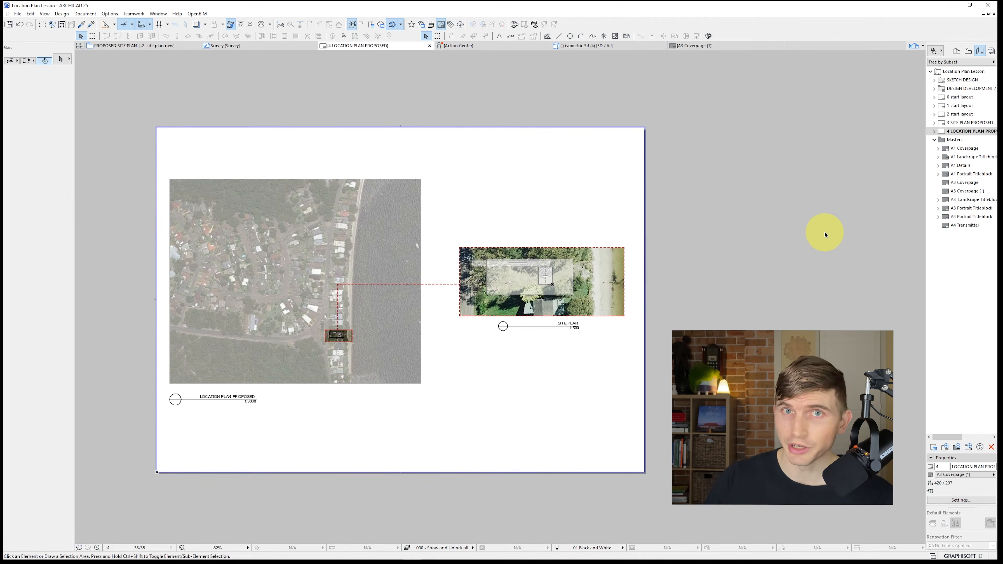
Step: Open the PROPOSED SITE PLAN view from the view map and duplicate it directly below the original
click(969, 51)
double_click(963, 156)
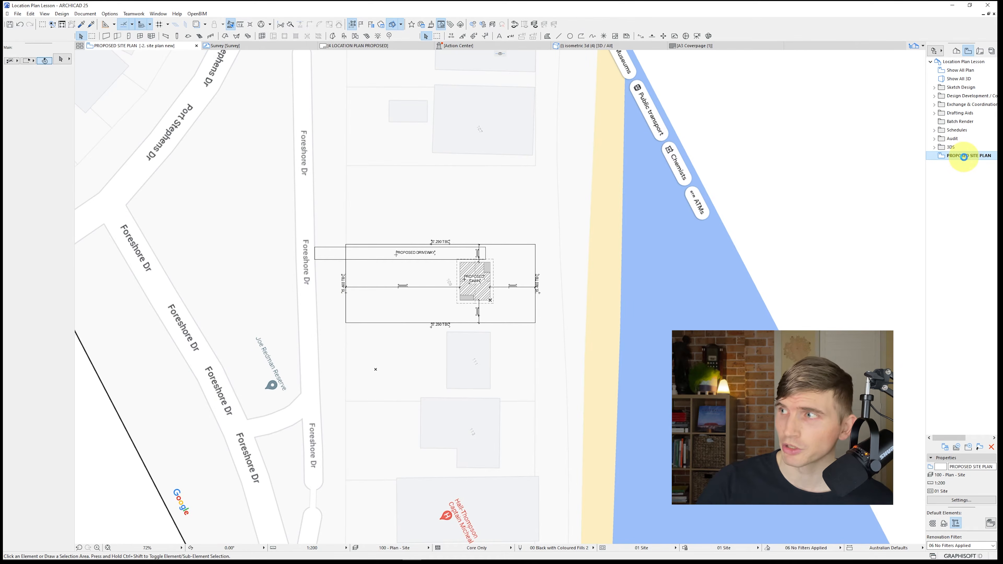
drag(964, 157, 967, 172)
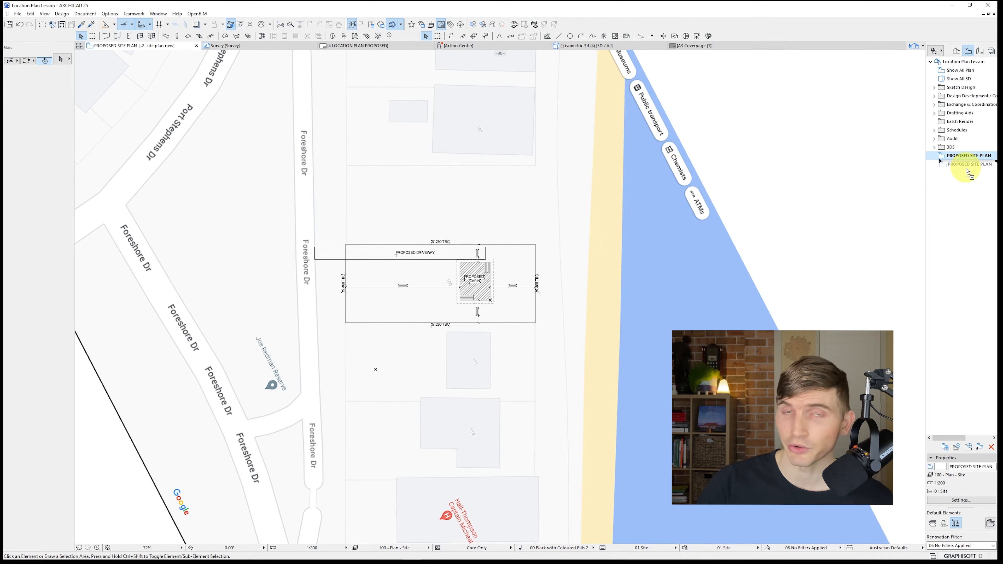
drag(967, 172, 967, 166)
Step: Rename the duplicated site plan view as PROPOSED LOCATION PLAN
right_click(966, 165)
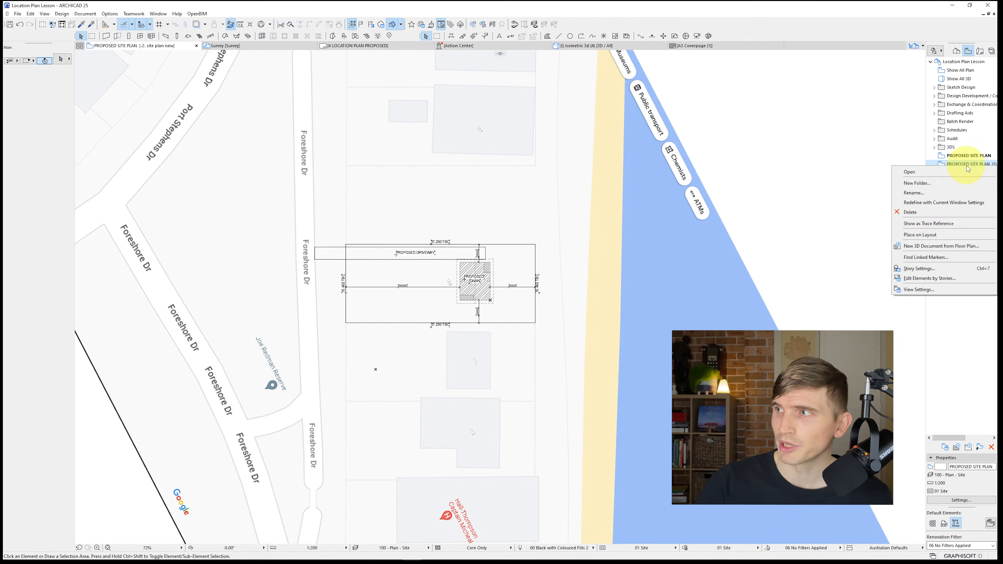
click(936, 192)
double_click(385, 396)
text(LOCATION PLAN)
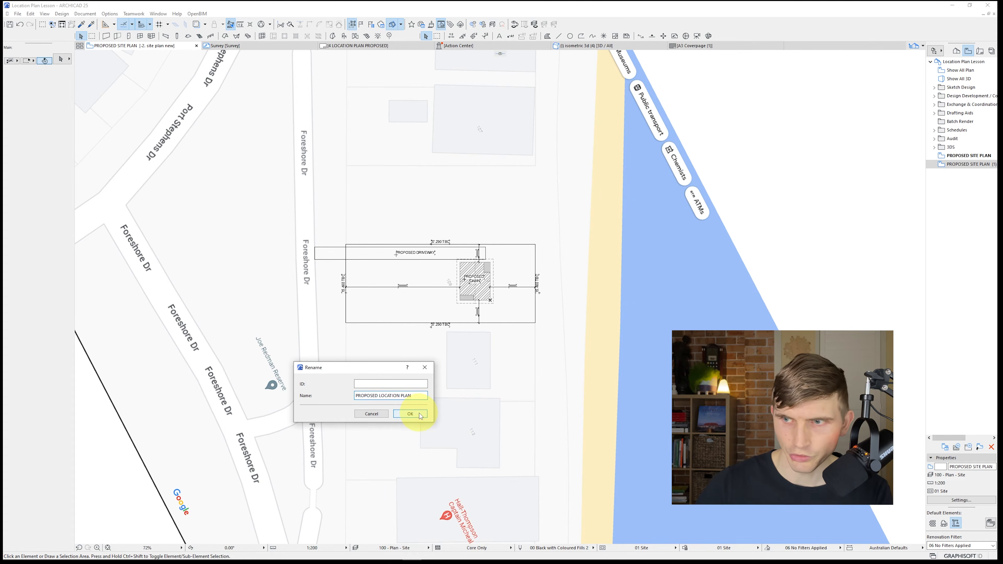
click(419, 413)
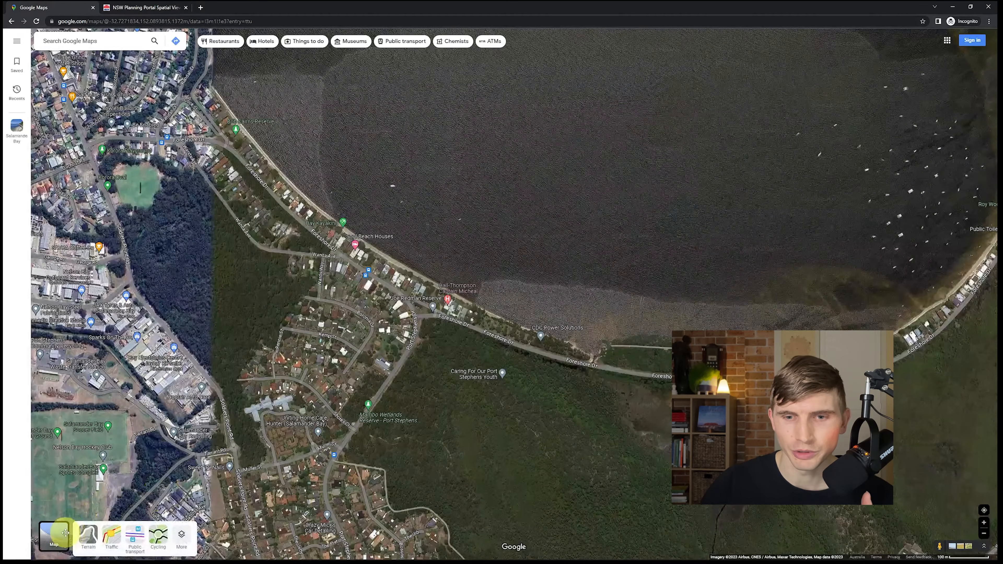
Step: In Google Maps, display satellite imagery of the site area with labels turned off
click(57, 535)
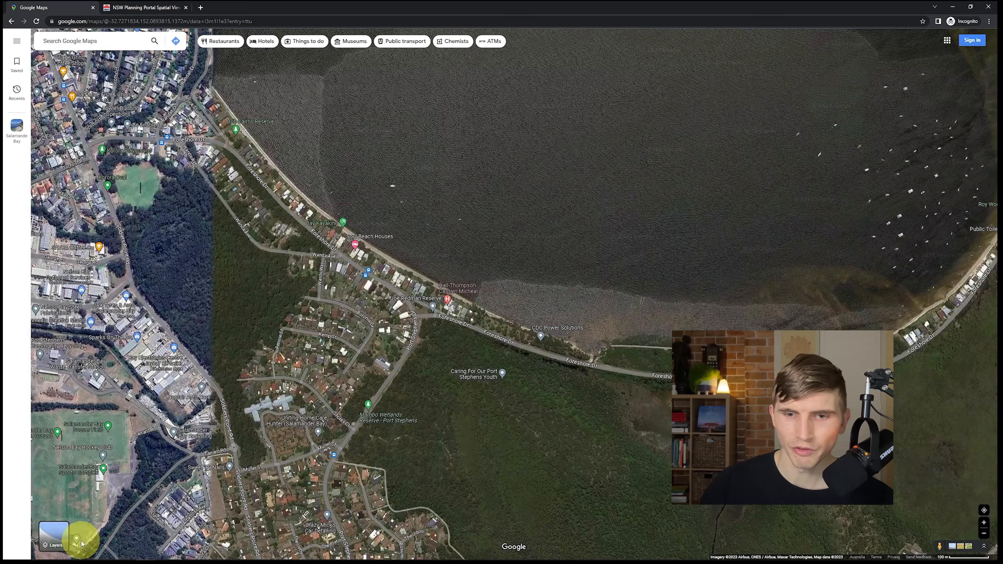
mouse_move(58, 548)
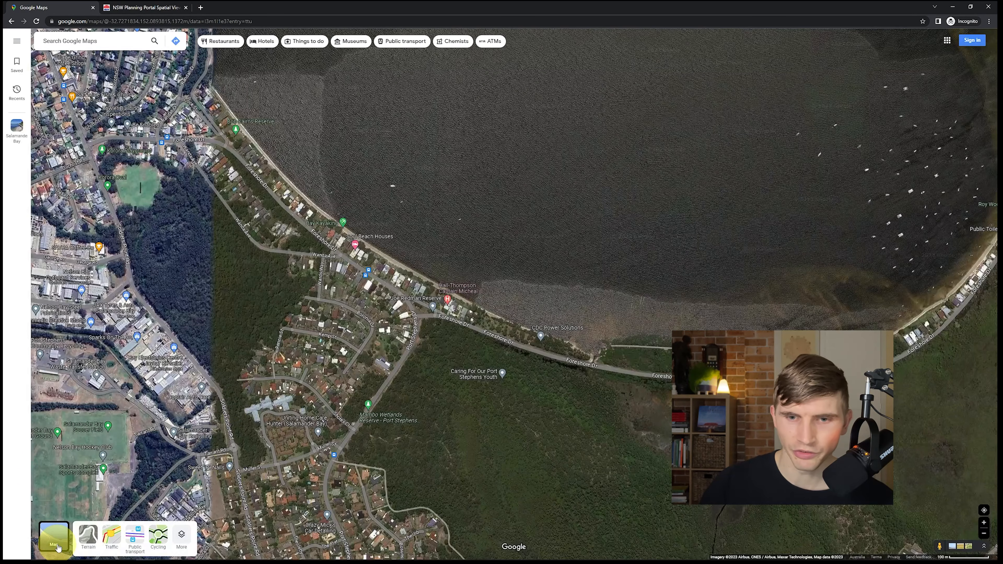
click(180, 536)
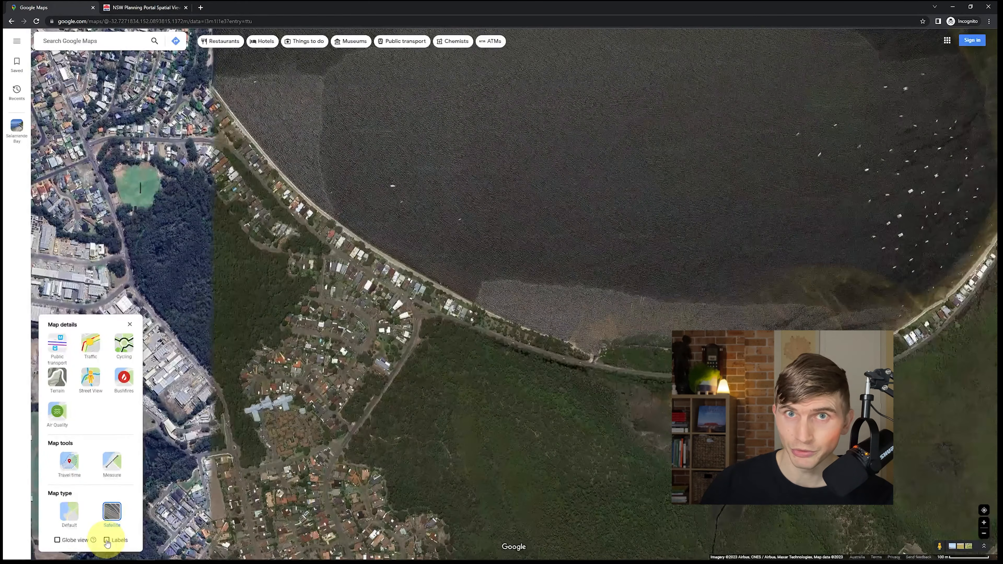
click(78, 515)
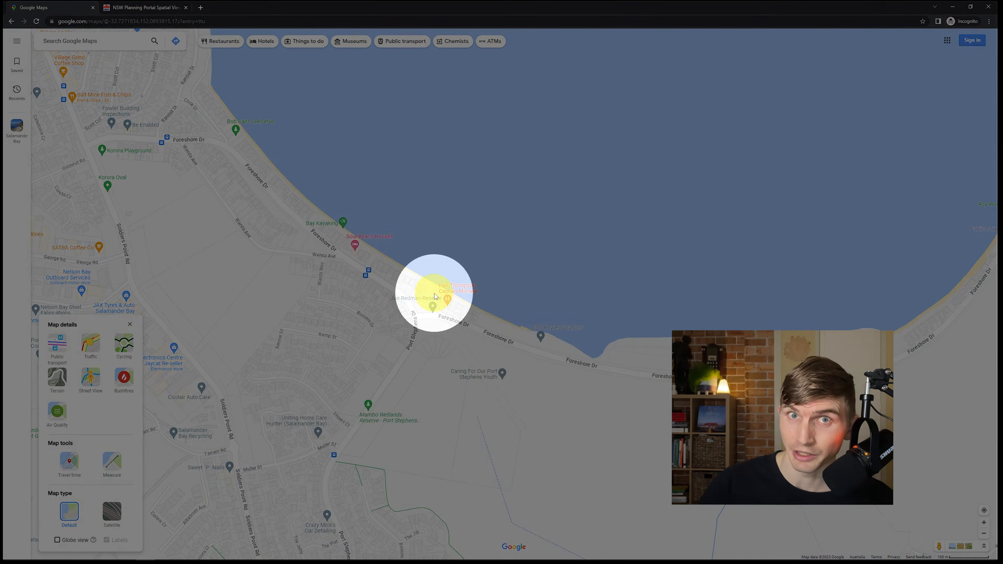
click(112, 511)
click(107, 541)
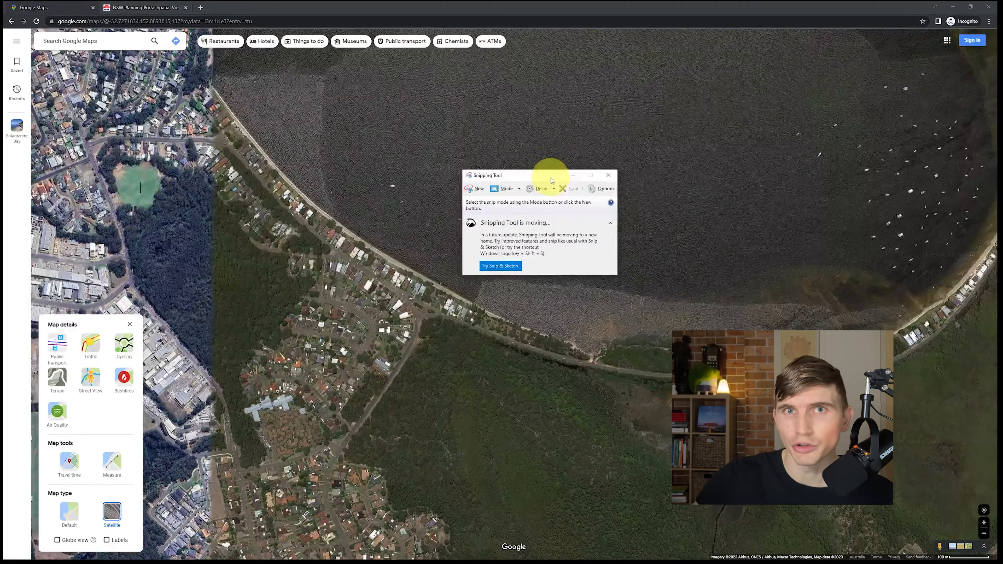
Step: Capture the Google Maps browser window with Snipping Tool using the Window Snip mode
click(504, 189)
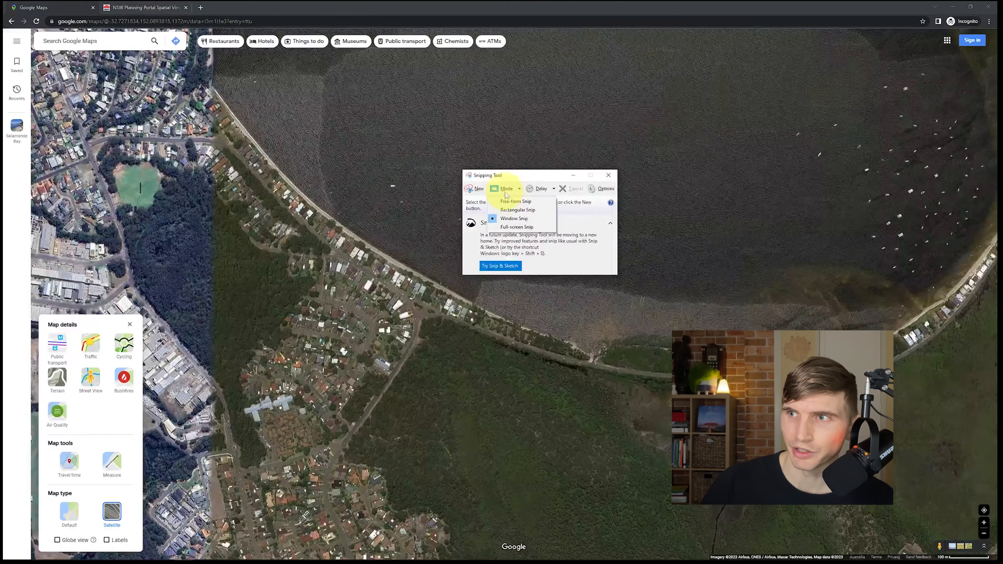
click(513, 218)
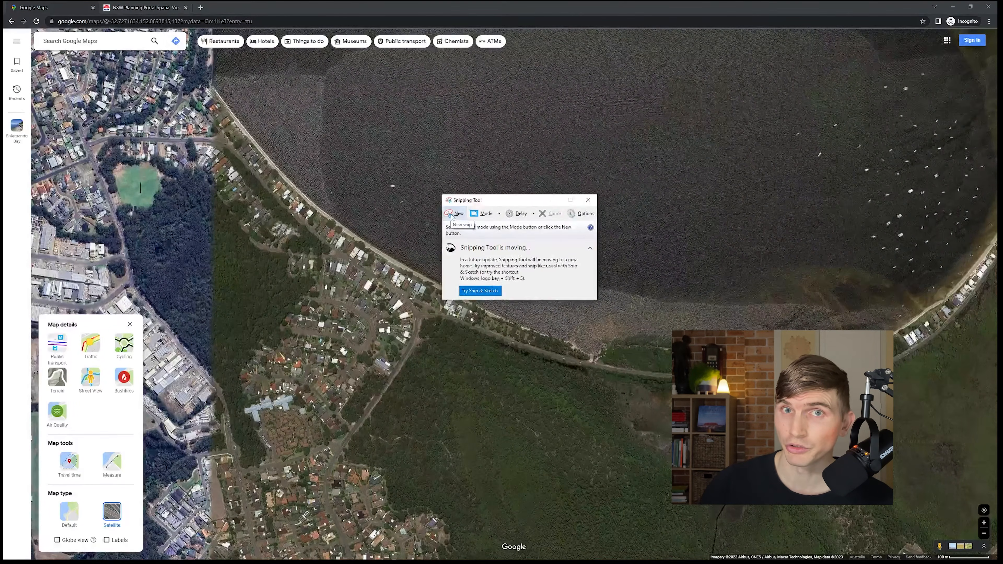
click(451, 217)
click(553, 130)
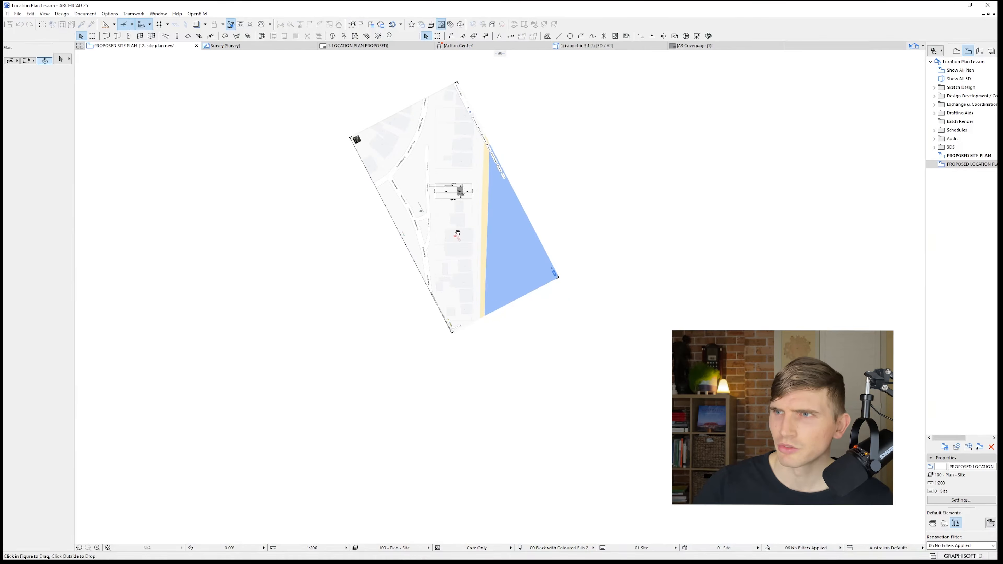
Step: Paste the satellite capture into the Archicad site plan and place it in empty space beside the existing map
key(ctrl+v)
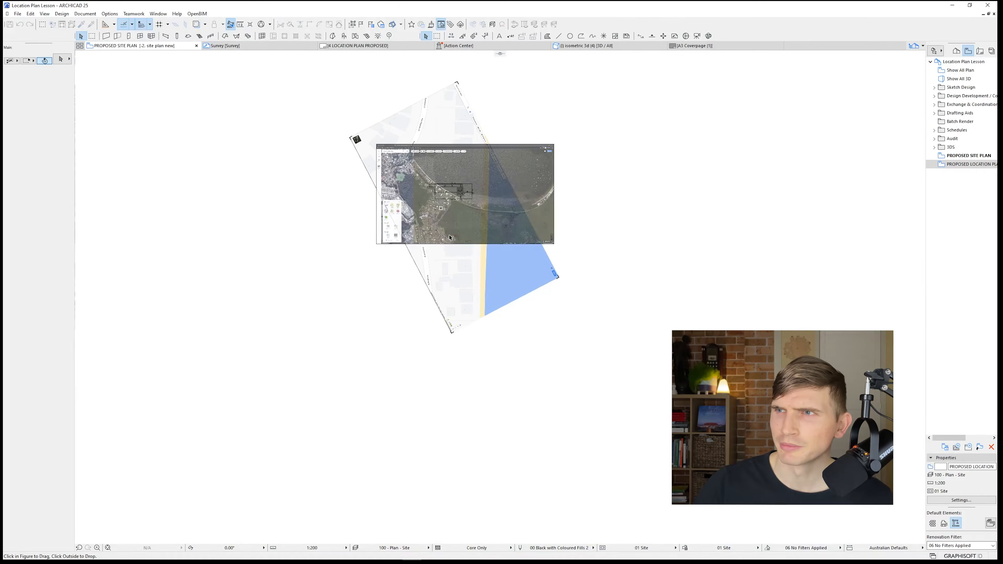
click(224, 213)
click(455, 275)
Step: Resize the satellite image graphically with all elements affected, using its 100 m scale bar as reference and a new length of 100000 mm
scroll(497, 436, up, 2)
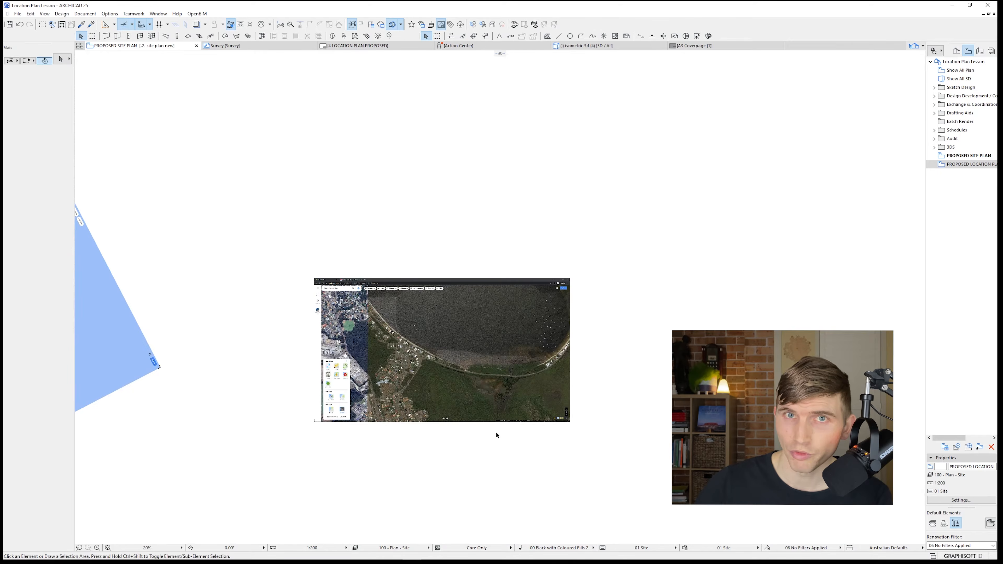
scroll(584, 394, up, 10)
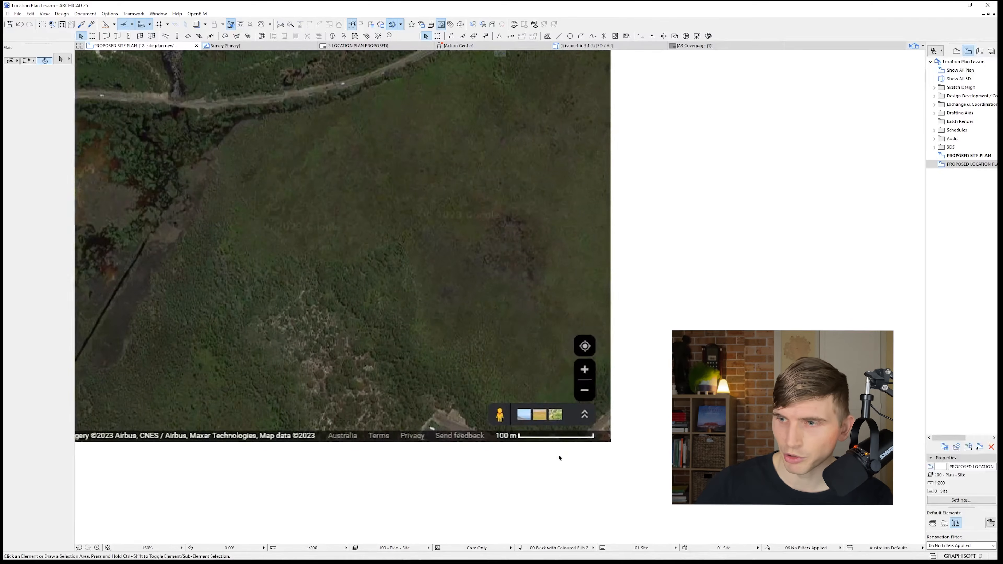
click(557, 375)
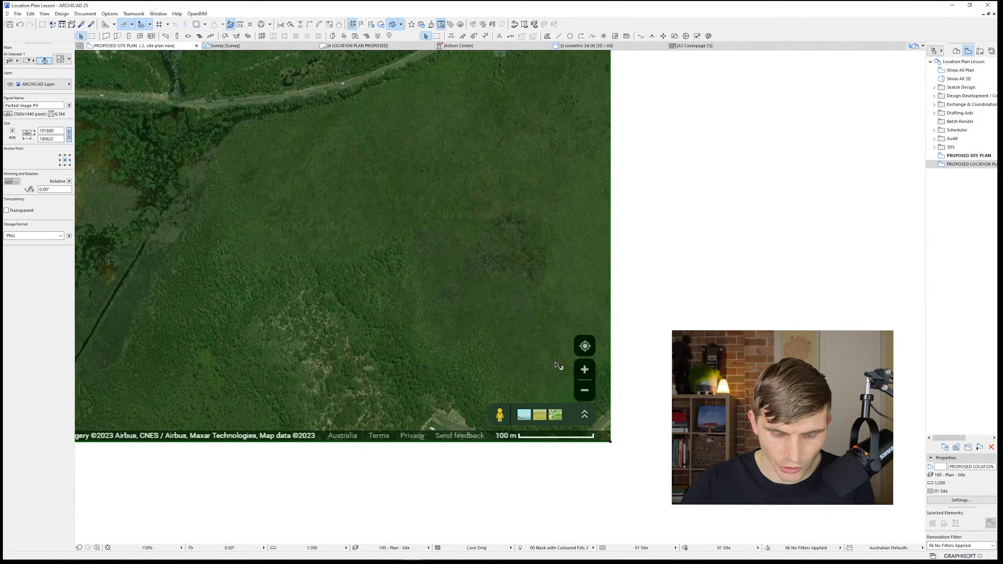
key(ctrl+k)
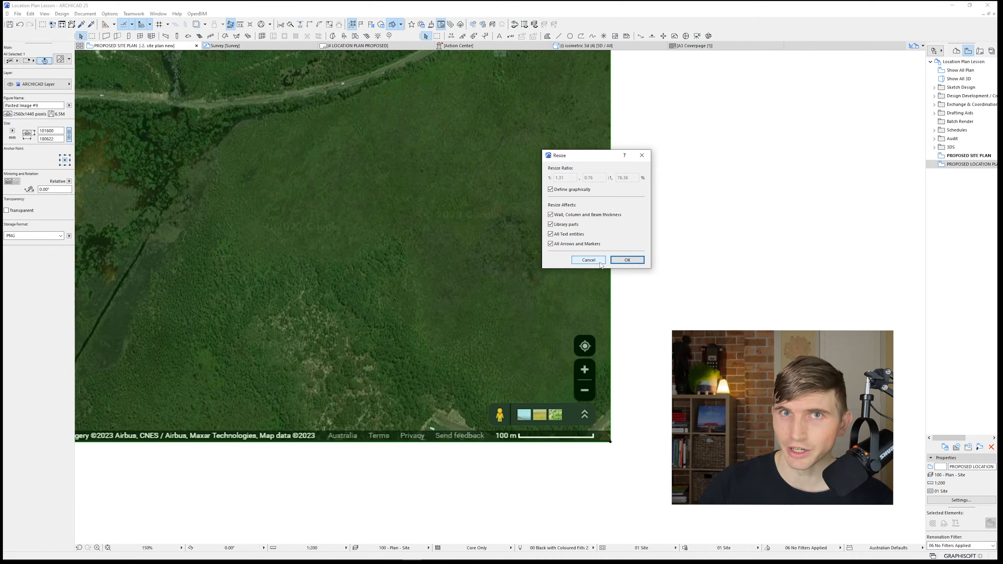
click(624, 260)
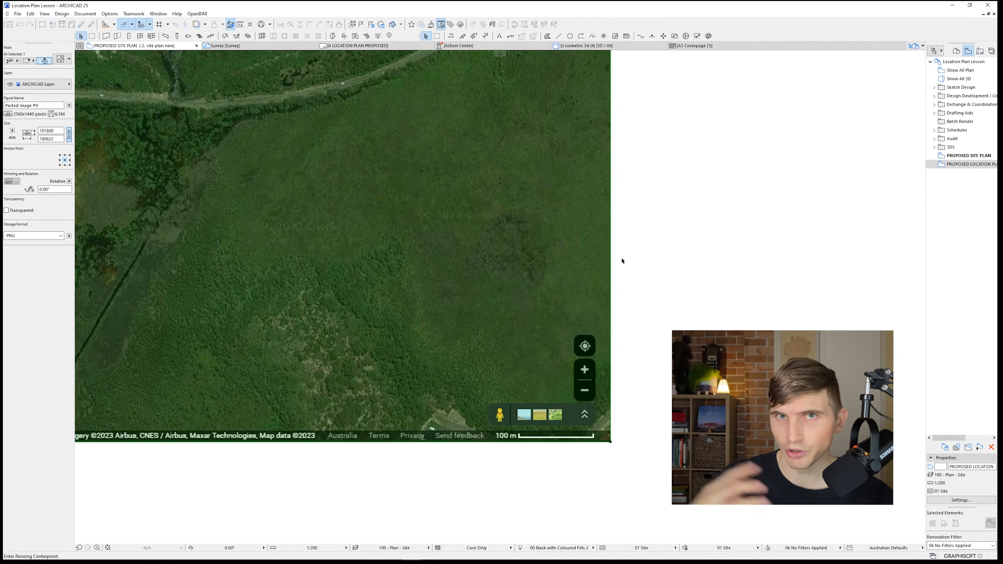
scroll(532, 429, up, 6)
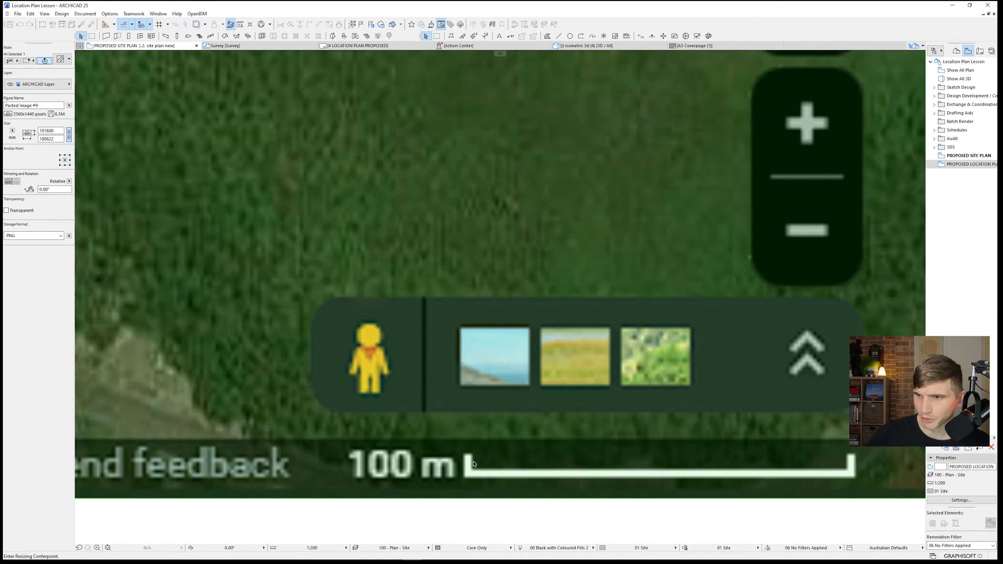
click(473, 463)
middle_drag(636, 461, 544, 436)
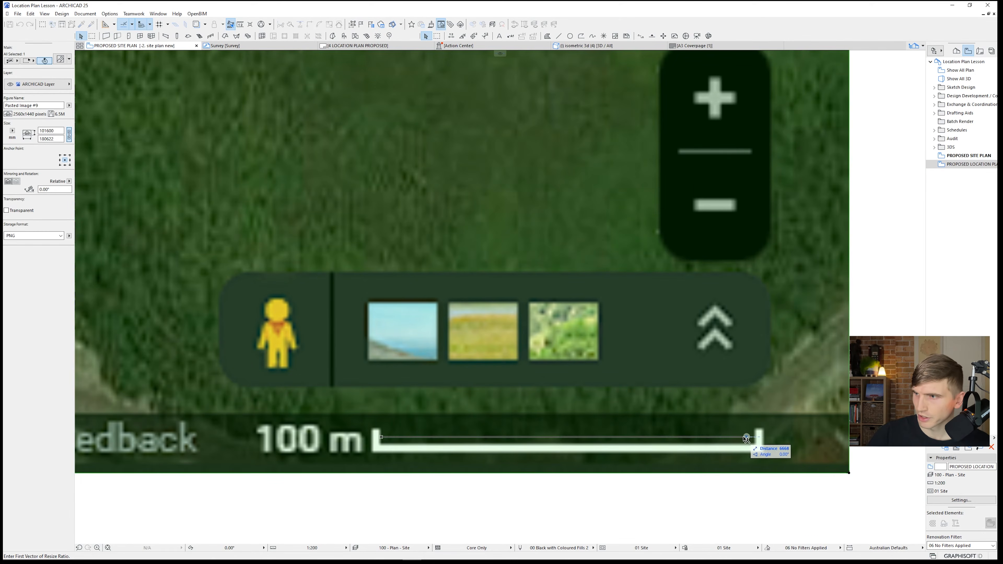
click(756, 438)
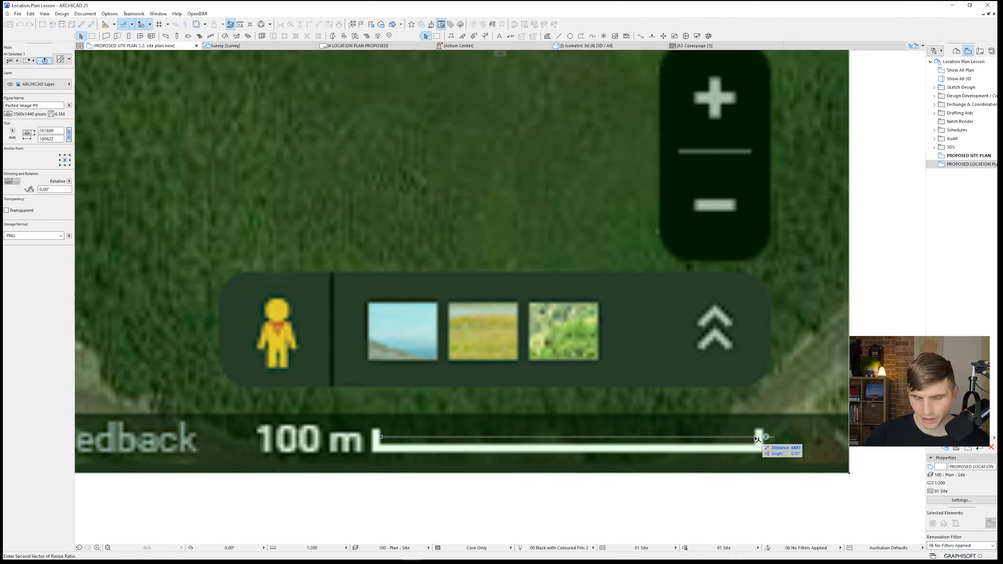
key(Tab)
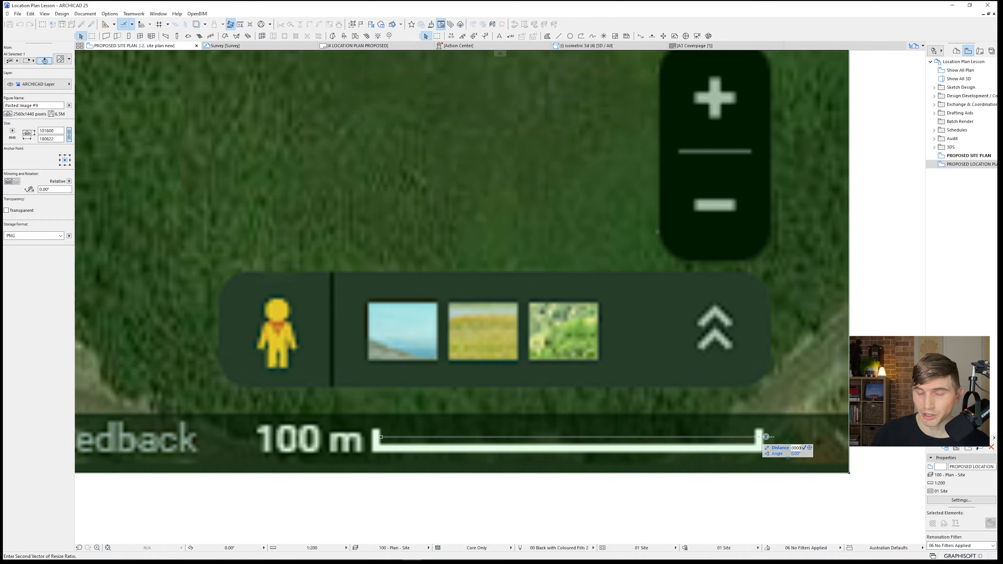
text(100000)
key(Return)
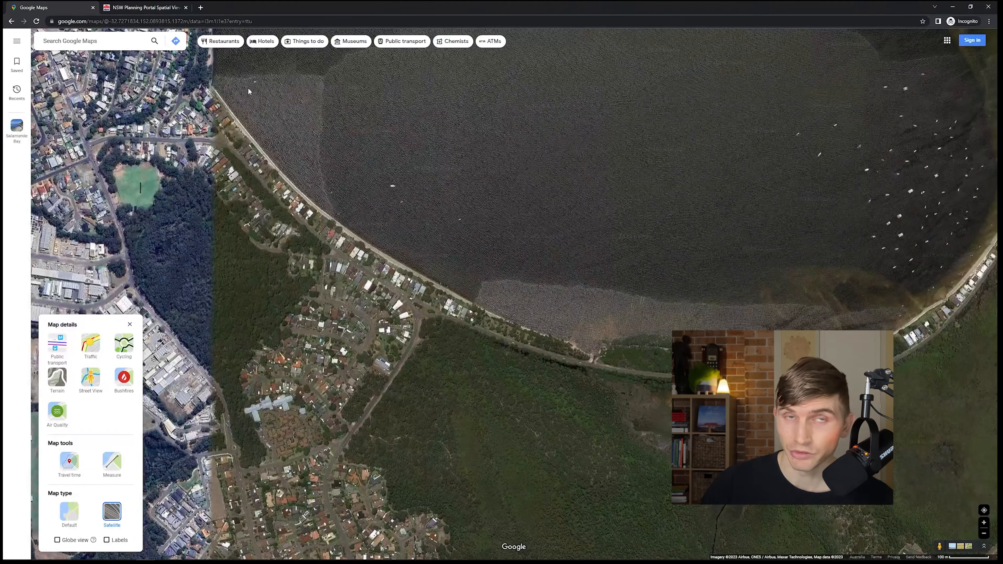
Step: Capture the Google Maps window in the default map type and paste it into Archicad directly below the satellite image
click(69, 513)
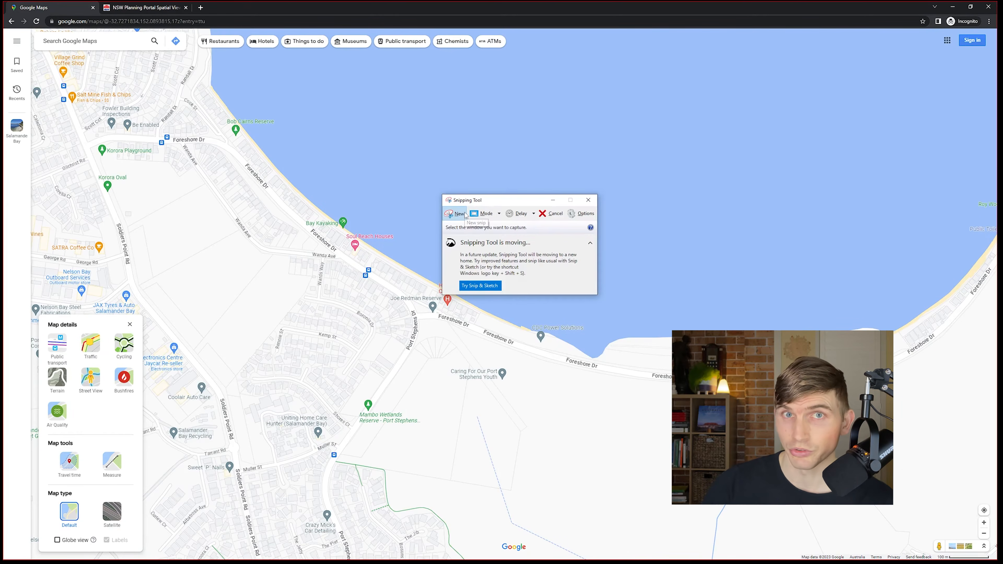
click(488, 157)
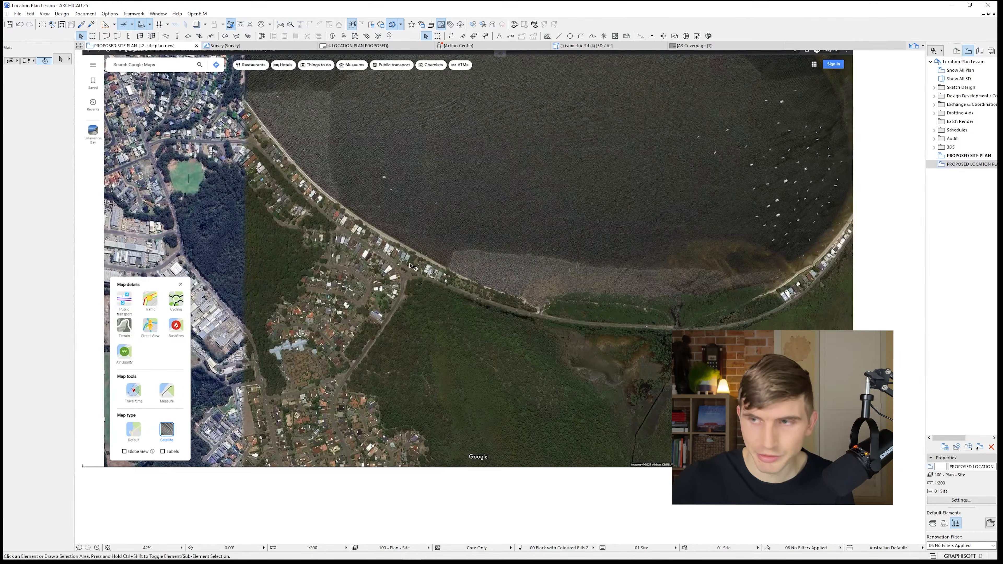
key(ctrl+v)
drag(433, 256, 390, 325)
scroll(390, 325, down, 5)
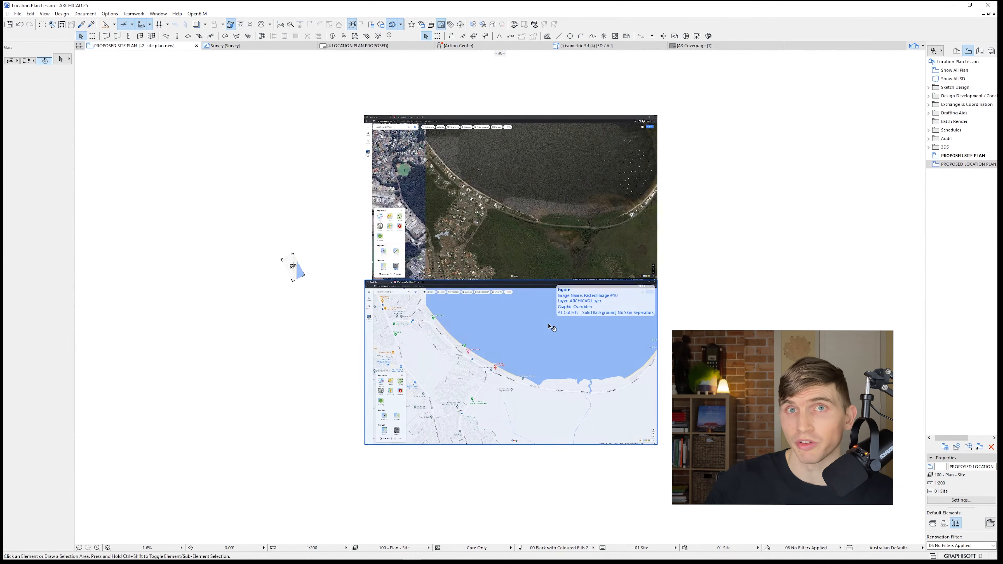
Step: Drag both map images together from the site's lot corner on the street map to the upper-left corner of the drawn site boundary
key(ctrl+a)
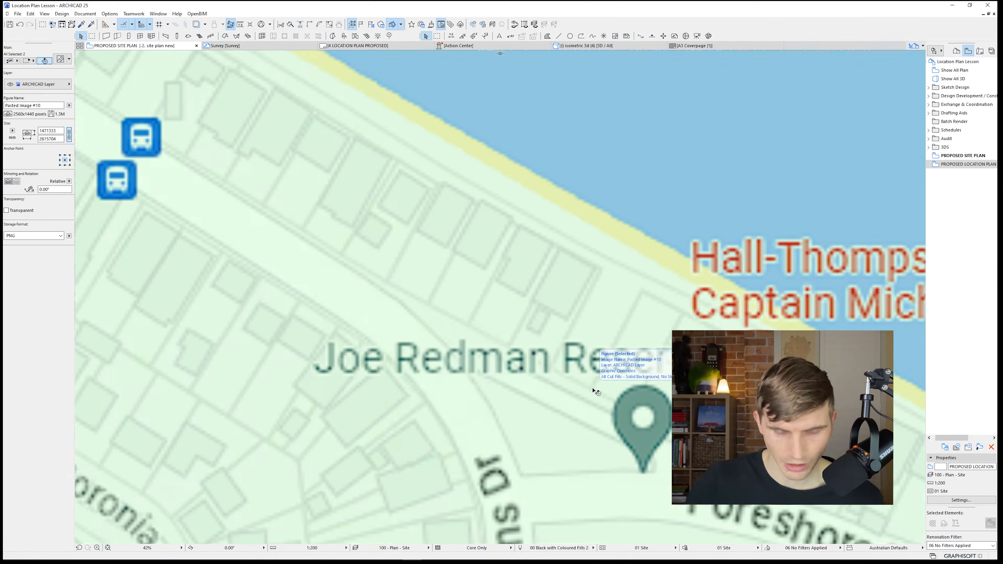
key(ctrl+d)
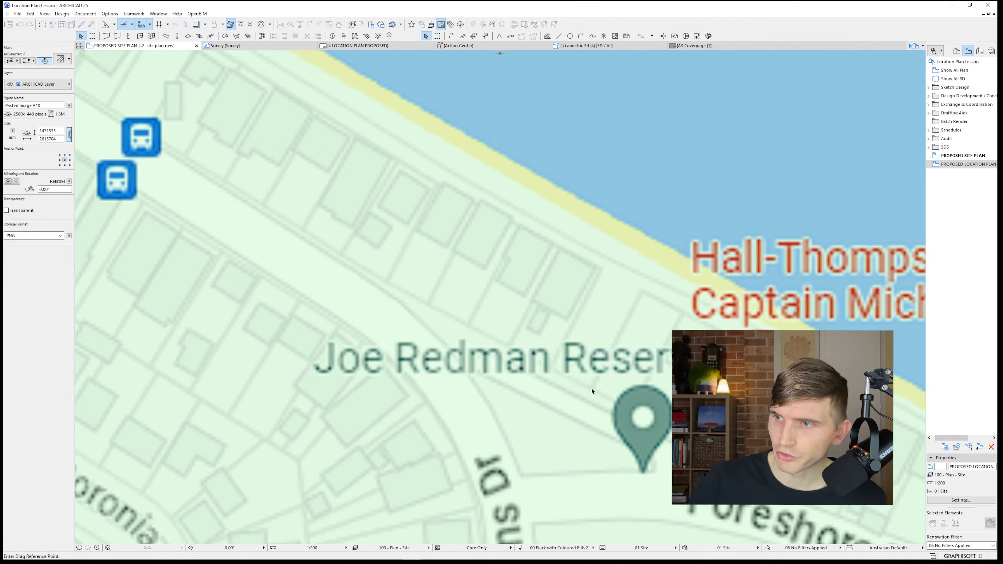
click(592, 388)
scroll(571, 370, down, 4)
scroll(571, 368, down, 4)
middle_drag(175, 249, 441, 313)
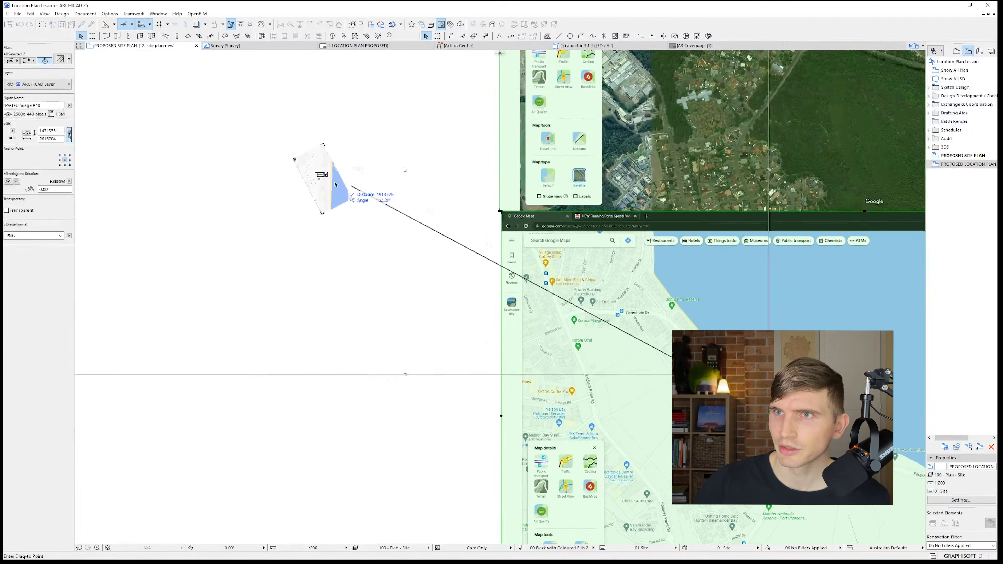
scroll(318, 170, up, 7)
scroll(318, 170, up, 8)
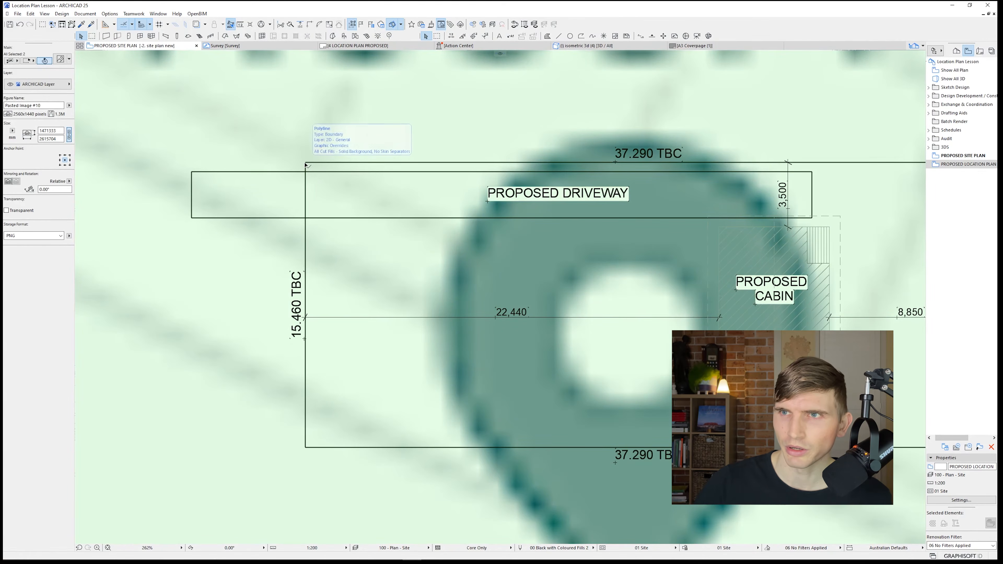
Step: Rotate both map images about the site boundary's upper-left corner so the mapped lot line follows the boundary's upper edge
scroll(321, 201, down, 7)
key(ctrl+e)
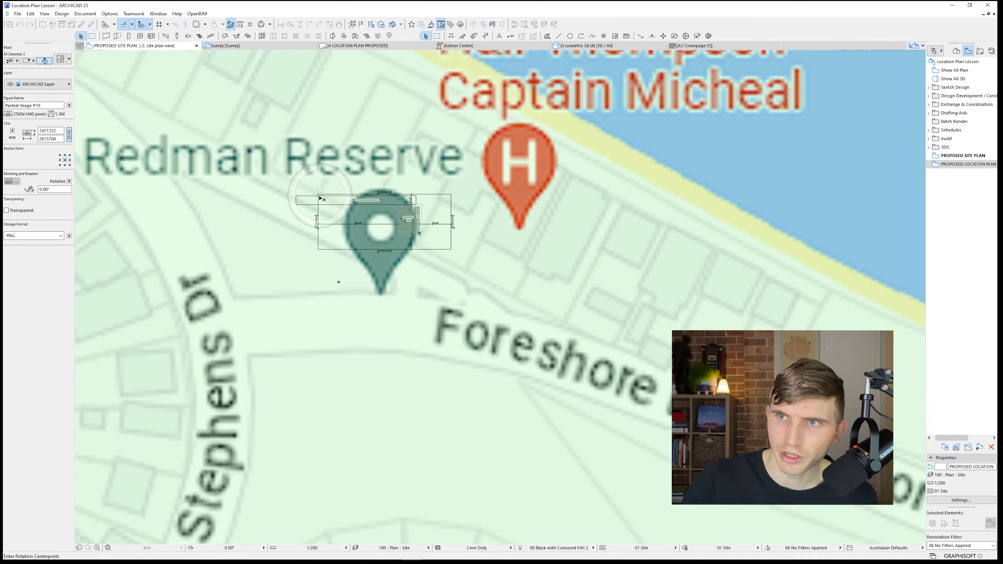
click(319, 193)
click(378, 78)
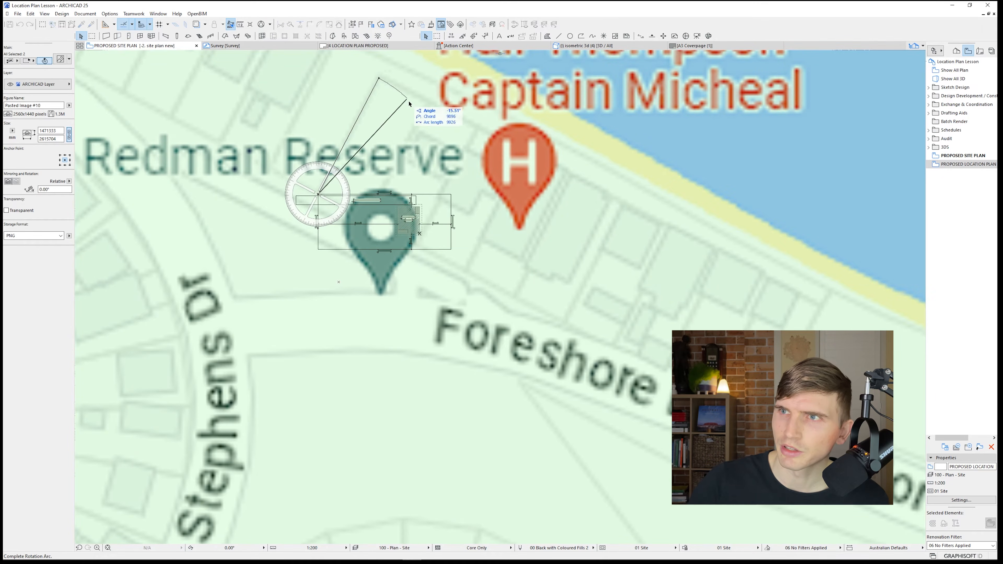
click(452, 195)
scroll(490, 231, down, 7)
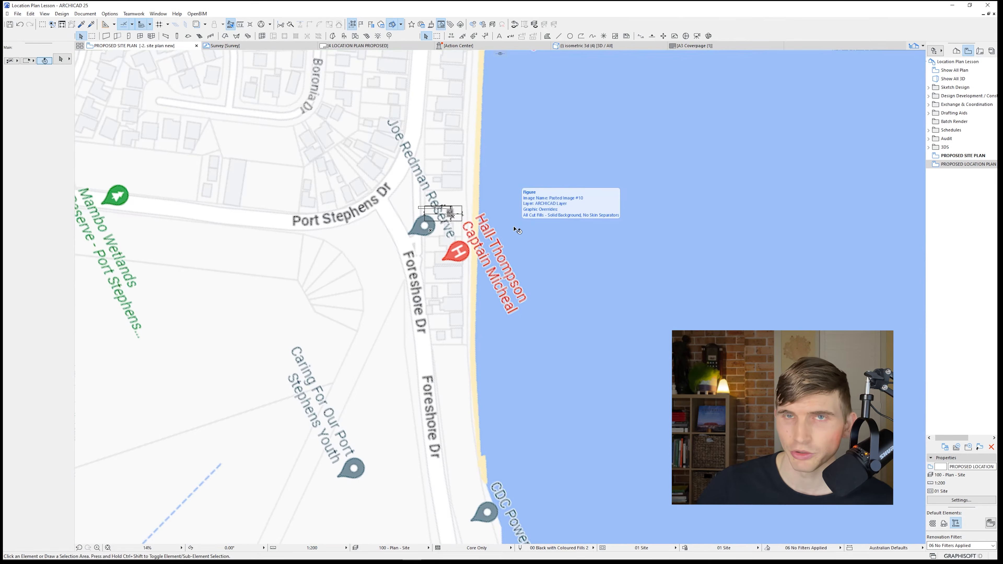
scroll(489, 234, down, 6)
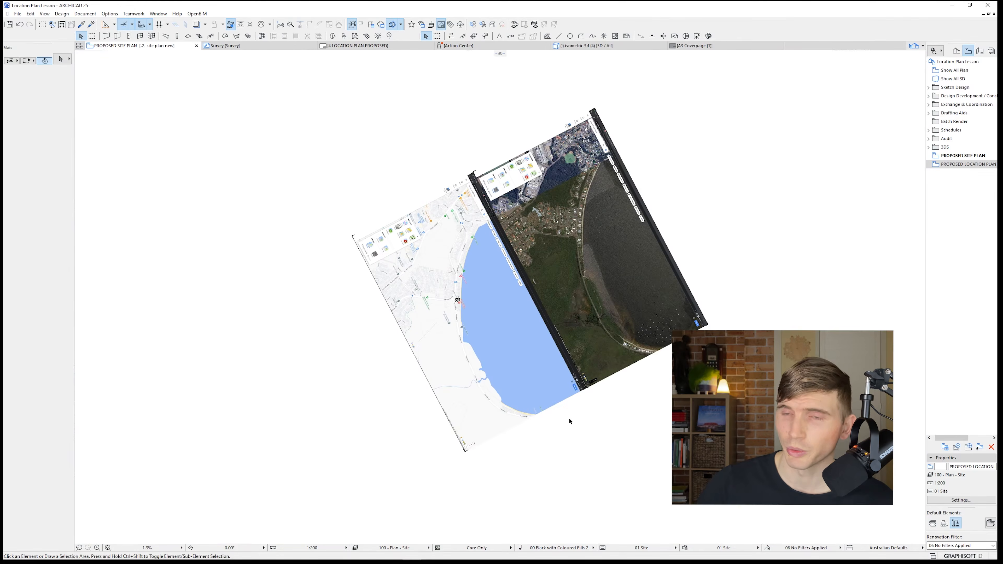
Step: Move both map images together so the satellite image takes the street map's aligned position over the site boundary
drag(569, 421, 619, 366)
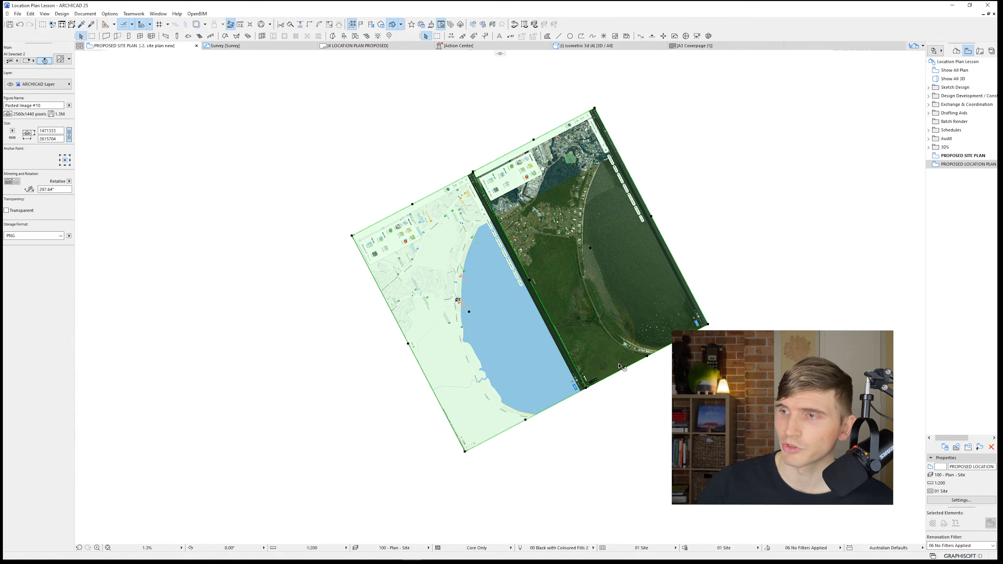
drag(707, 324, 588, 390)
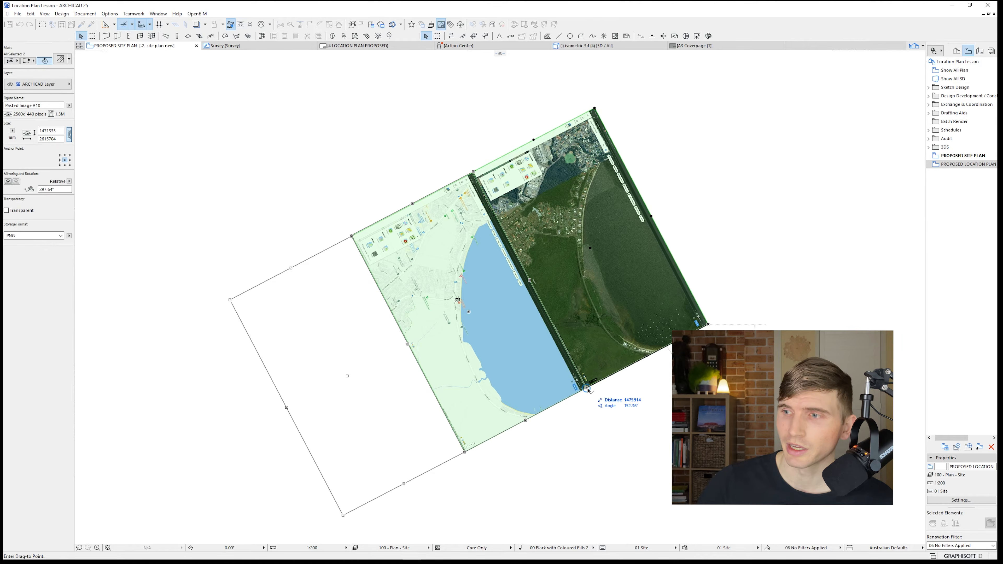
click(588, 389)
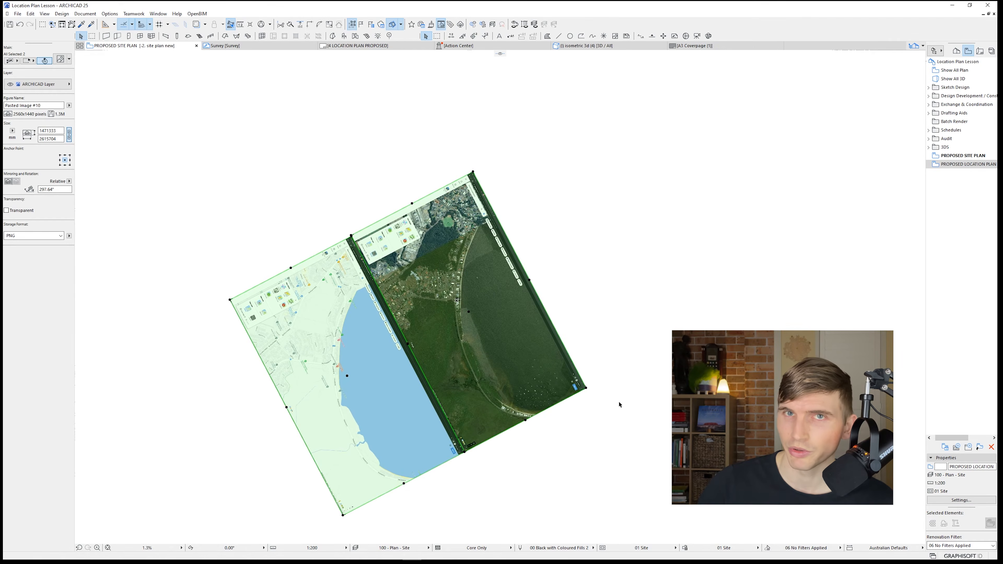
scroll(463, 296, up, 10)
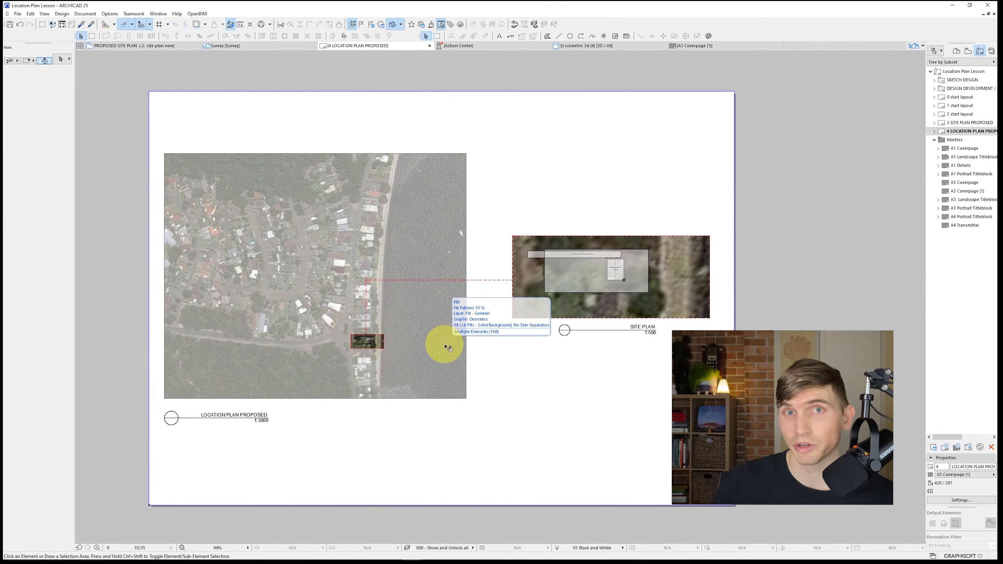
Step: Create a new layer combination named LOCATION PLAN PROPOSED
click(444, 345)
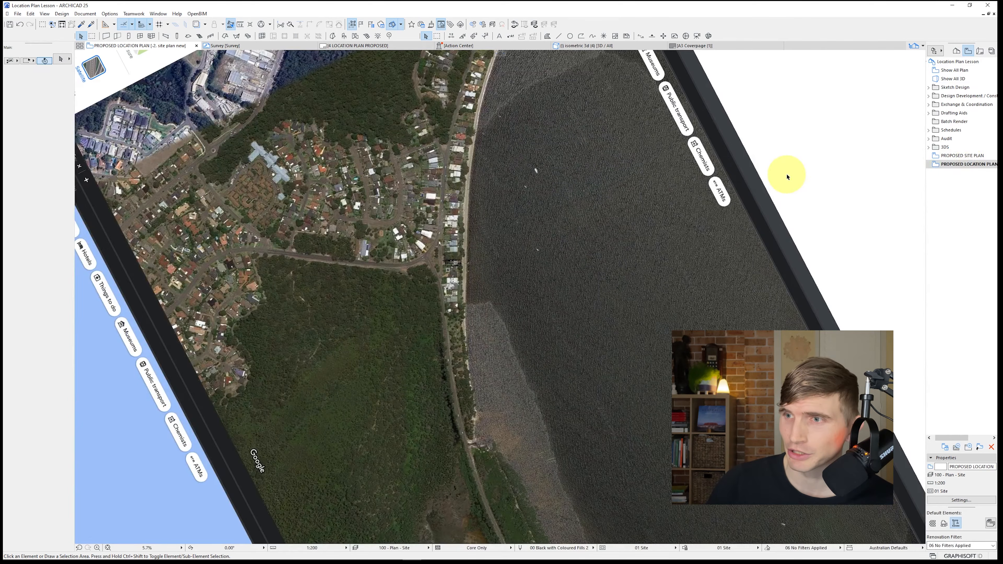
scroll(515, 324, down, 2)
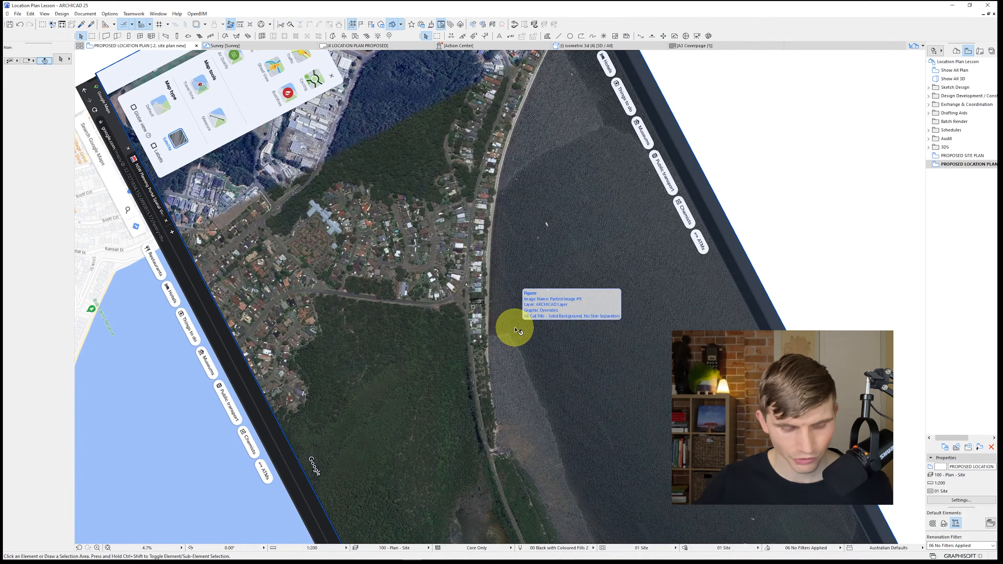
key(ctrl+l)
click(182, 454)
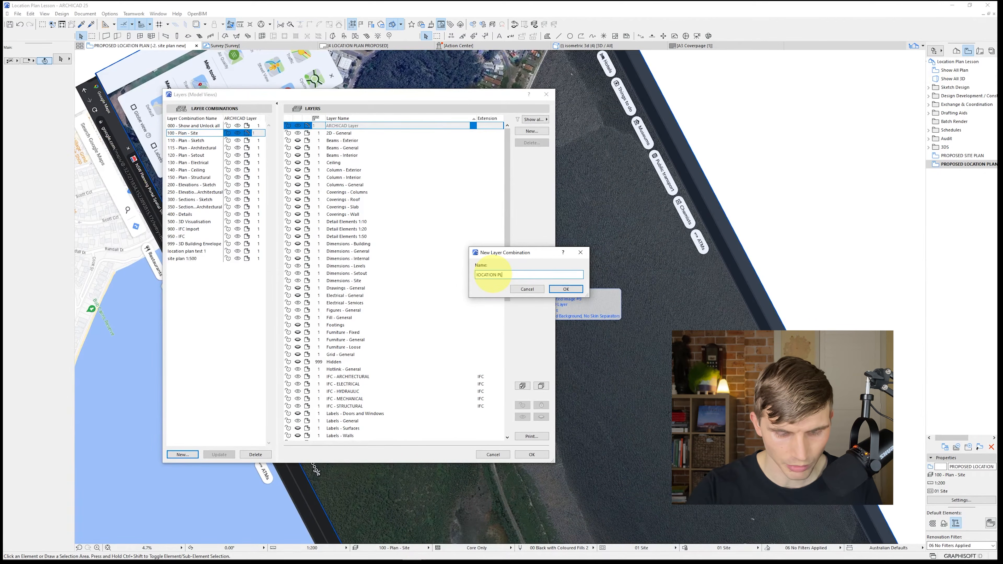
text(LOCATION PLAN PROPOSED)
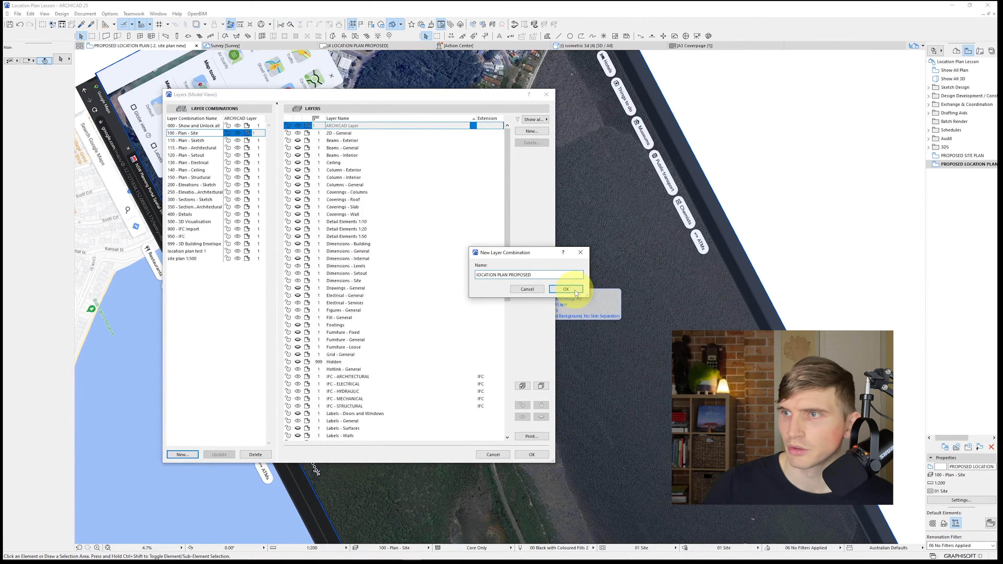
click(569, 289)
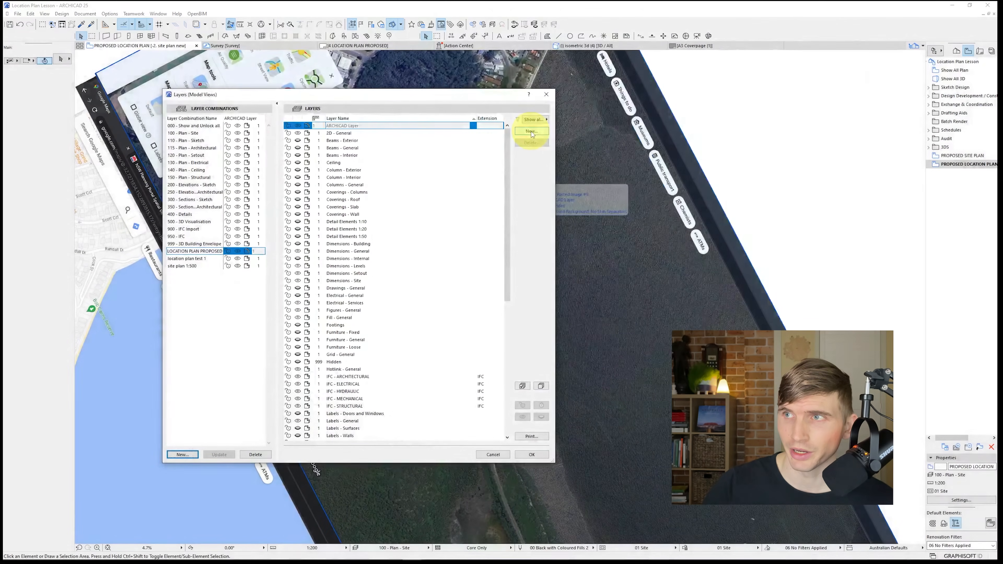
Step: Add a new layer named LOCATION PLAN and update the LOCATION PLAN PROPOSED combination with it visible
click(531, 132)
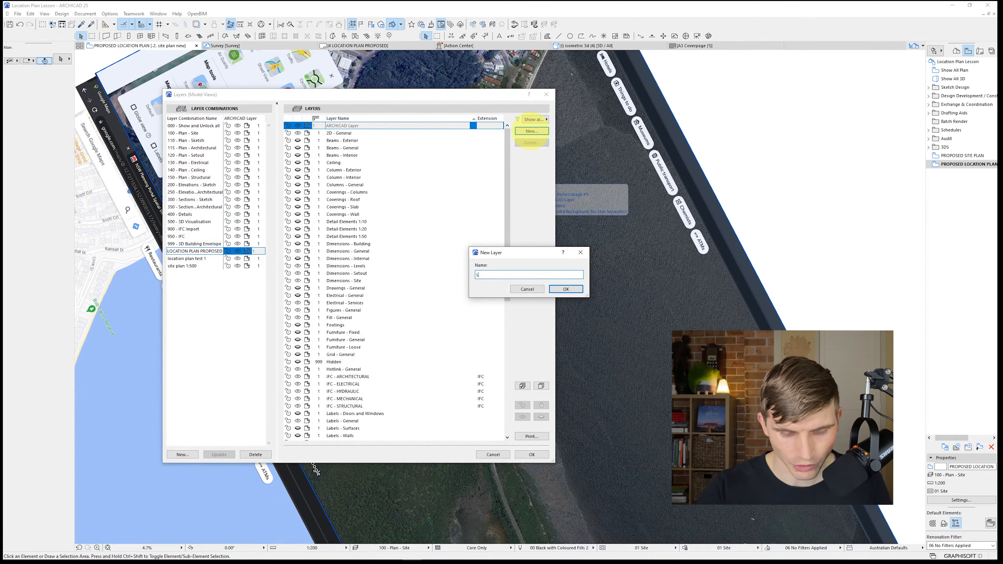
text(LOCATION PLAN)
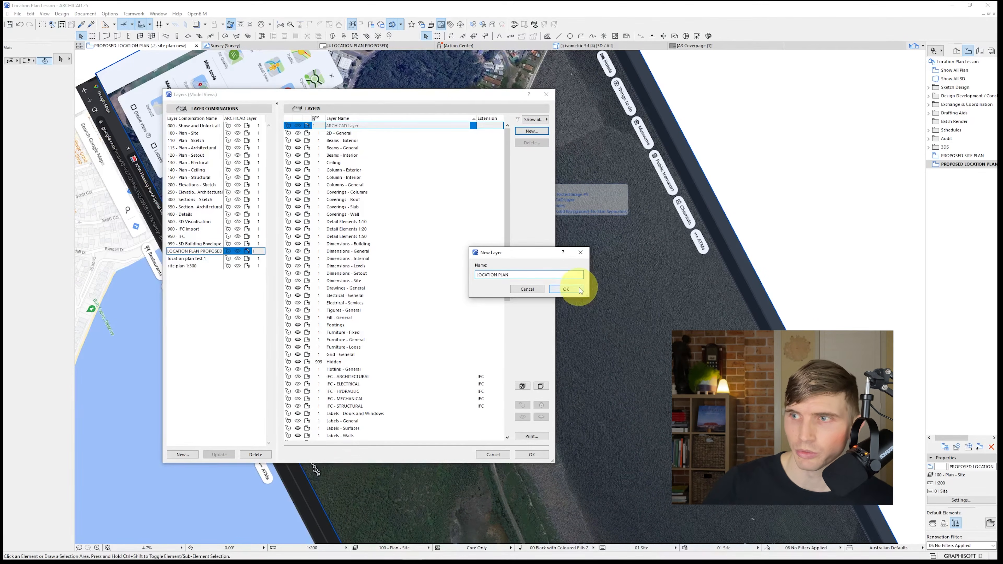
click(567, 289)
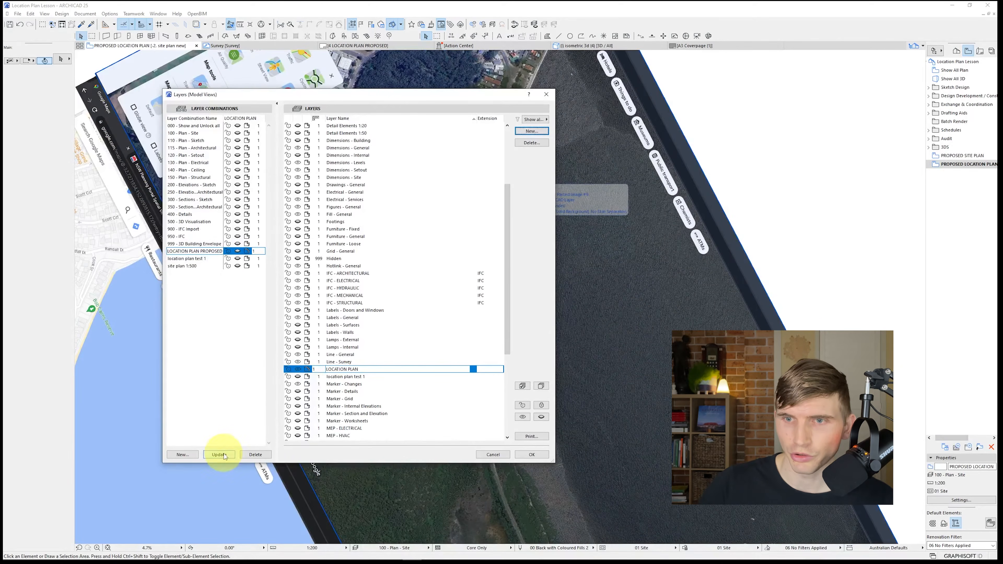
click(221, 455)
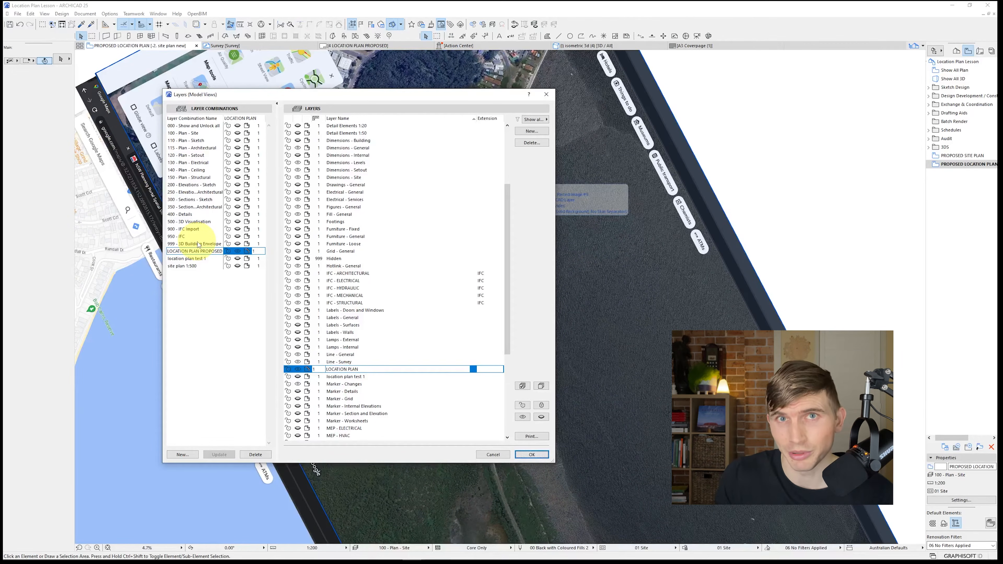
click(531, 454)
Step: In the PROPOSED SITE PLAN view, assign both map images to the LOCATION PLAN layer
click(961, 156)
double_click(961, 156)
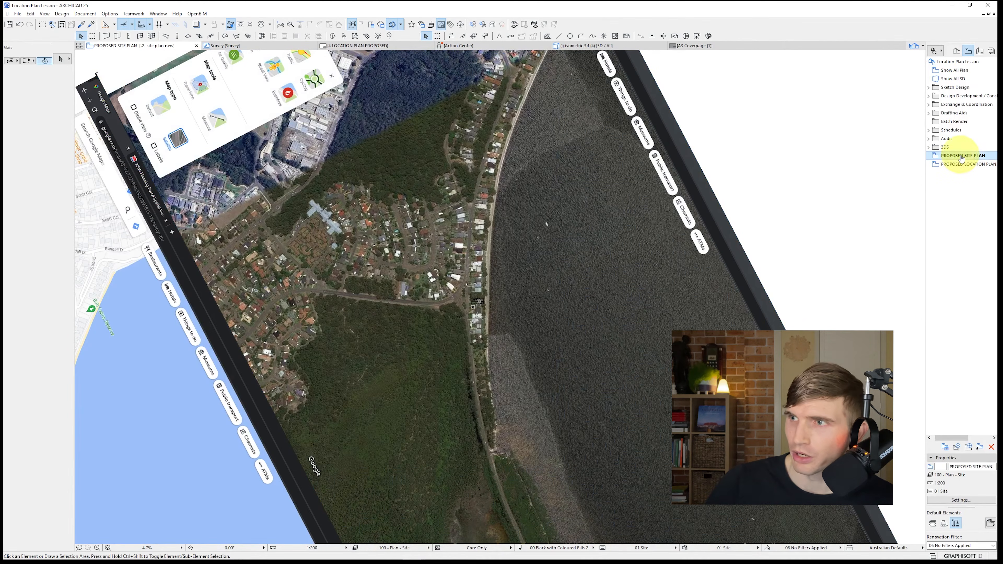
click(551, 347)
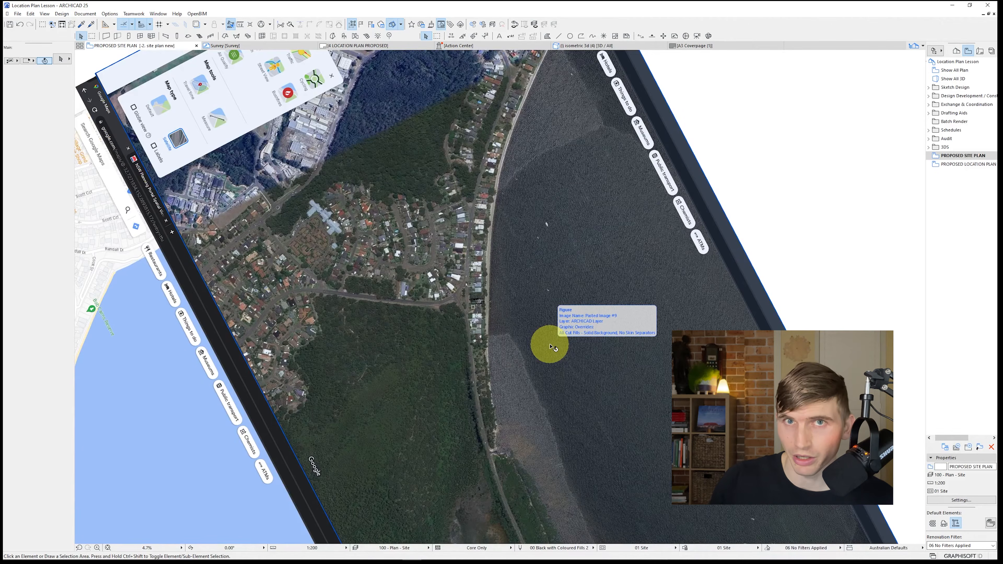
click(552, 347)
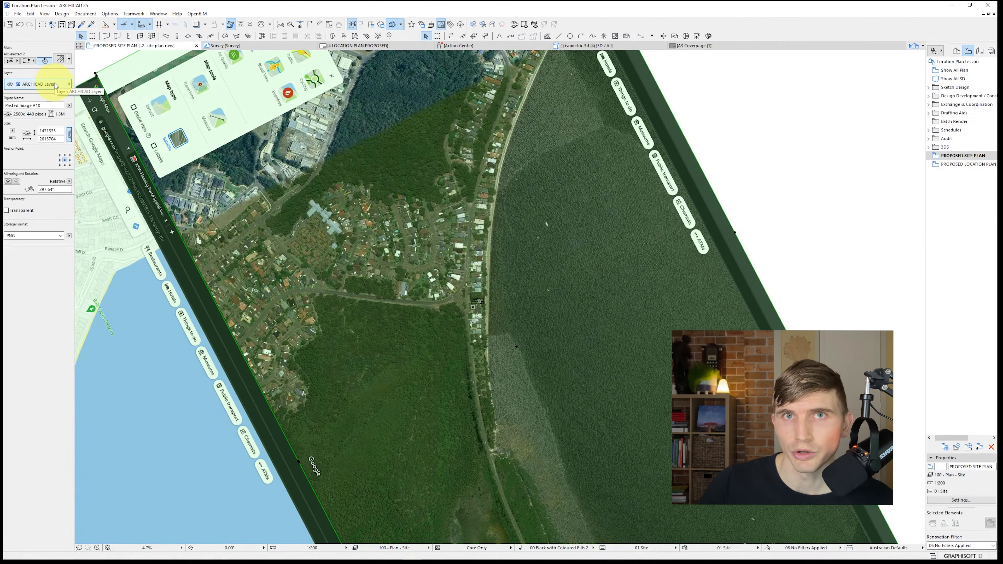
click(56, 85)
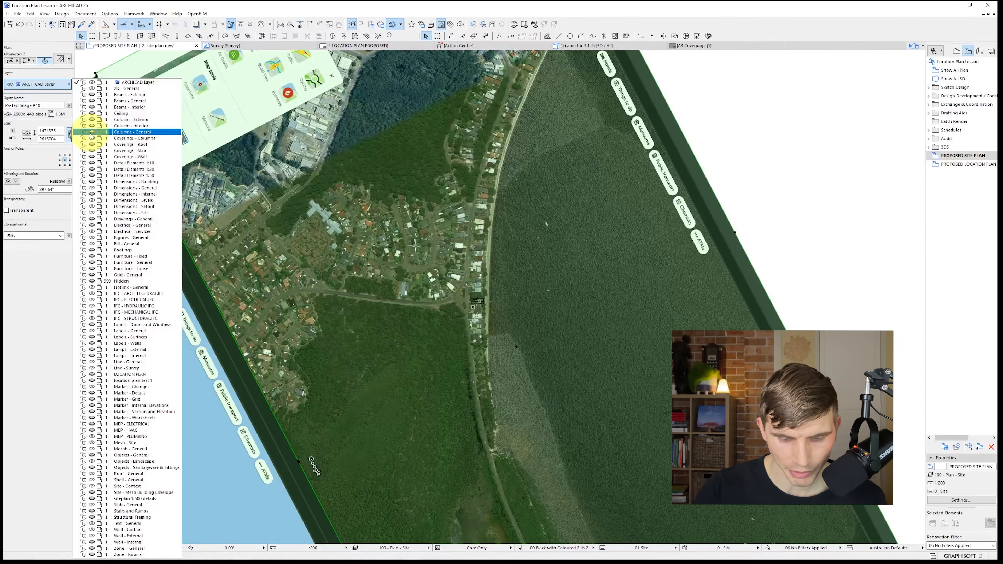
text(lo)
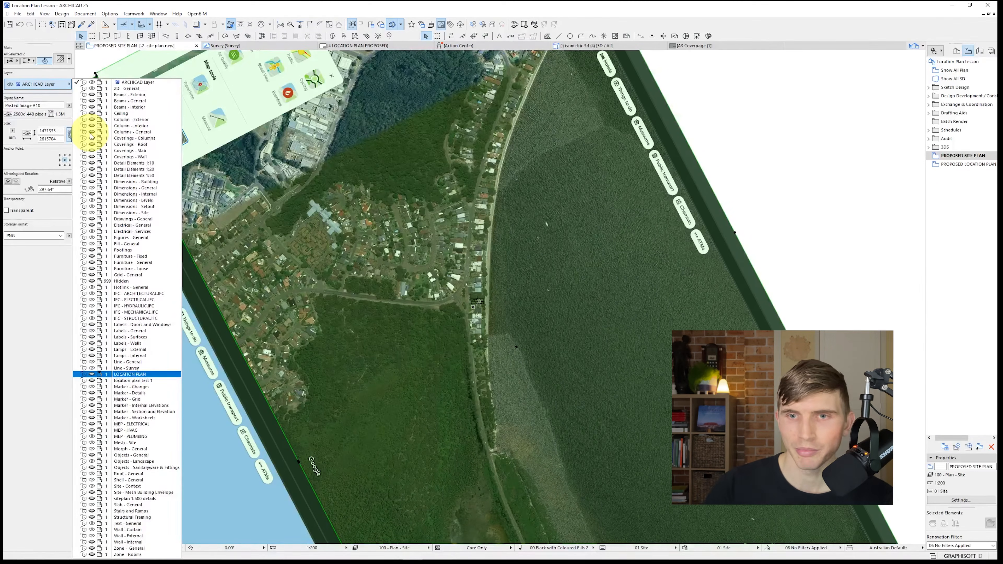
key(Return)
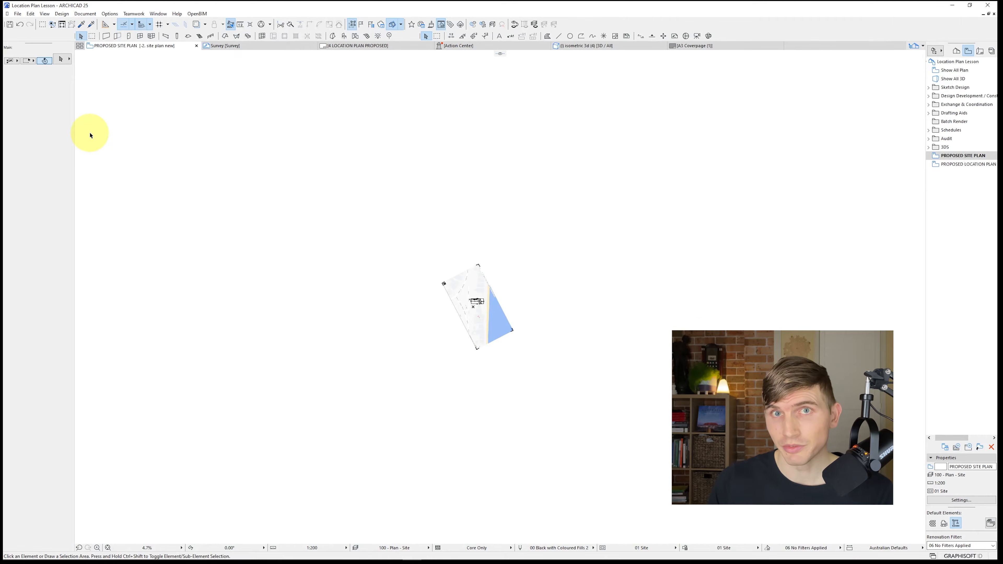
Step: Set the PROPOSED LOCATION PLAN view's layer combination to LOCATION PLAN PROPOSED
double_click(955, 164)
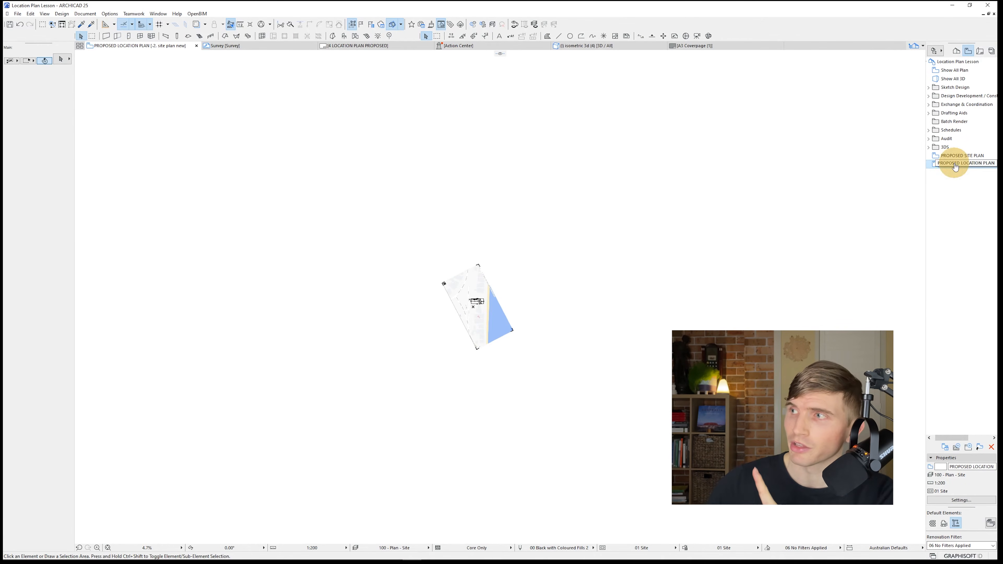
right_click(955, 164)
click(946, 288)
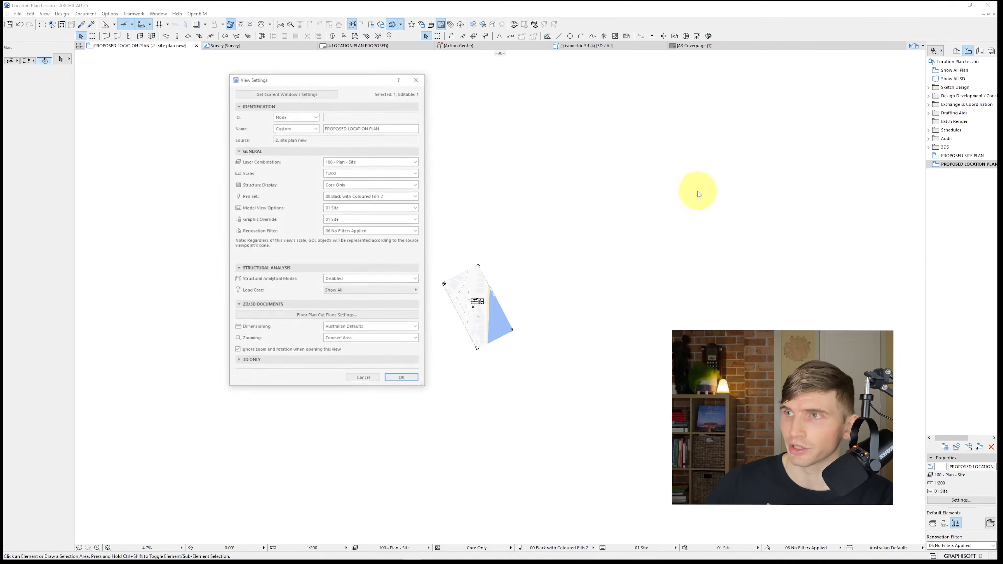
click(372, 161)
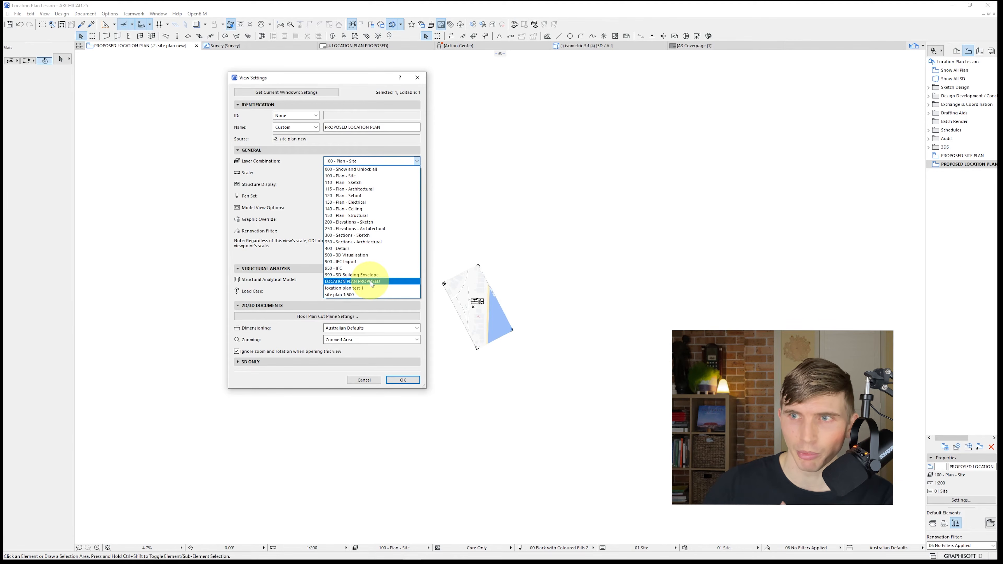
click(371, 281)
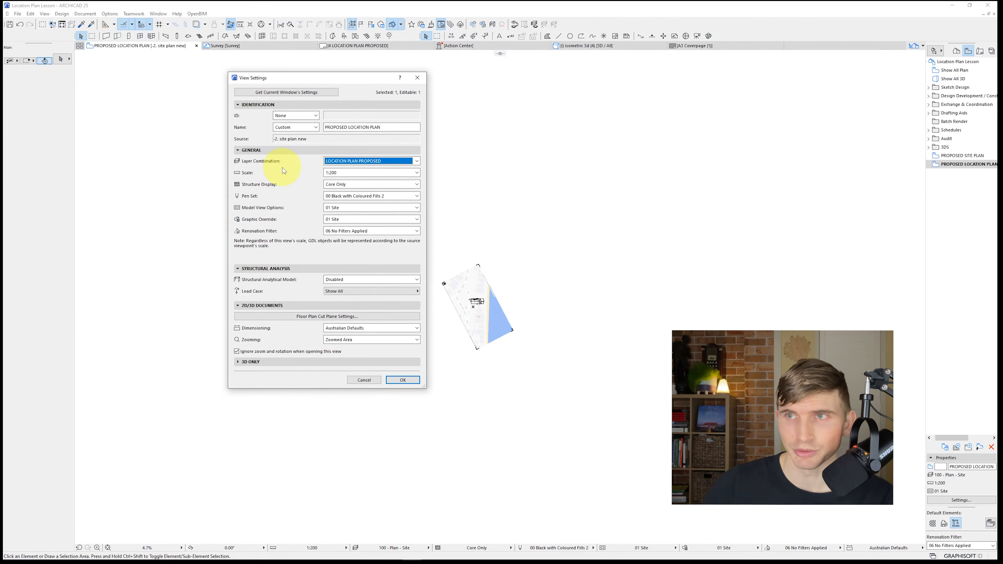
click(401, 380)
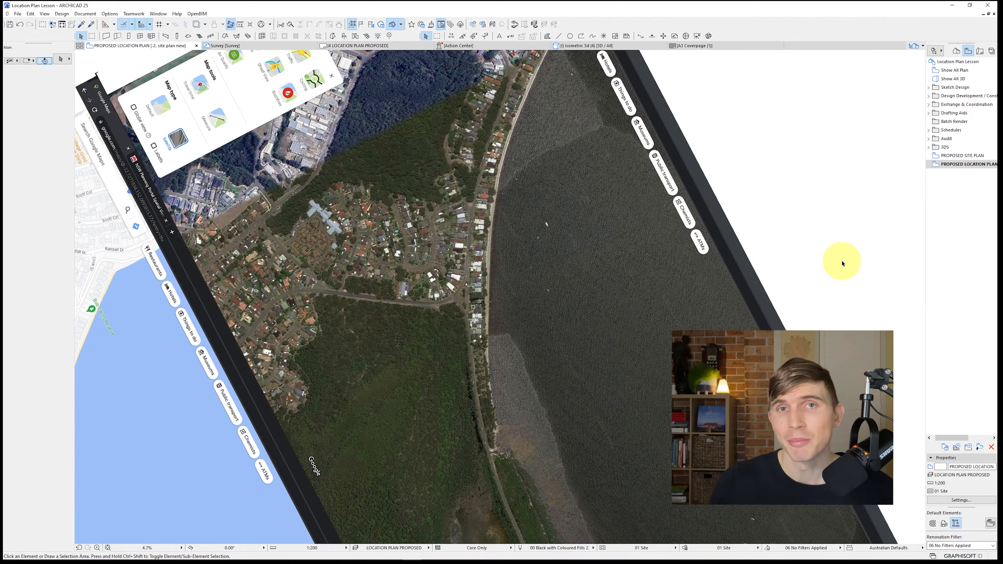
Step: Create a new layout named LOCATION PLAN PROPOSED with the A1 Landscape Titleblock master
click(980, 51)
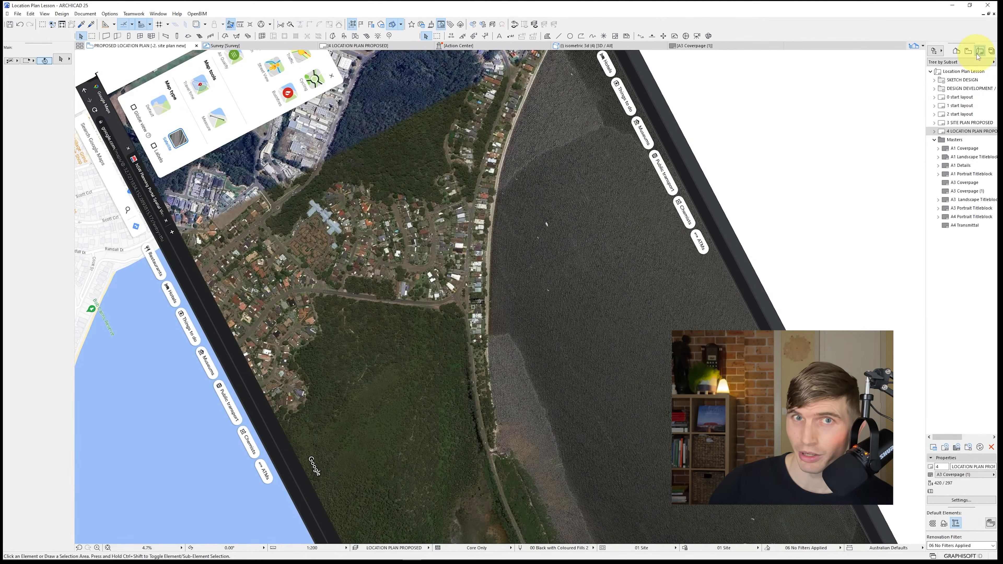
right_click(964, 131)
click(954, 159)
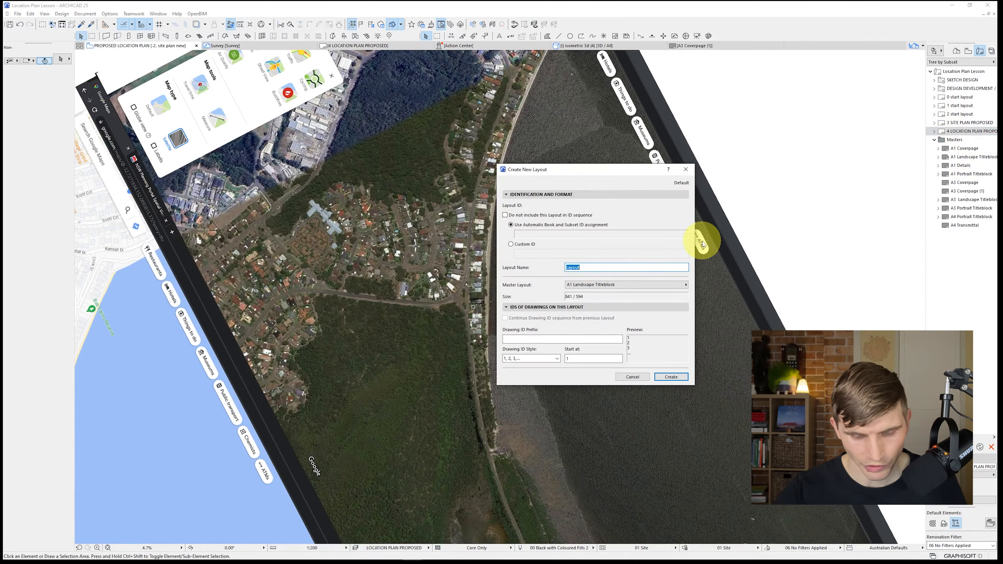
text(LOCATI)
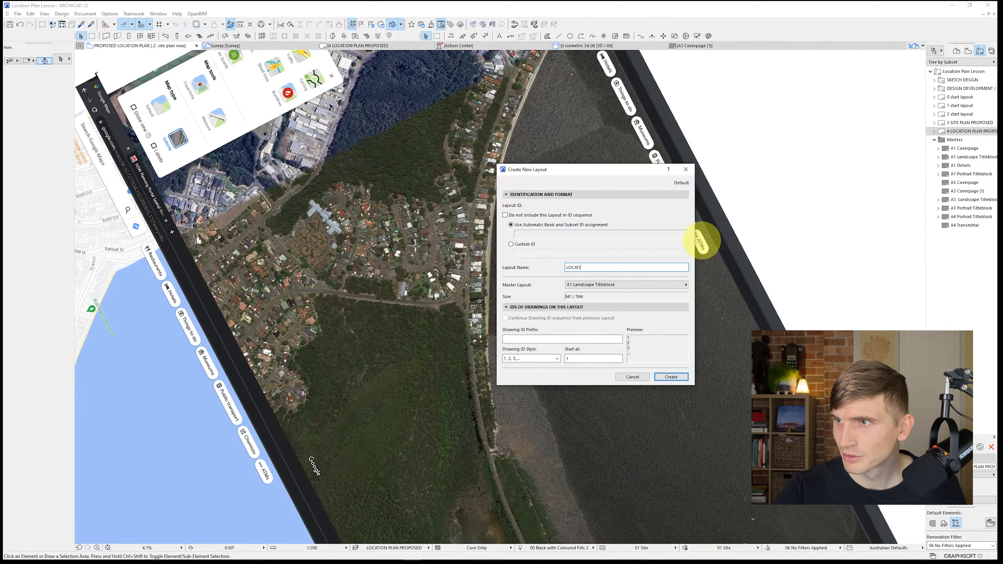
text(IOON PLAN PROPO)
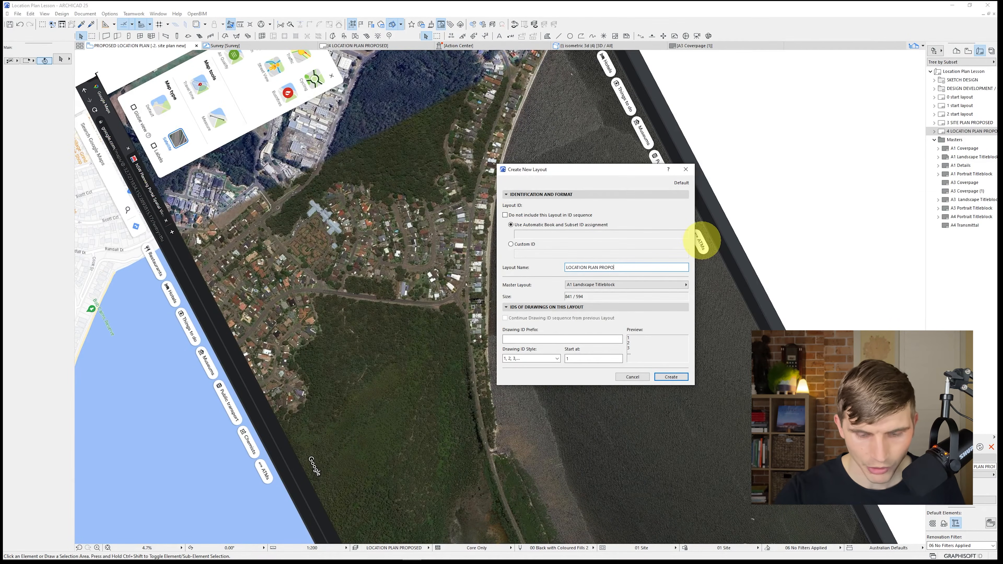
text(SED)
click(685, 379)
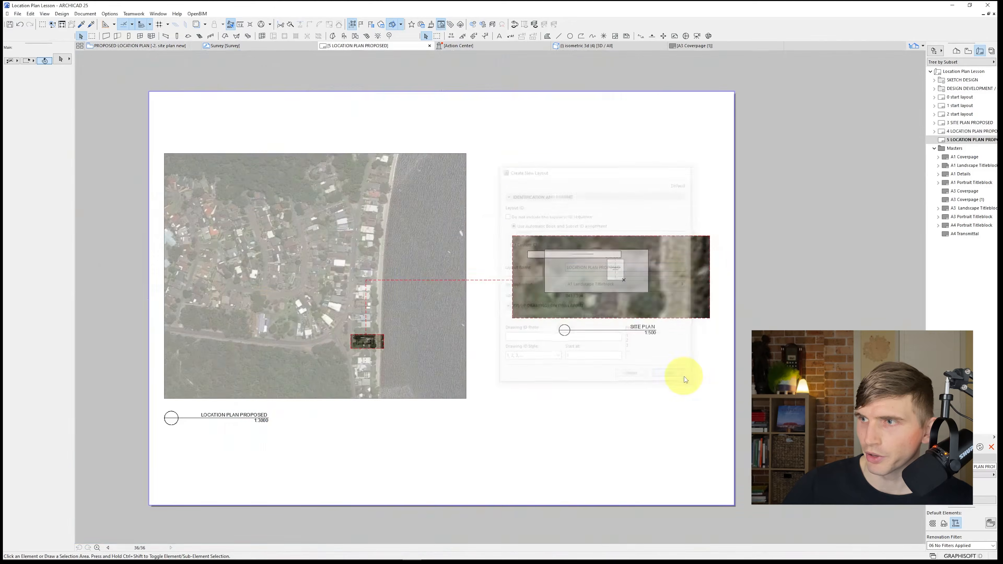
Step: Change the new layout's master layout to A3 Coverpage (1)
right_click(967, 140)
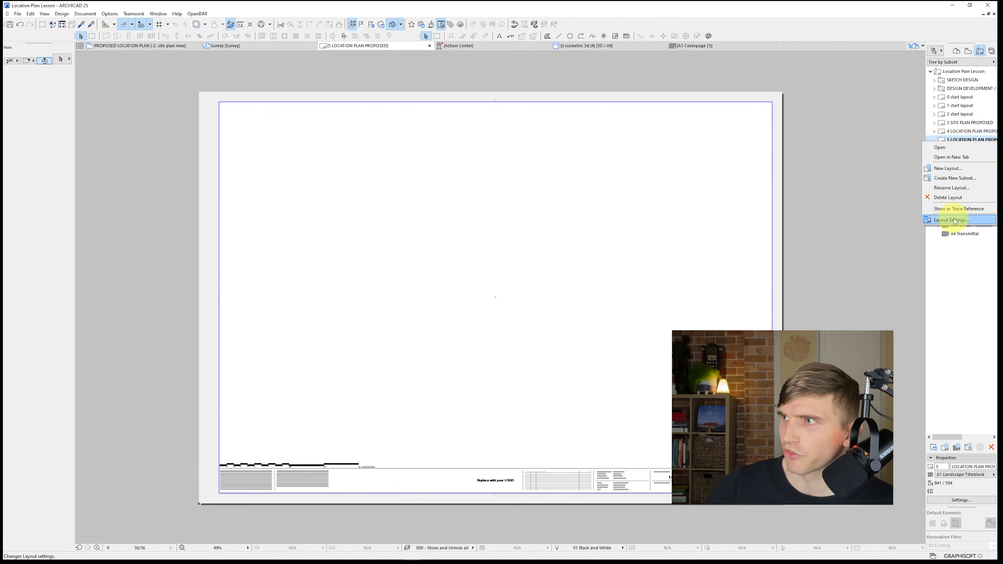
click(957, 221)
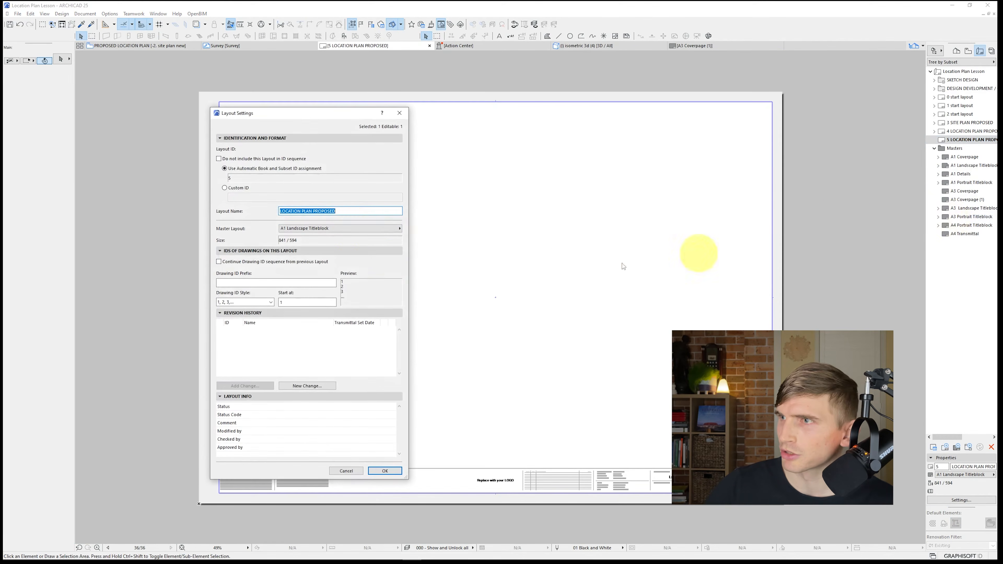
click(360, 229)
click(420, 259)
click(380, 471)
middle_drag(366, 445, 391, 435)
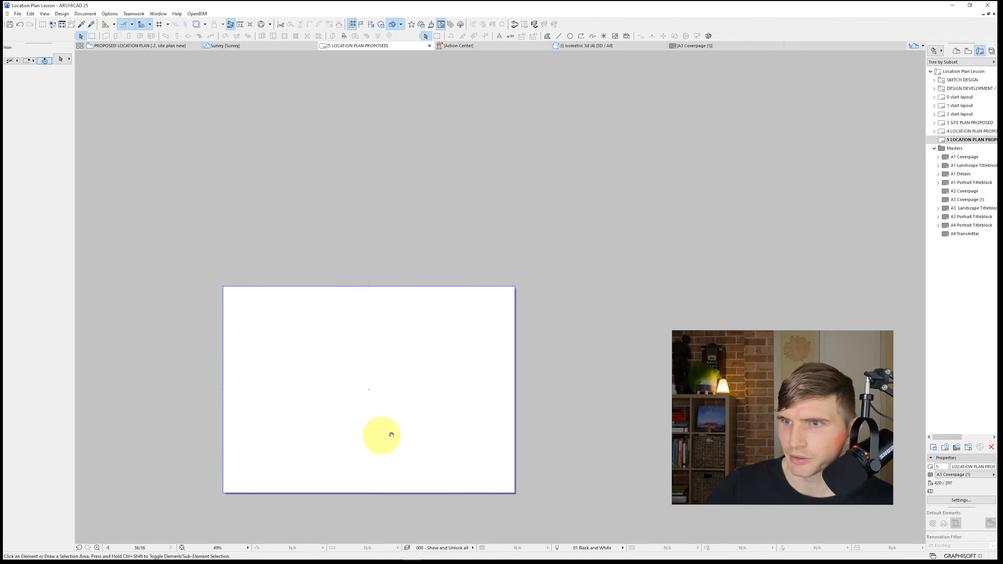
Step: Place the PROPOSED LOCATION PLAN view as a drawing on the new LOCATION PLAN PROPOSED layout
click(977, 140)
click(968, 50)
click(964, 164)
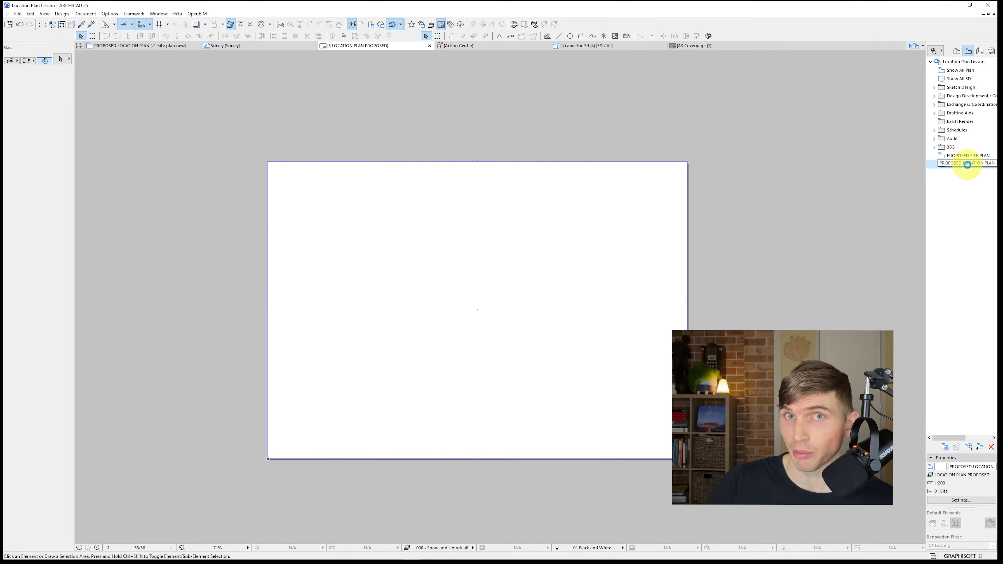
mouse_move(967, 165)
mouse_down()
mouse_move(723, 157)
mouse_move(395, 254)
mouse_up()
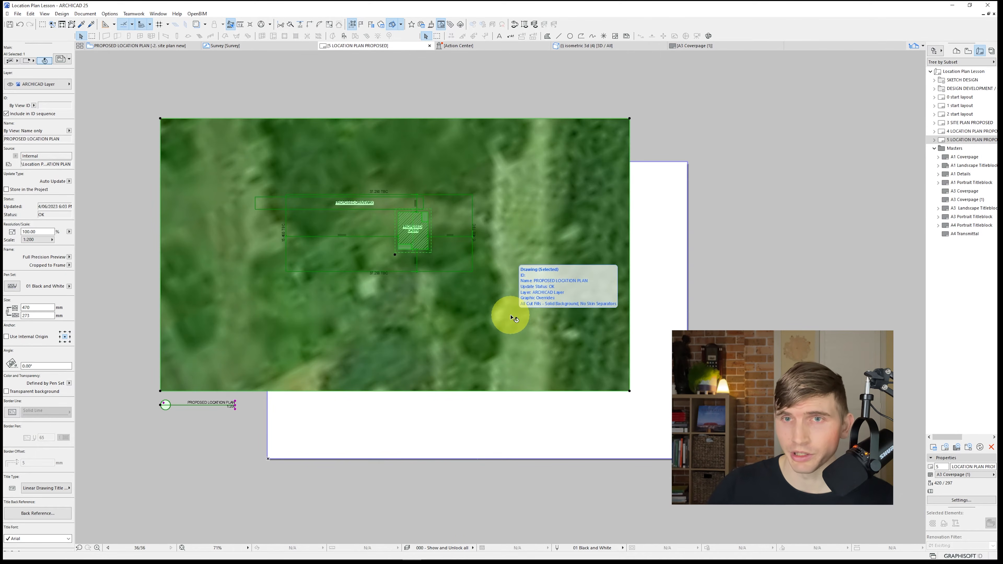
Step: Fit the placed drawing's frame to the full drawing and open its source view
click(72, 268)
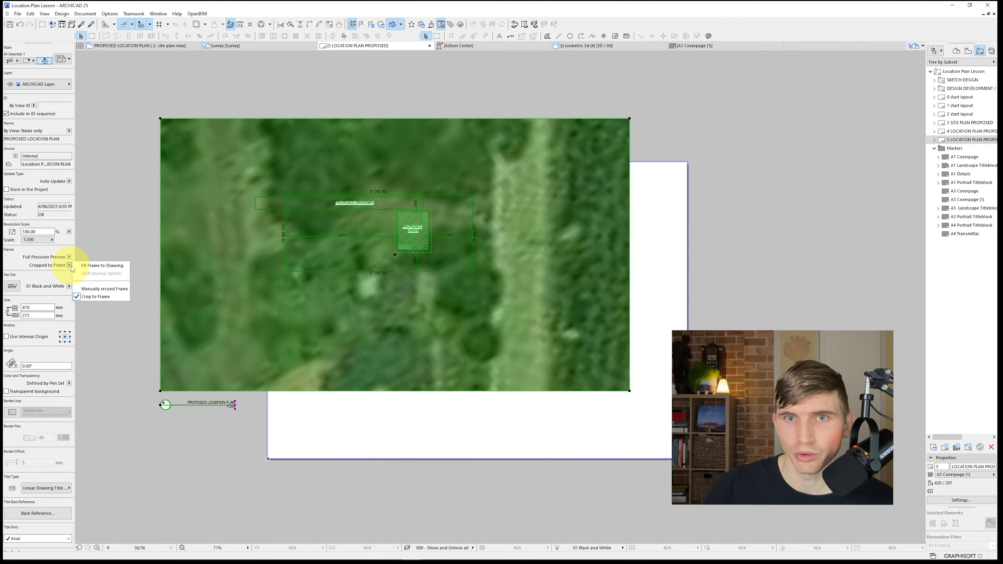
click(88, 266)
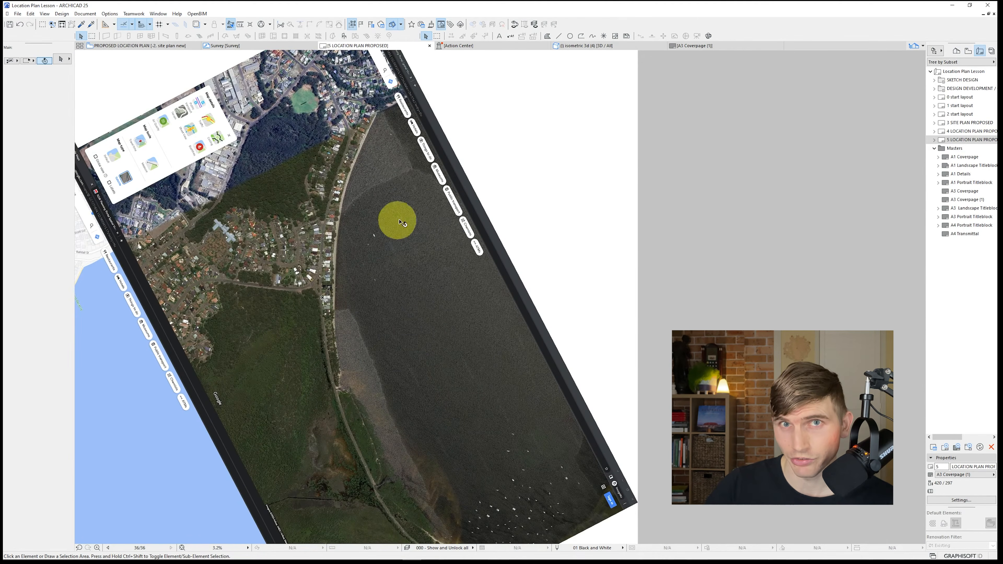
click(442, 253)
right_click(450, 249)
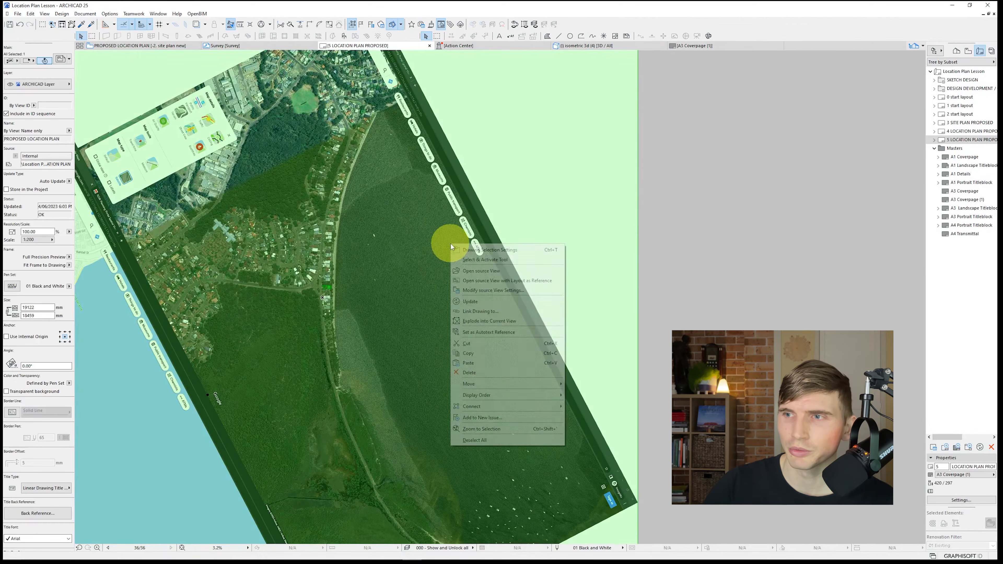
click(474, 268)
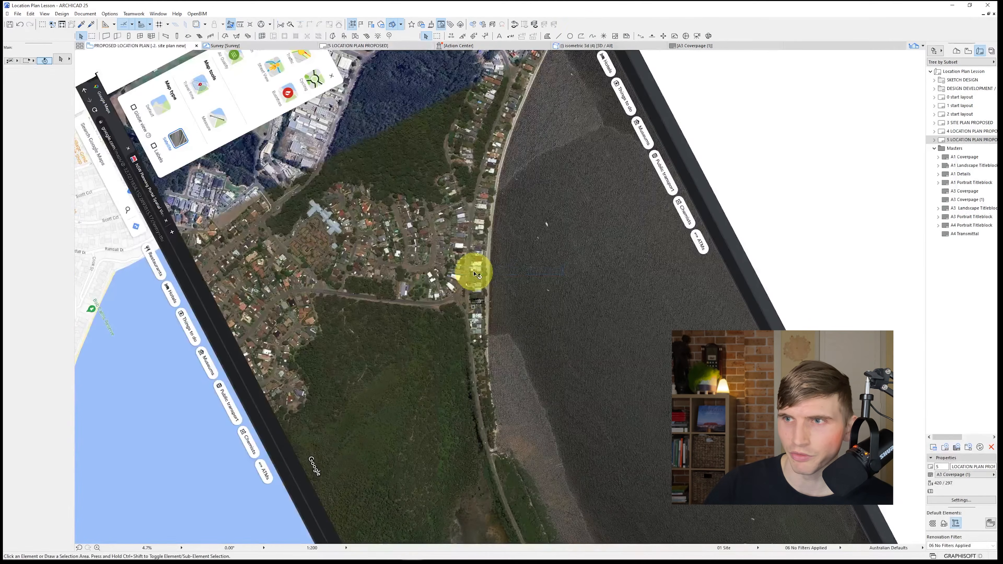
Step: Draw a rectangular polyline with the Boundary line type around the site, taking in the neighbouring houses, bushland and shoreline
click(582, 37)
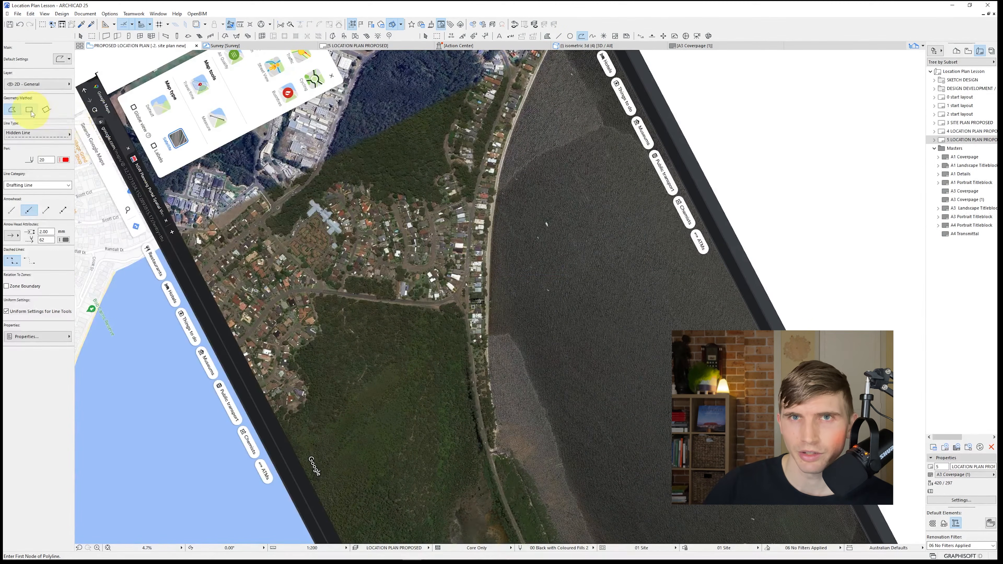
click(29, 109)
click(47, 133)
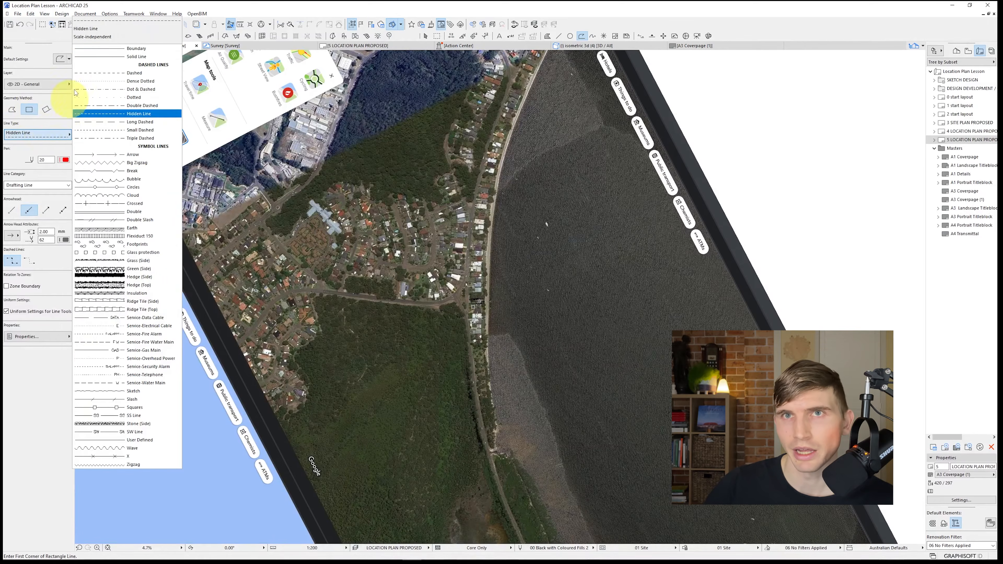
click(98, 53)
click(335, 163)
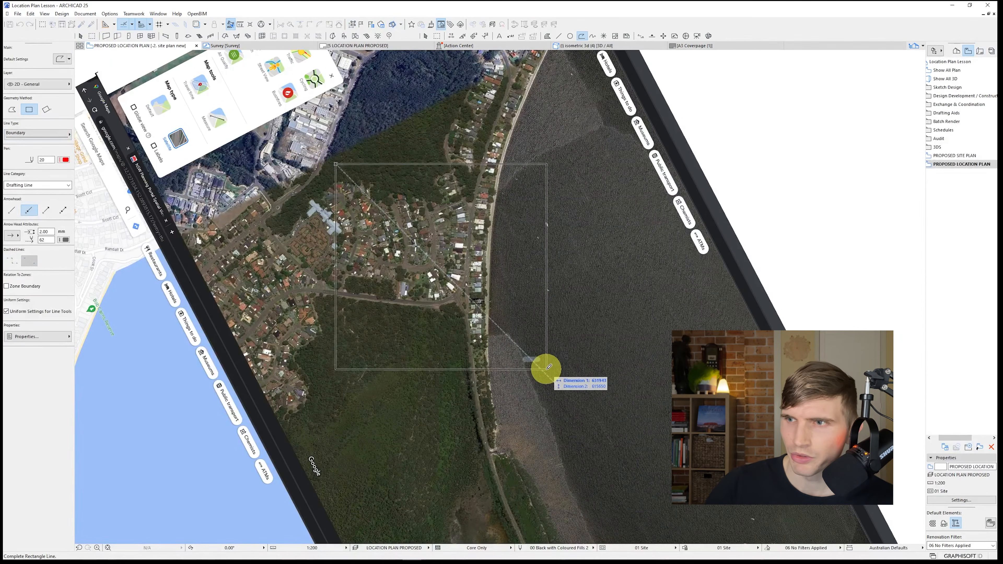
click(555, 373)
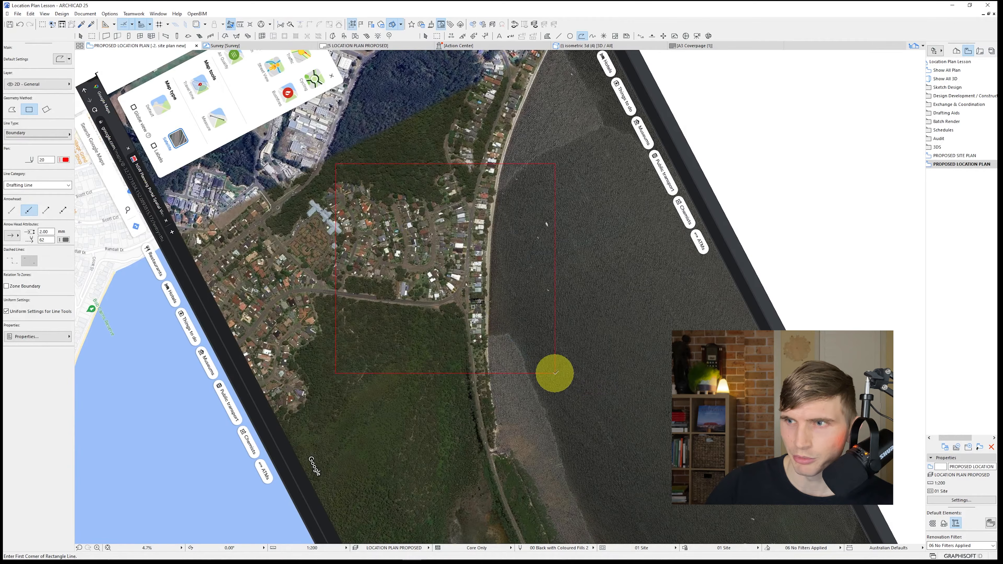
Step: Change the crop rectangle's line to a black pen and return to the 5 LOCATION PLAN PROPOSED layout
click(64, 159)
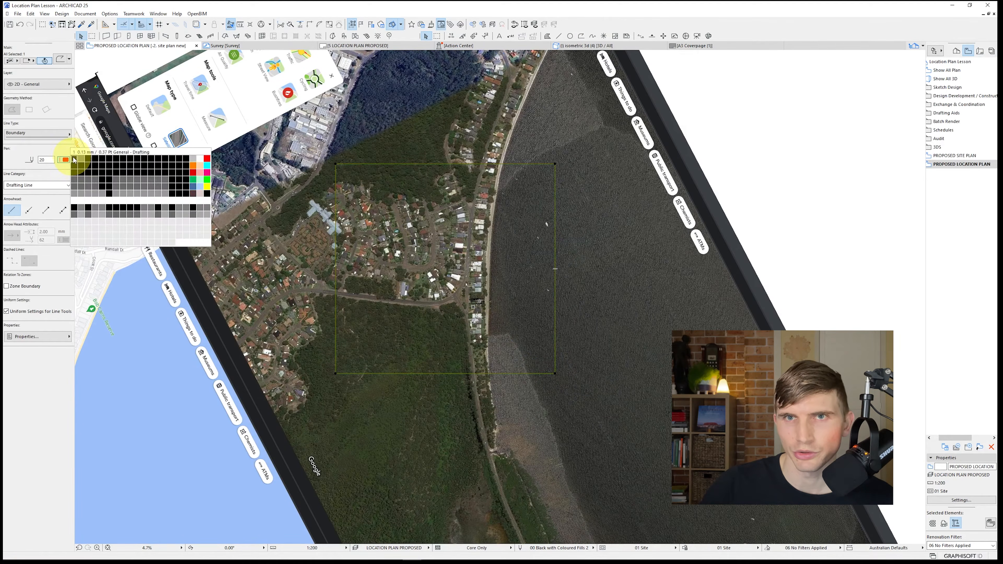
click(79, 162)
key(Escape)
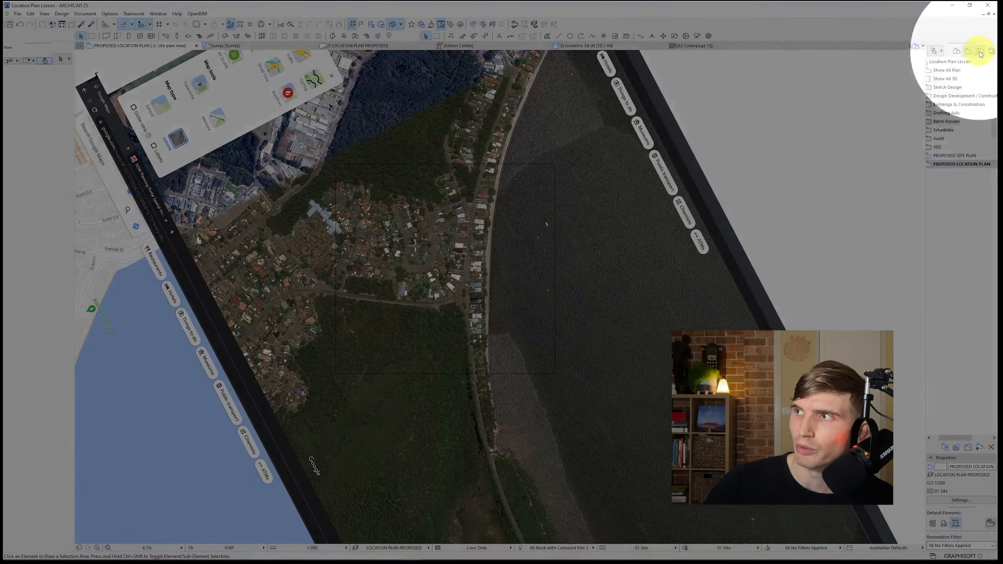
click(981, 52)
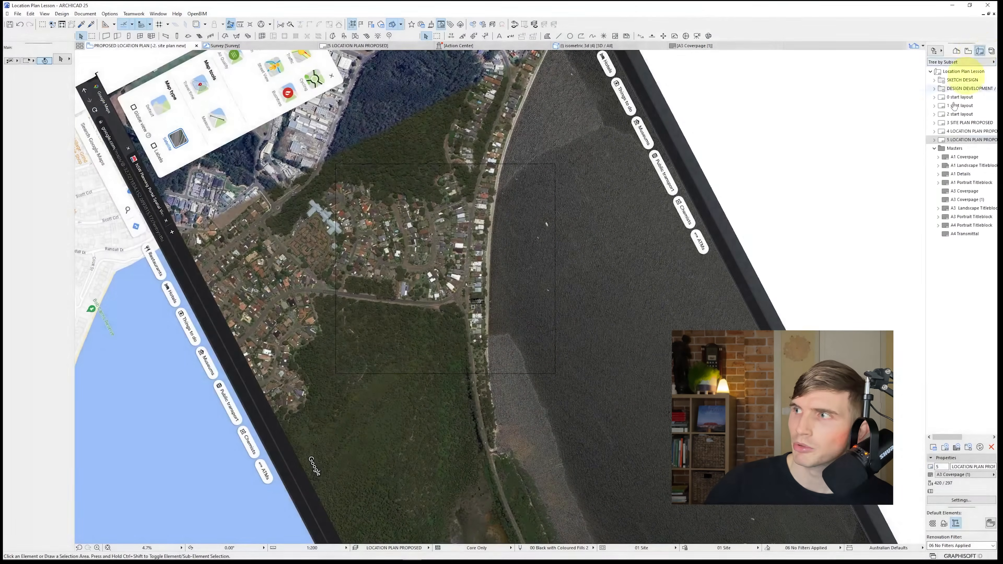
double_click(953, 142)
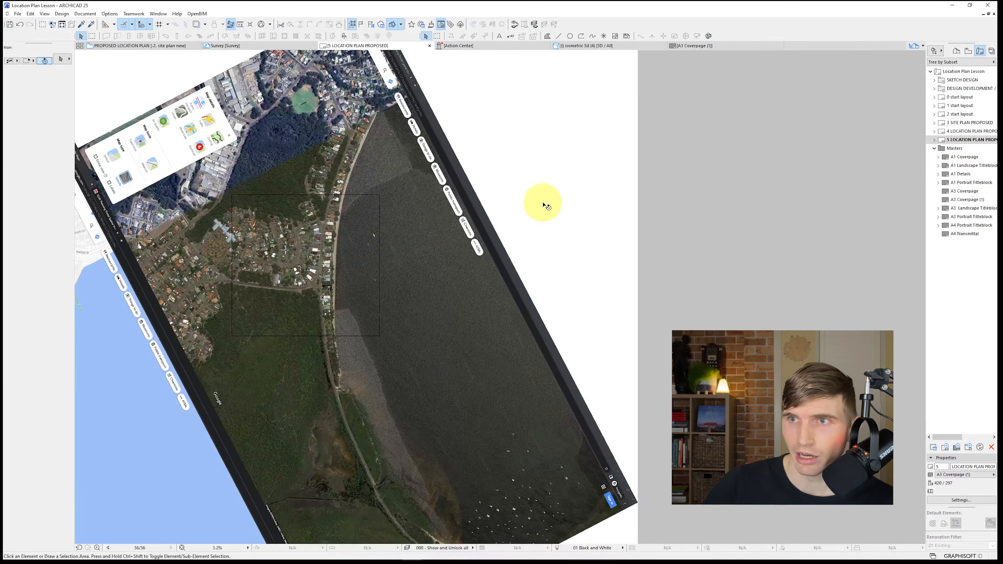
Step: Crop the placed 1:200 drawing's frame on all four sides to the rectangle around the site
click(545, 206)
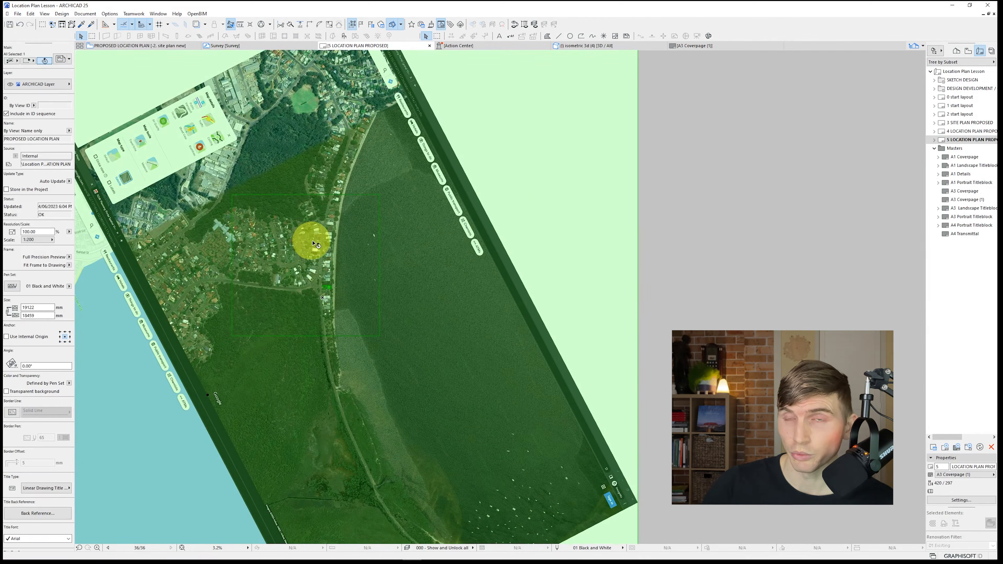
click(639, 246)
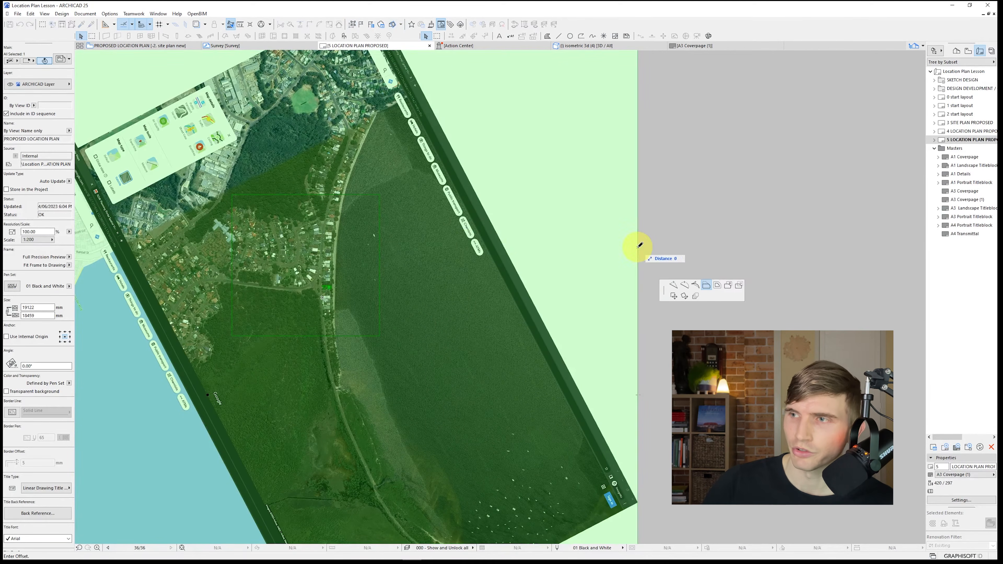
click(380, 195)
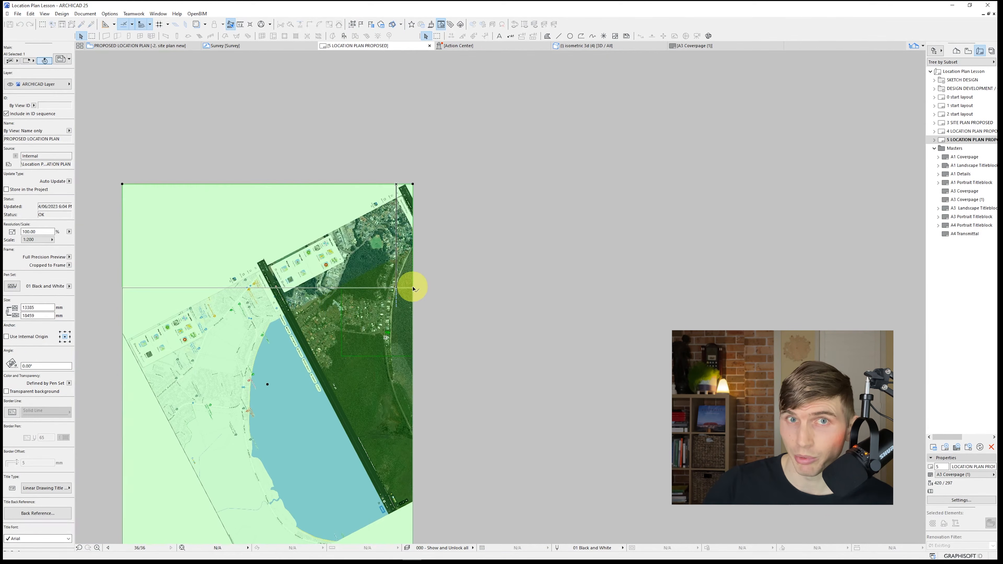
click(413, 288)
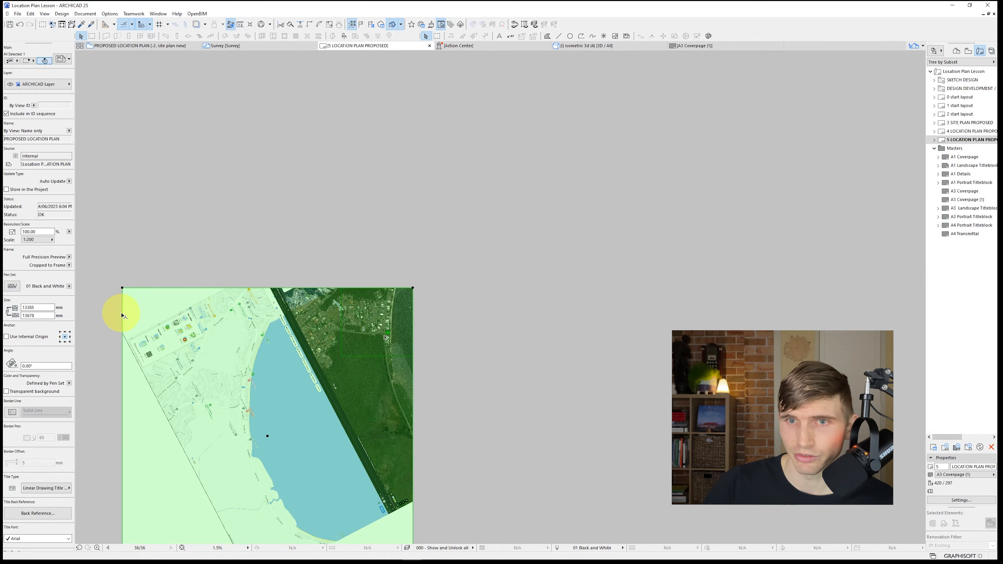
click(367, 424)
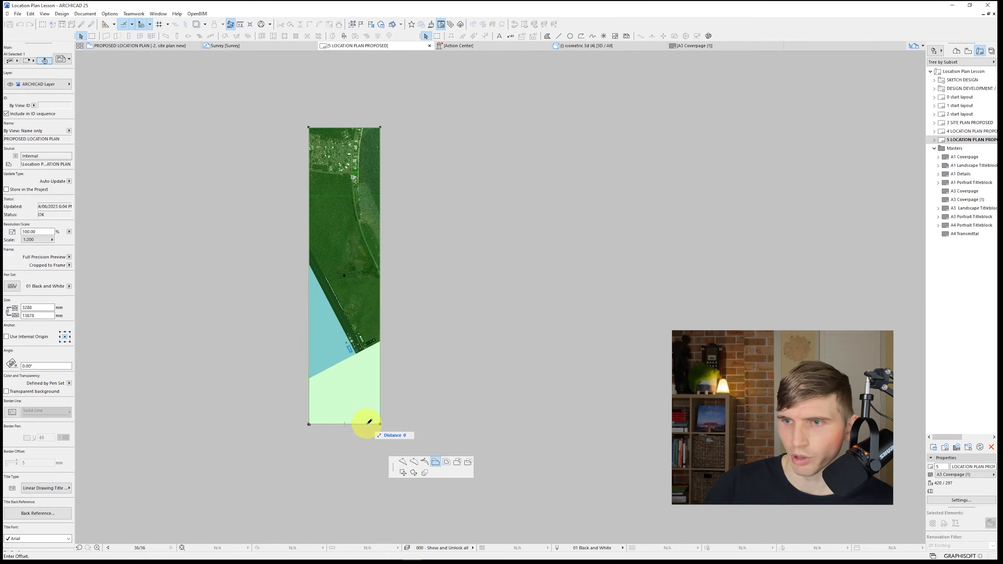
click(381, 196)
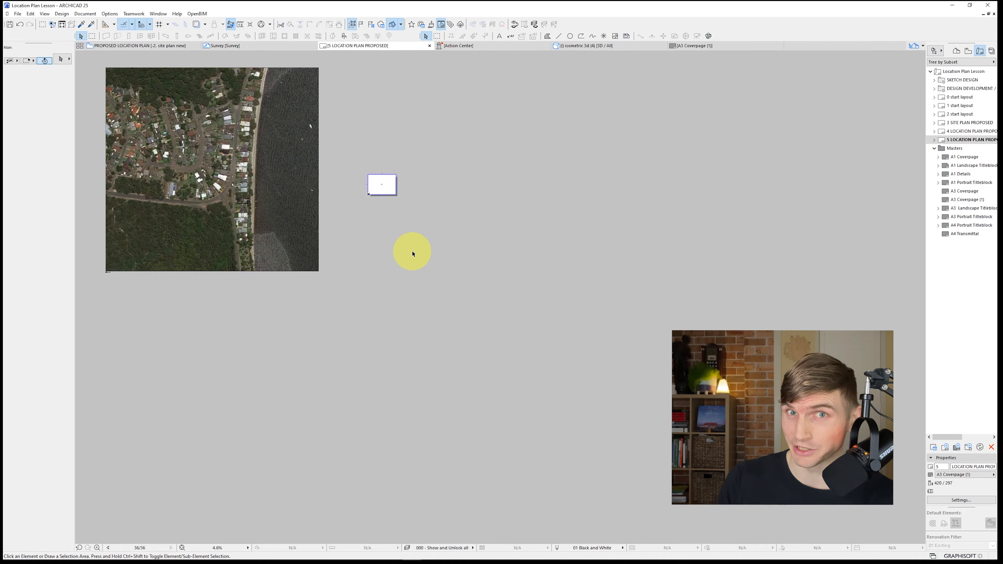
click(284, 150)
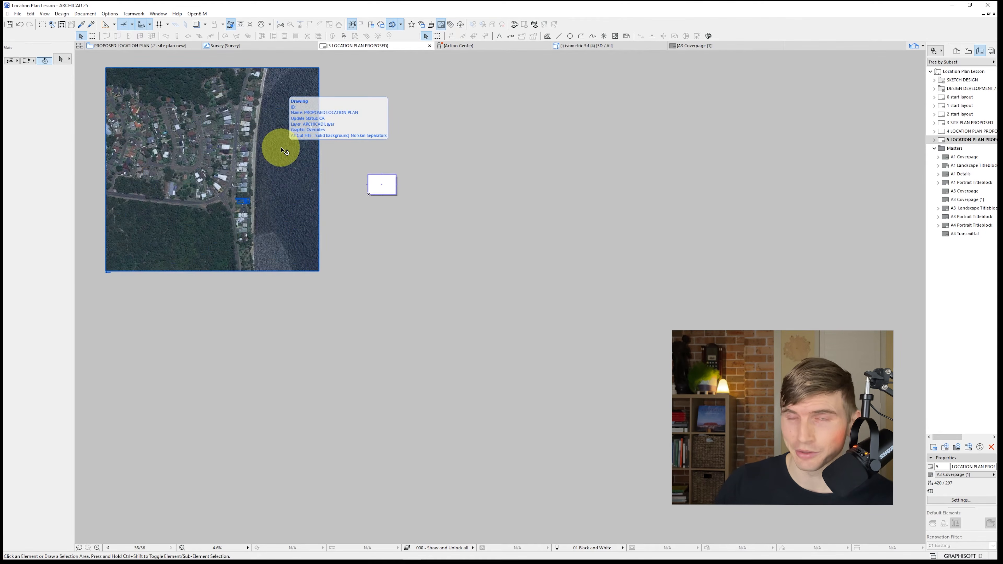
Step: Set the PROPOSED LOCATION PLAN view to a custom scale of 1:3000
click(969, 50)
right_click(960, 163)
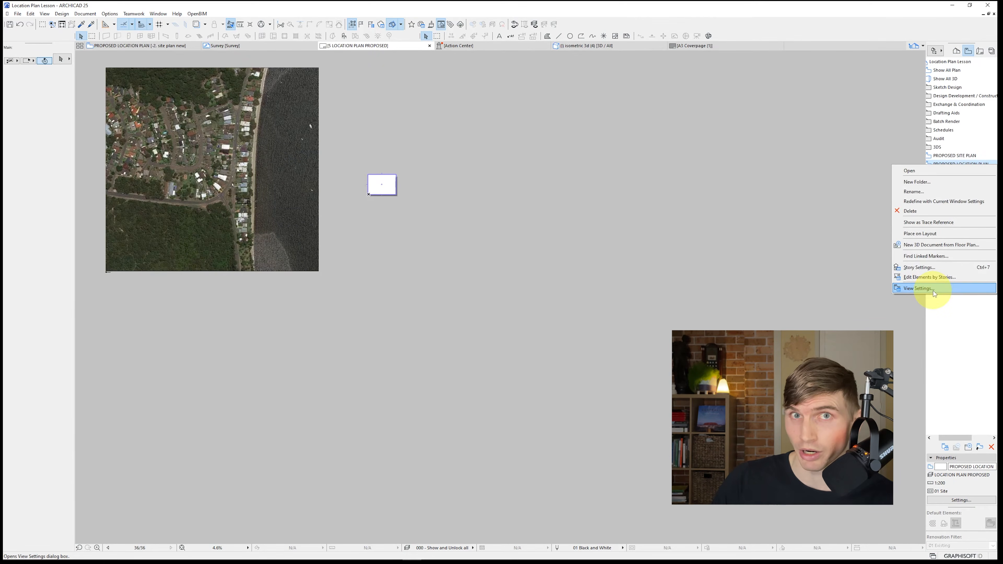
click(933, 291)
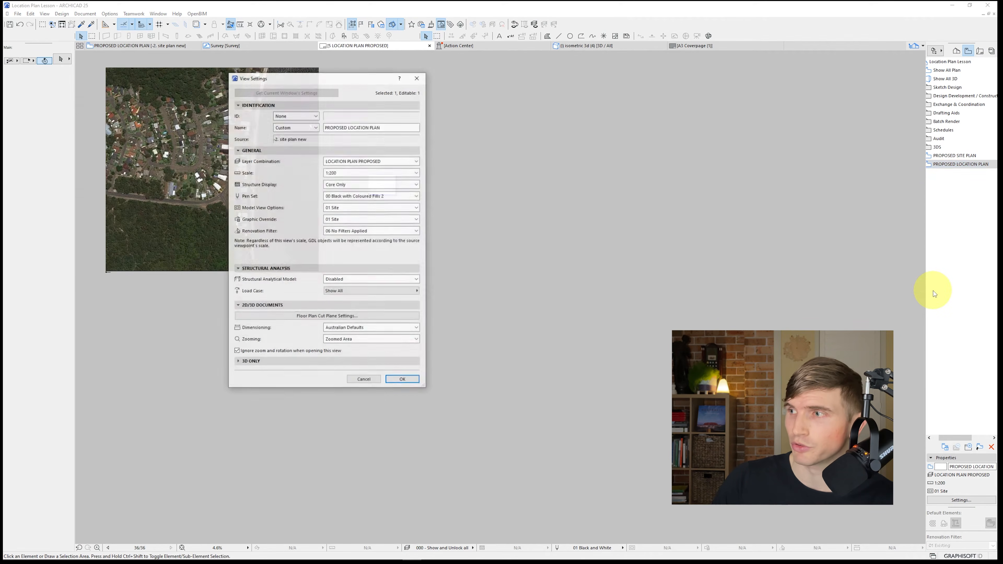
click(362, 174)
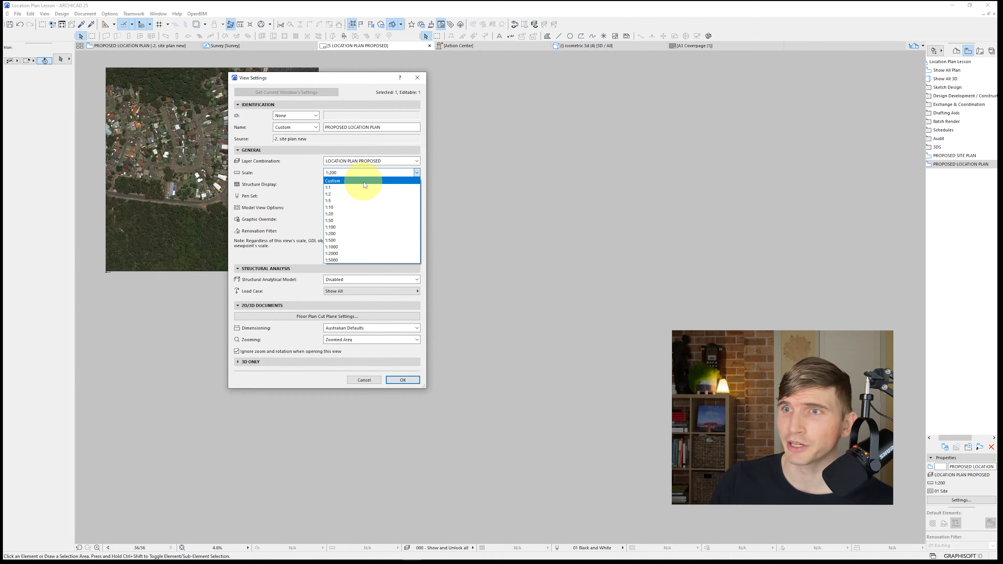
click(364, 181)
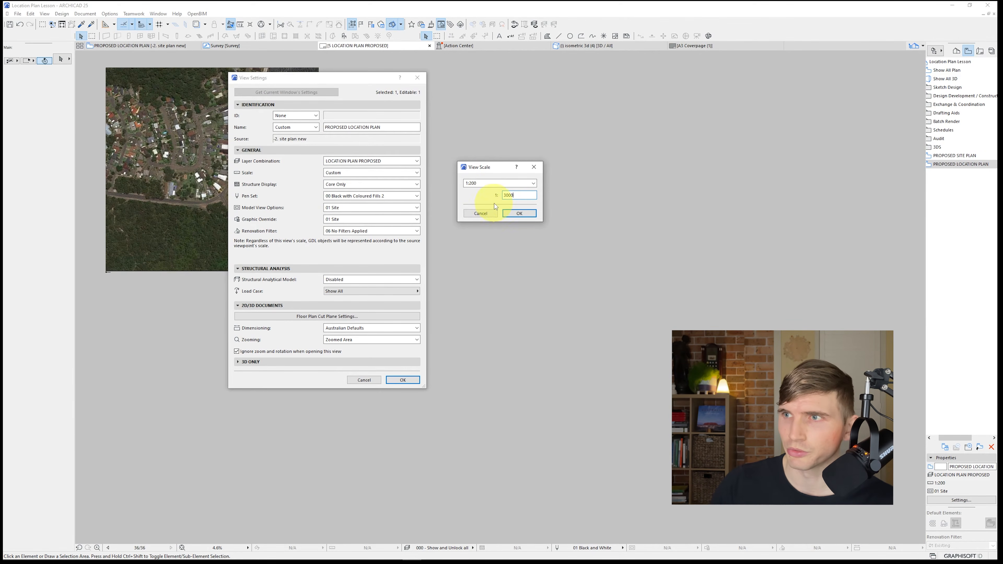
click(516, 214)
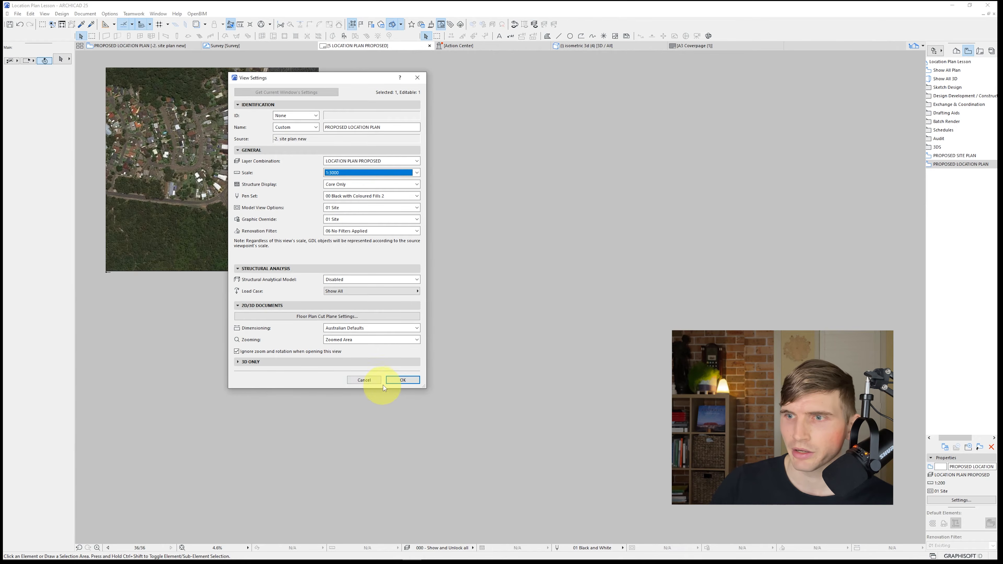
click(399, 380)
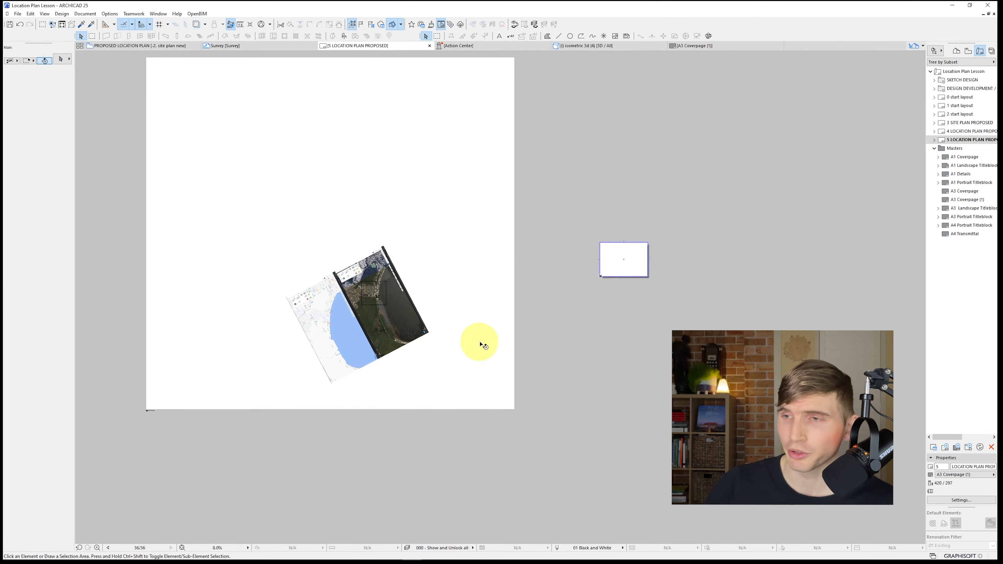
Step: Crop the 1:3000 drawing's frame on all four sides to the rectangle around the site, about 219 × 209 mm
click(482, 345)
click(515, 341)
click(386, 304)
click(376, 409)
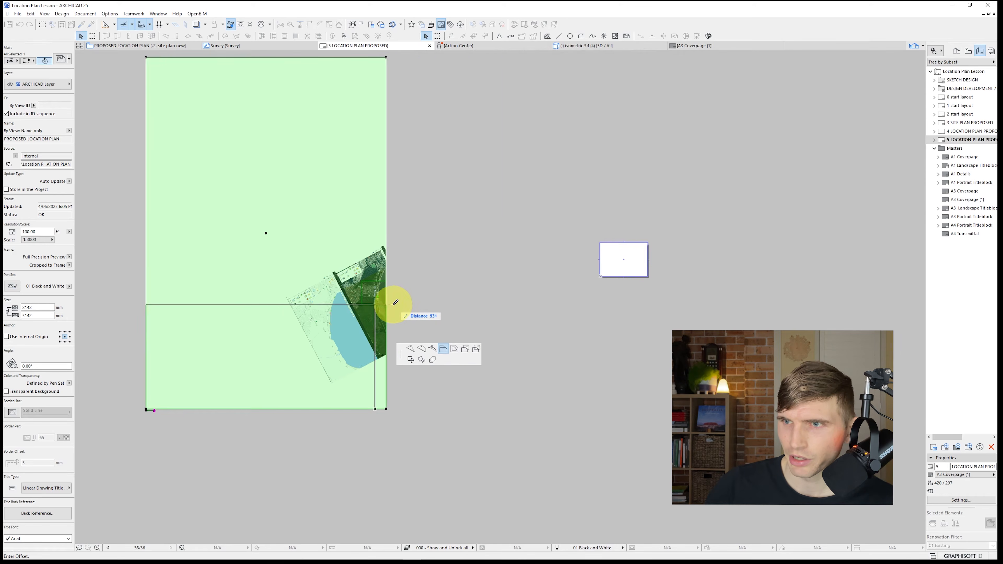
click(394, 305)
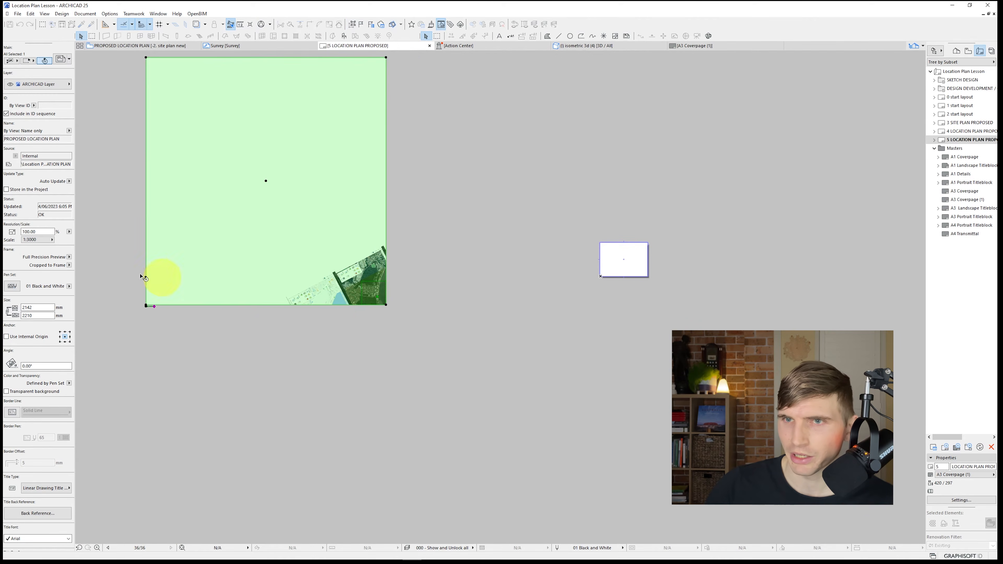
click(146, 261)
click(362, 281)
click(375, 57)
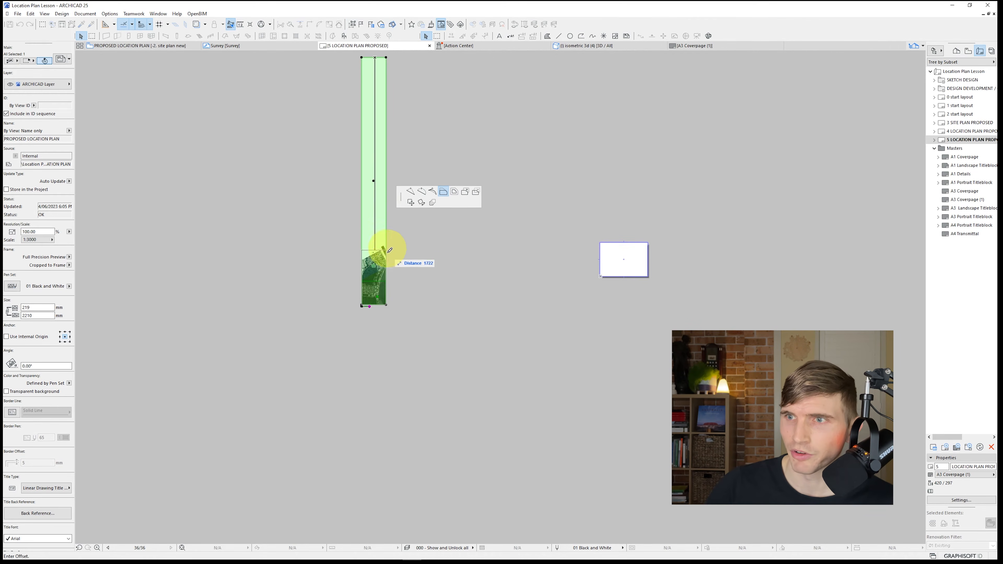
click(387, 280)
click(416, 338)
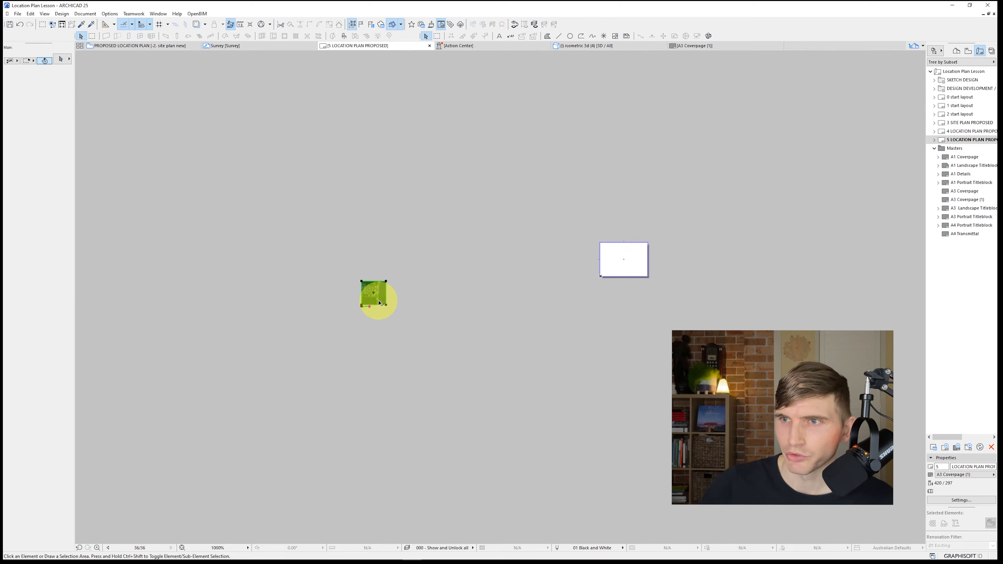
Step: Move the cropped location plan drawing onto the left half of the A3 sheet
click(377, 301)
key(ctrl+d)
click(375, 298)
scroll(596, 265, up, 2)
scroll(597, 267, up, 3)
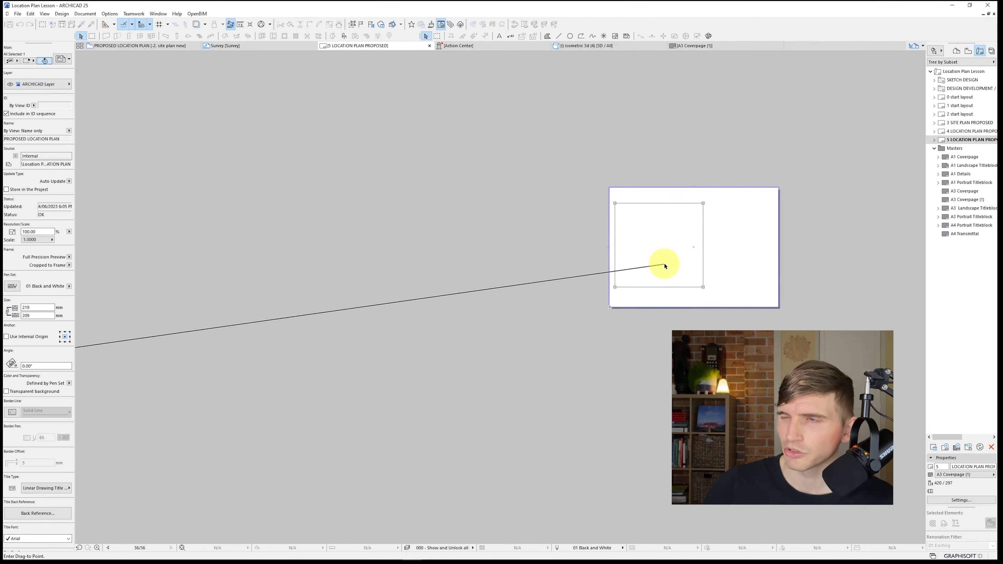
click(663, 265)
scroll(750, 241, up, 4)
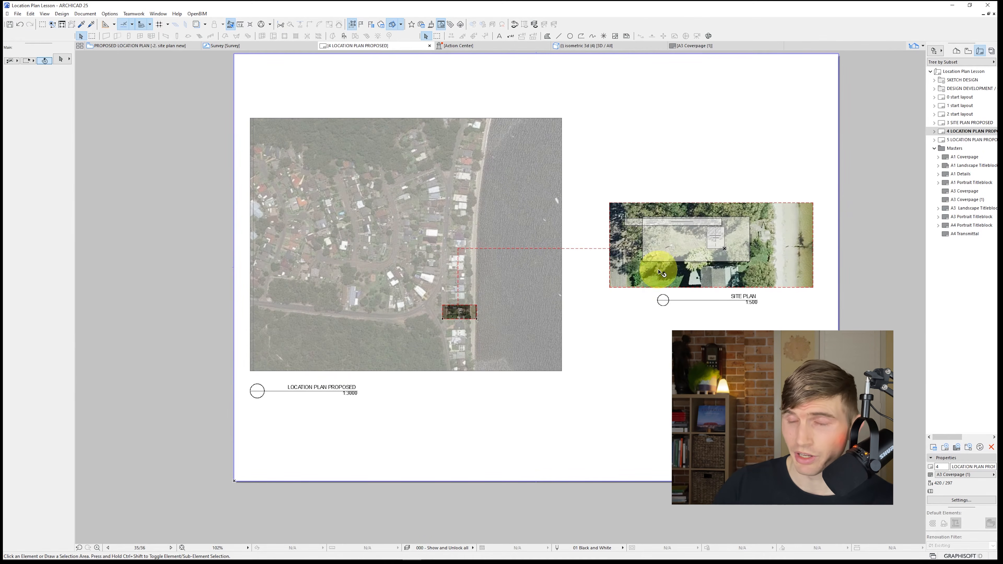
Step: Return to the 5 LOCATION PLAN PROPOSED layout and open the drawing's source view at the site's labels and dimensions
click(547, 320)
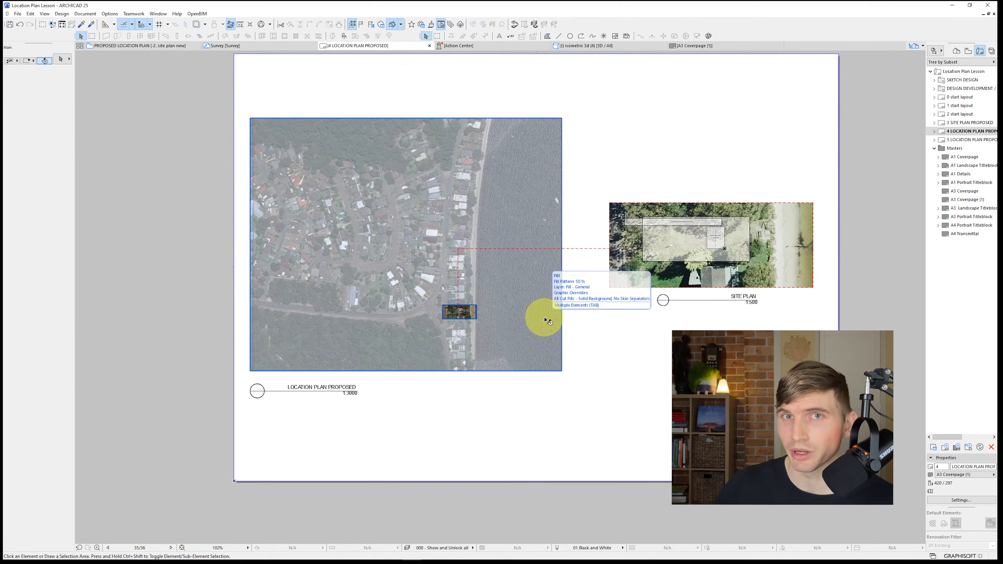
double_click(920, 140)
click(470, 217)
right_click(454, 155)
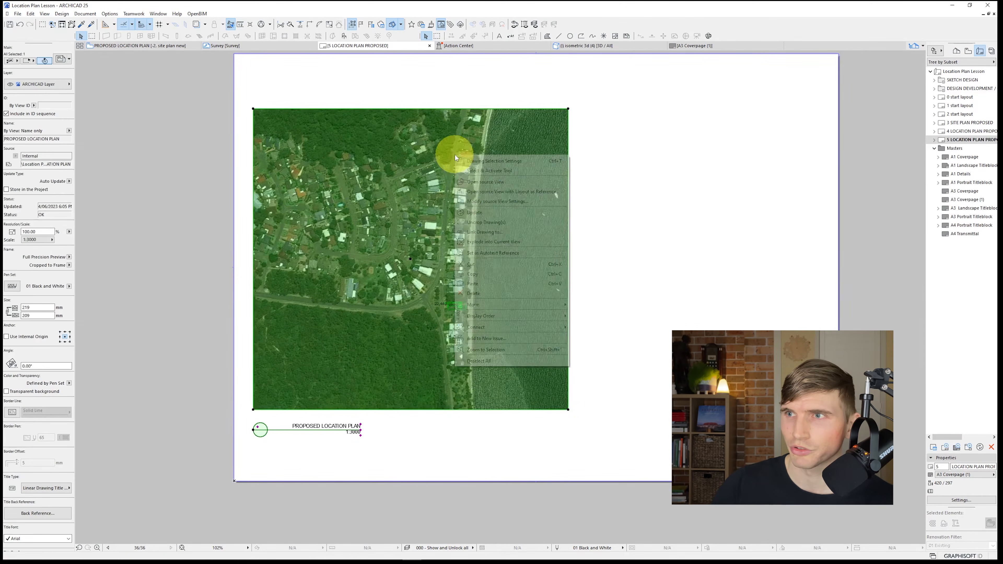
click(484, 182)
click(968, 50)
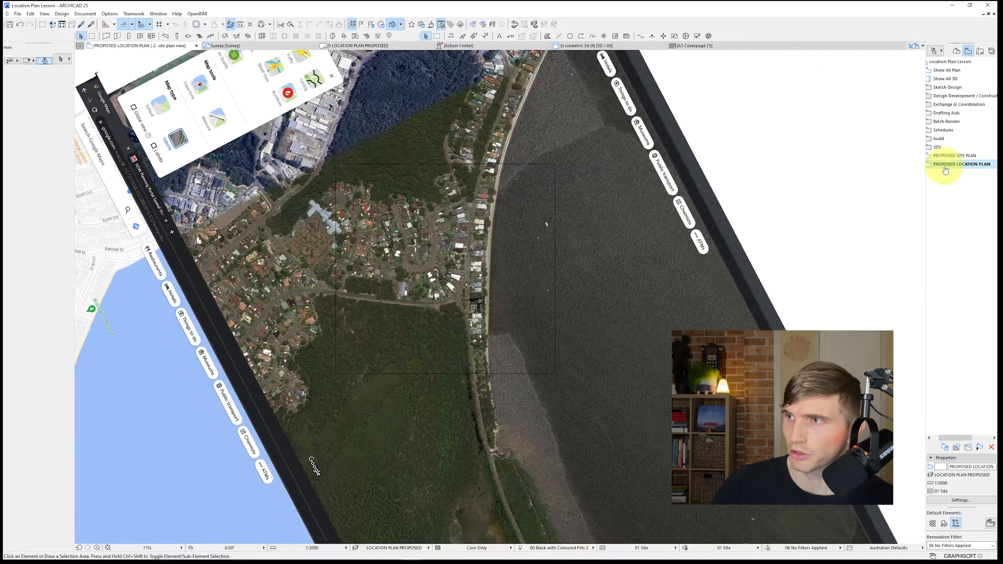
scroll(514, 277, up, 10)
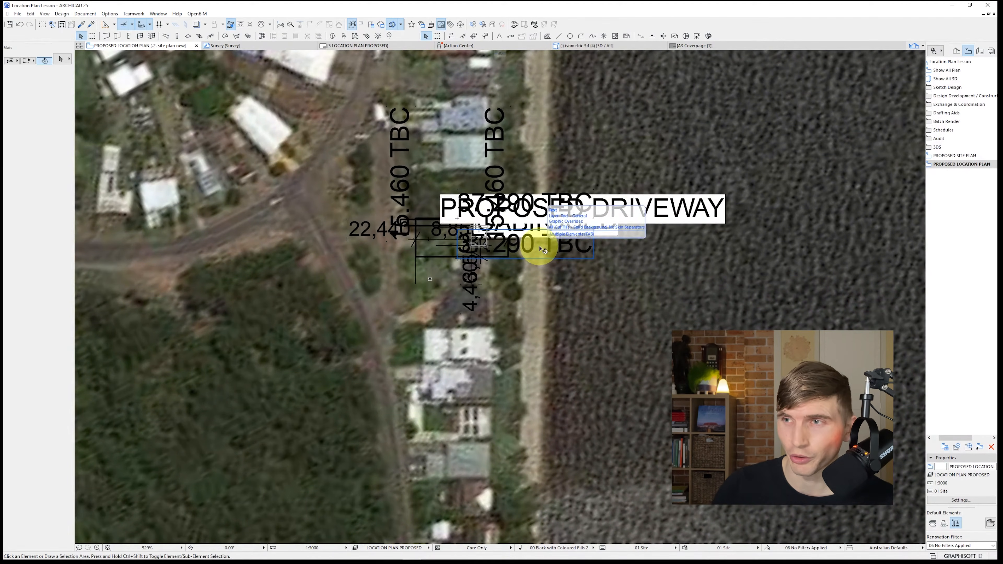
Step: Switch all text blocks in the PROPOSED SITE PLAN view from paper size to model size so they scale with the plan
double_click(954, 155)
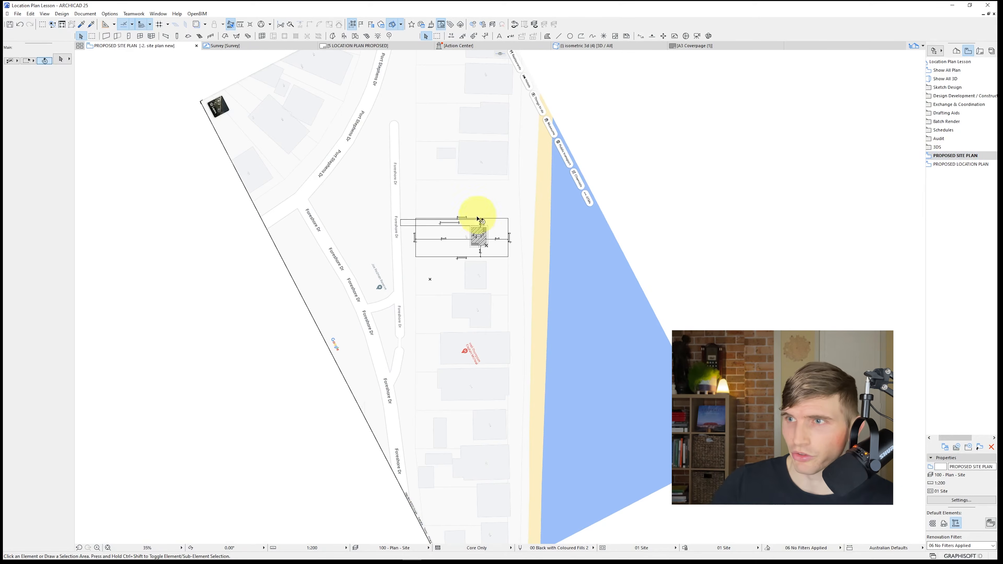
scroll(477, 221, up, 5)
alt+click(495, 257)
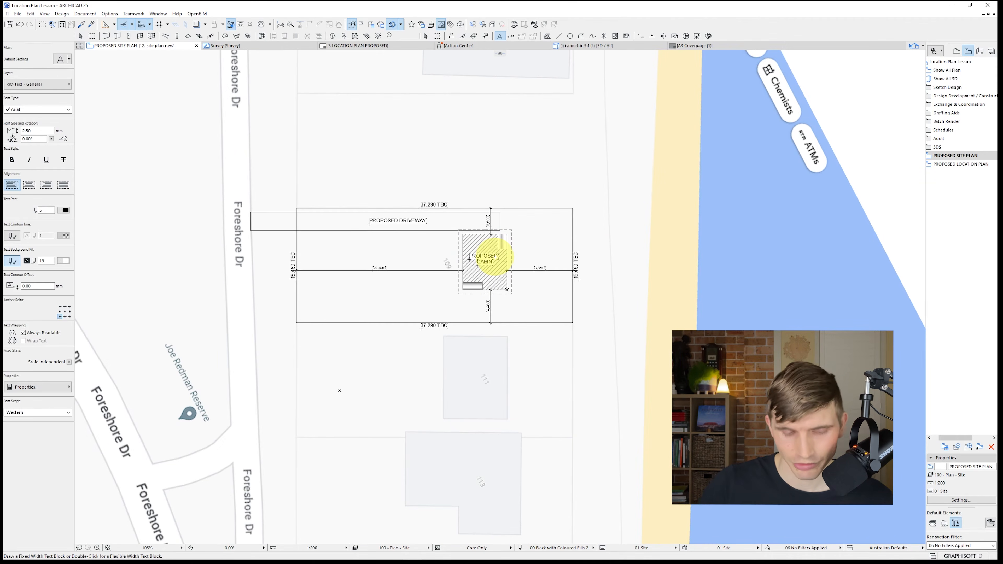
key(ctrl+a)
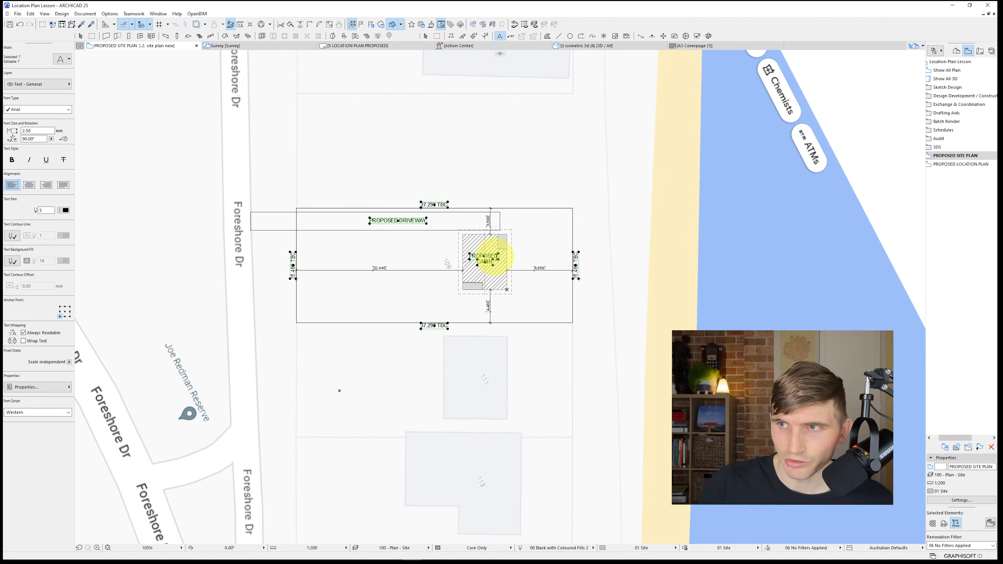
click(61, 60)
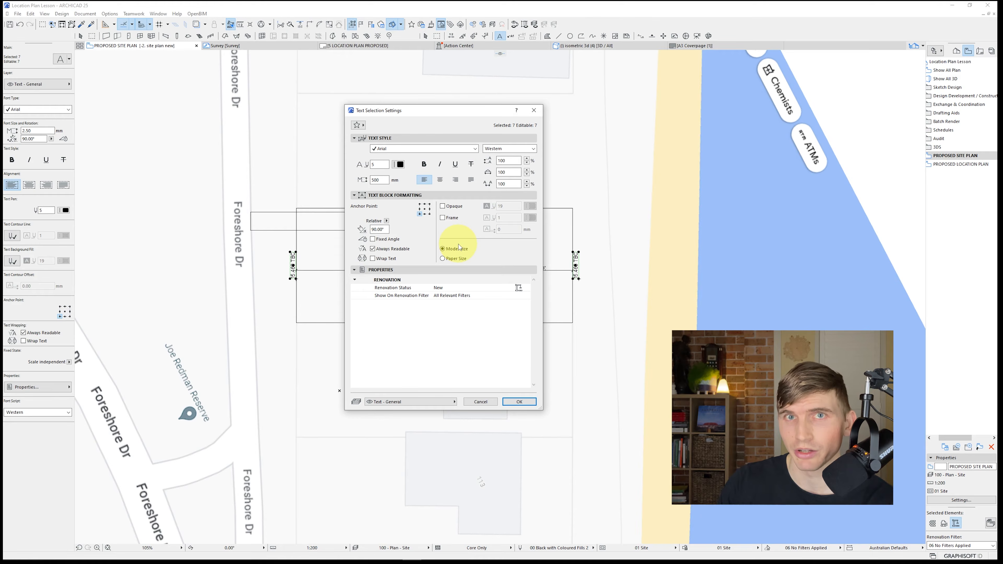
click(528, 403)
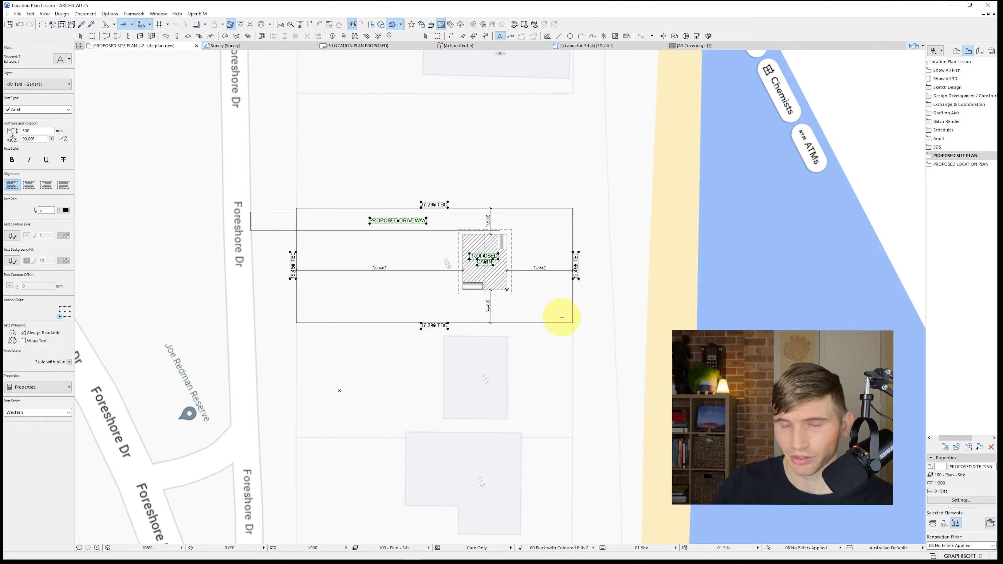
Step: Hide the Dimensions - General layer in the LOCATION PLAN PROPOSED layer combination for the PROPOSED LOCATION PLAN view
double_click(962, 164)
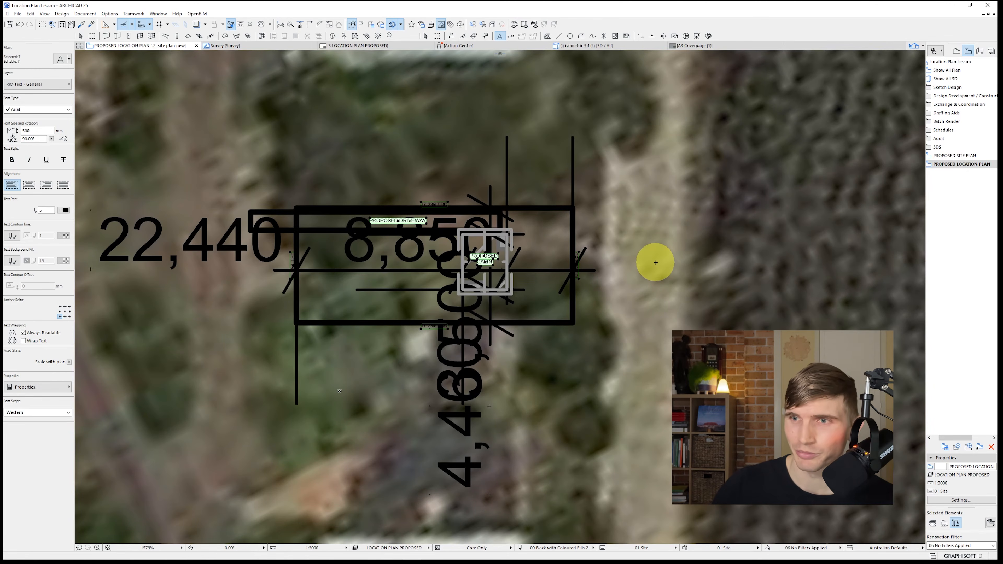
scroll(656, 262, down, 5)
double_click(962, 165)
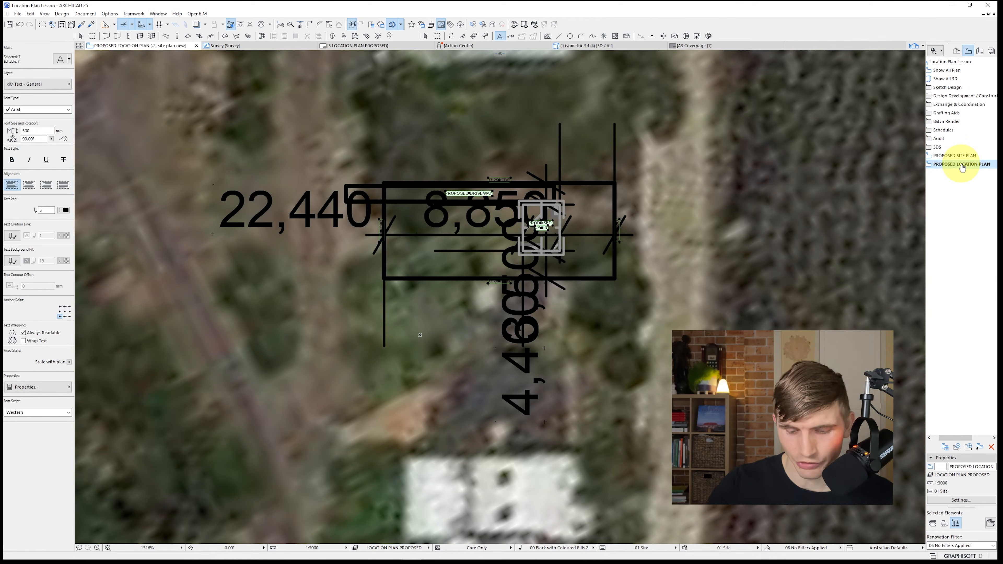
key(ctrl+l)
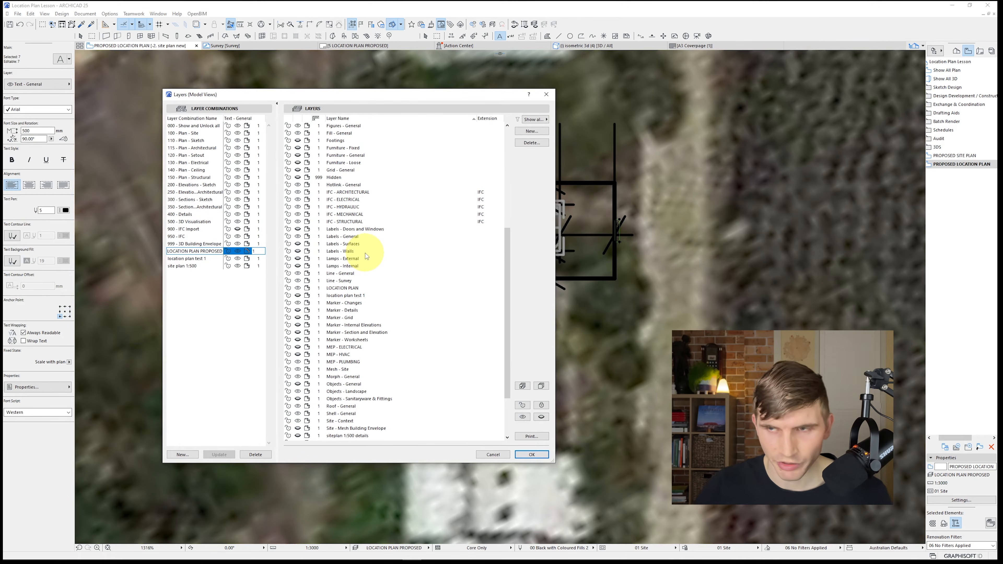
scroll(365, 253, up, 10)
scroll(300, 203, up, 2)
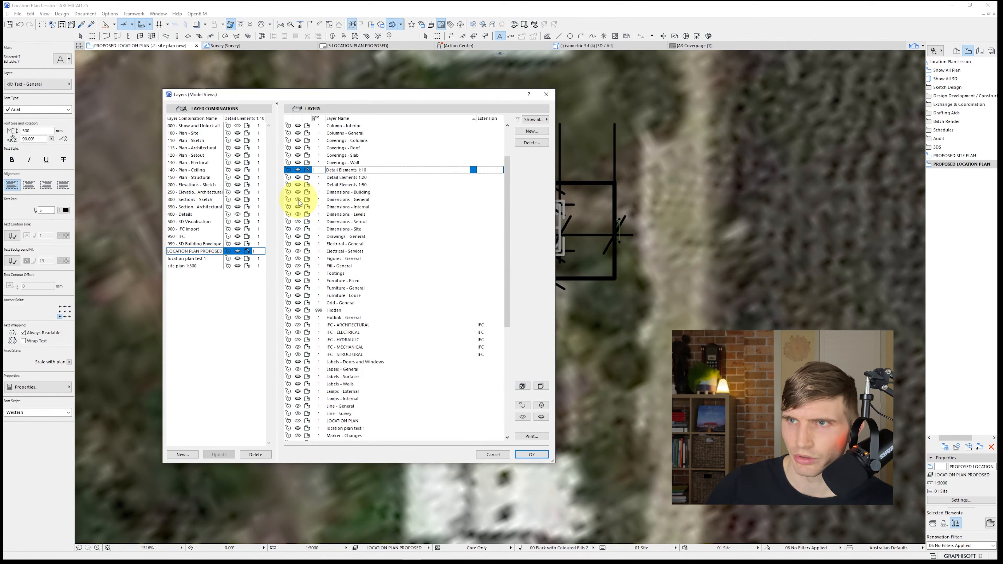
click(299, 200)
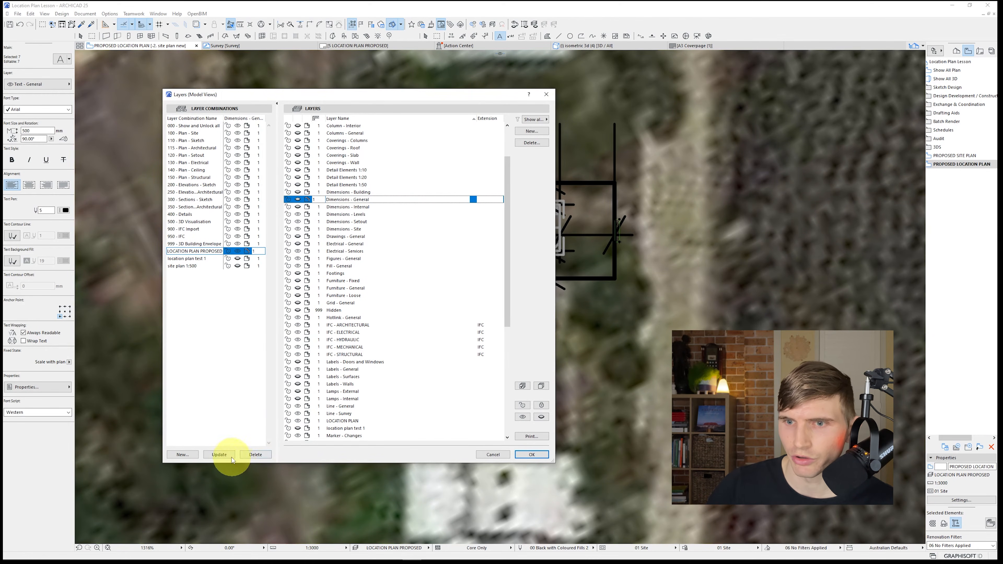
click(541, 455)
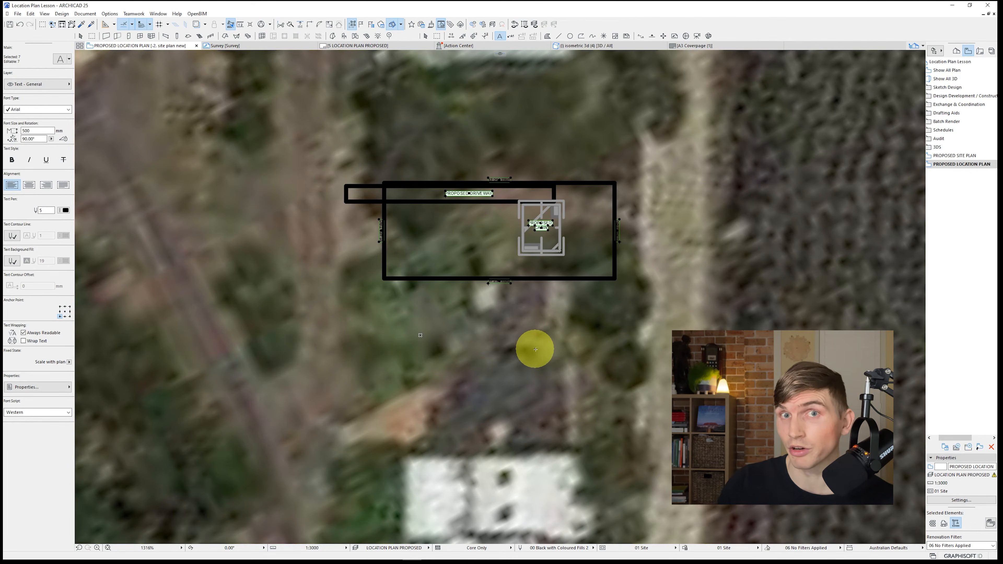
key(Escape)
scroll(535, 349, down, 10)
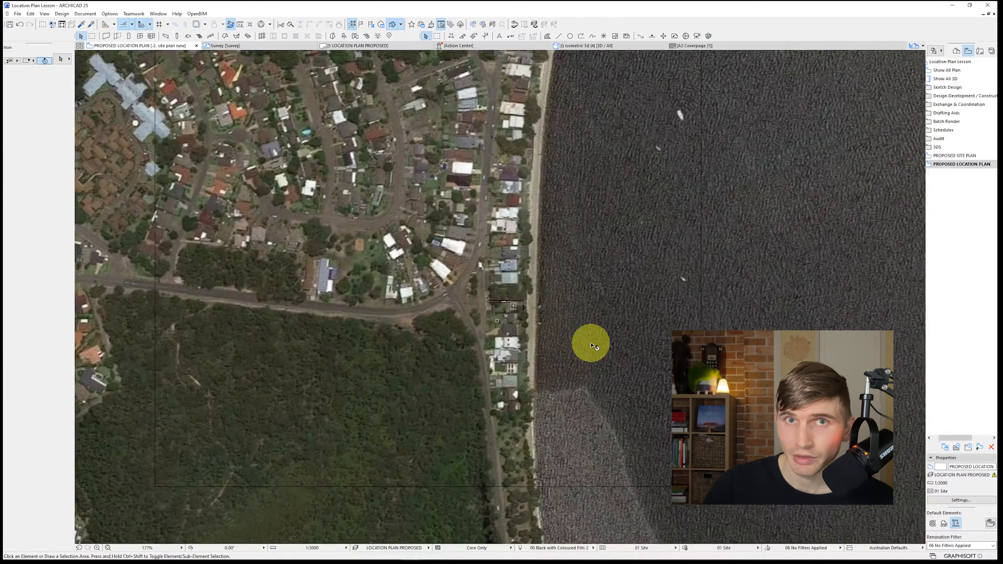
Step: Examine the site labels and dimensions in the PROPOSED SITE PLAN view and the finished layout 4 LOCATION PLAN PROPOSED
double_click(954, 156)
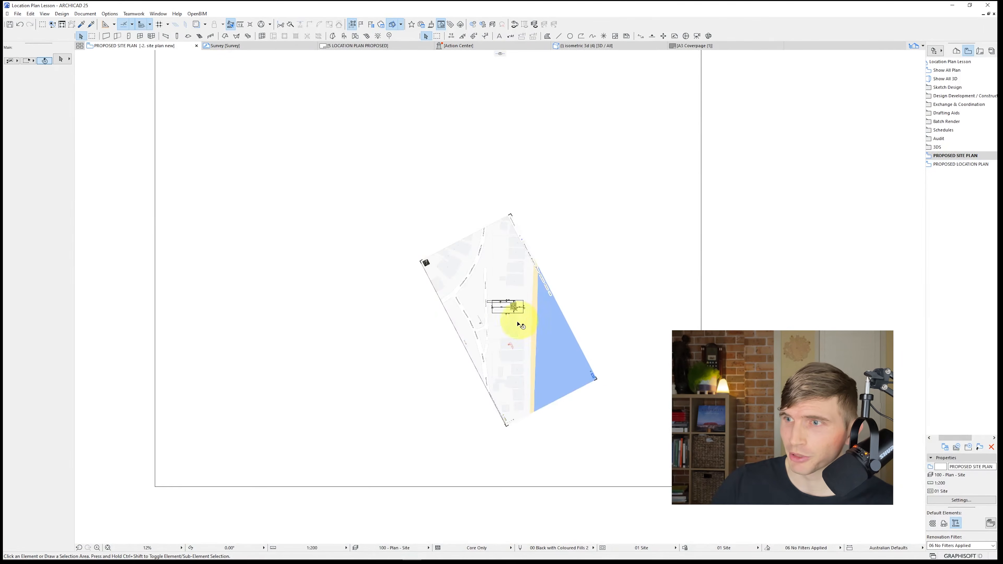
scroll(515, 312, up, 5)
scroll(520, 291, up, 2)
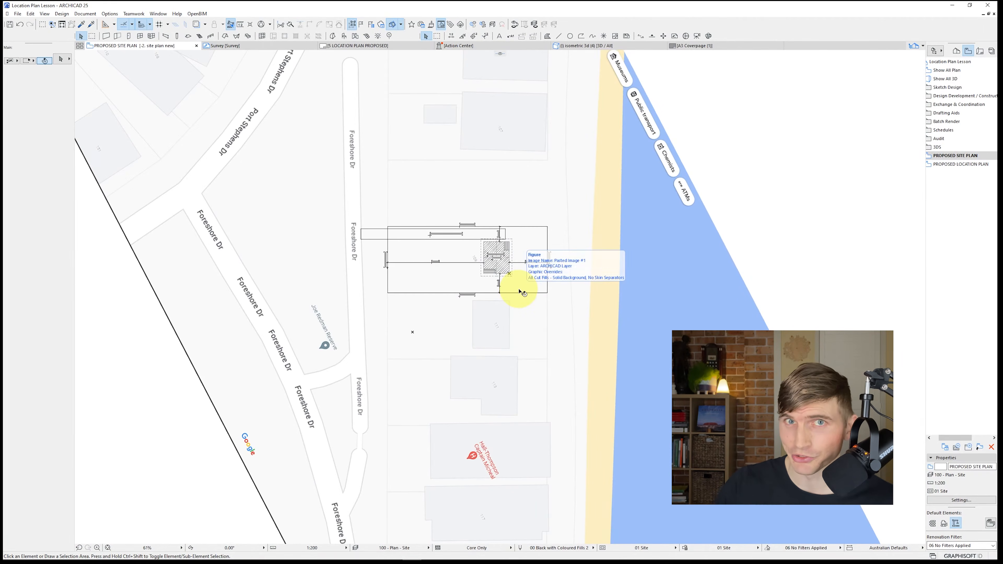
scroll(544, 297, up, 1)
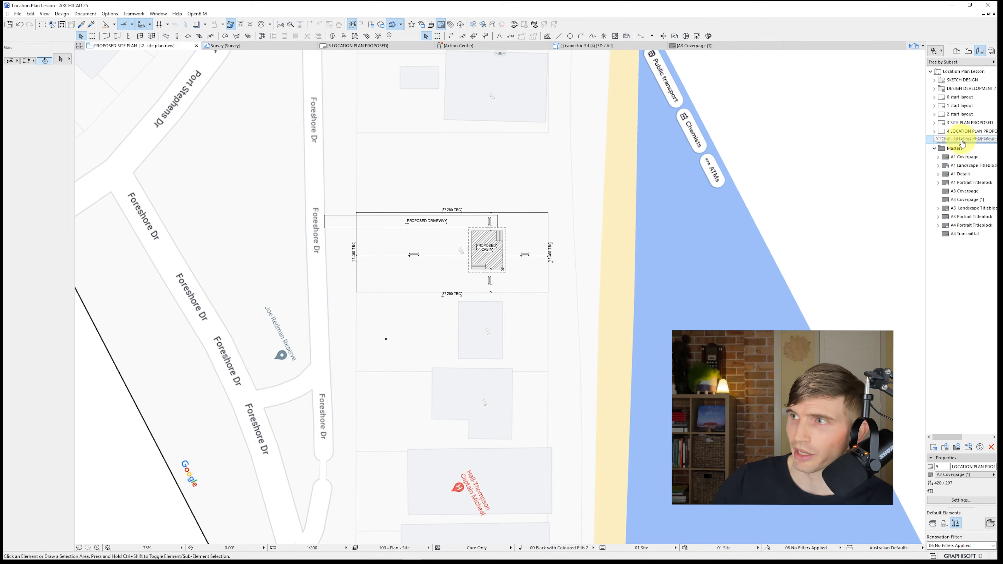
double_click(962, 139)
drag(549, 501, 541, 461)
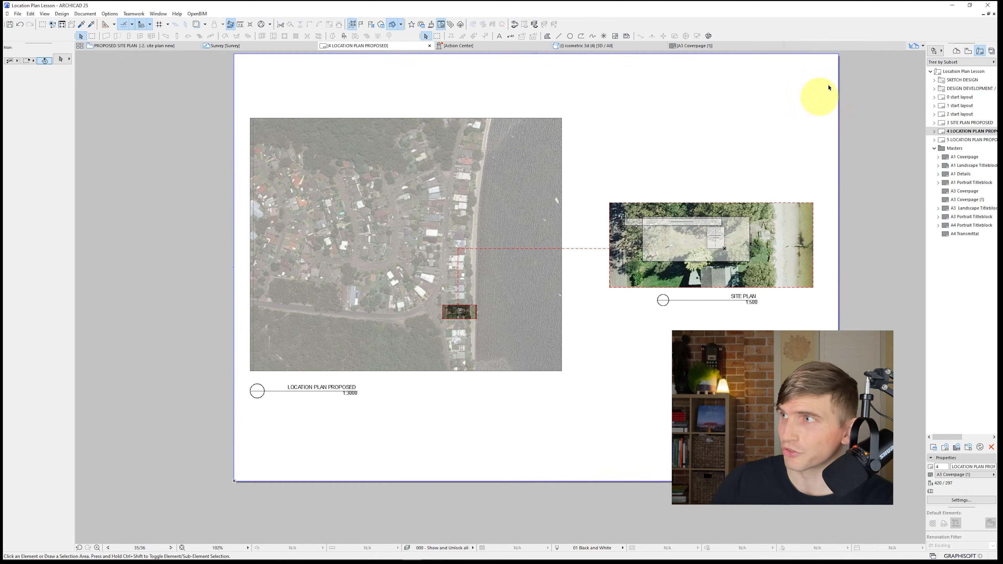
Step: Duplicate the PROPOSED SITE PLAN view and give the copy the ID 1:500
click(968, 51)
click(950, 155)
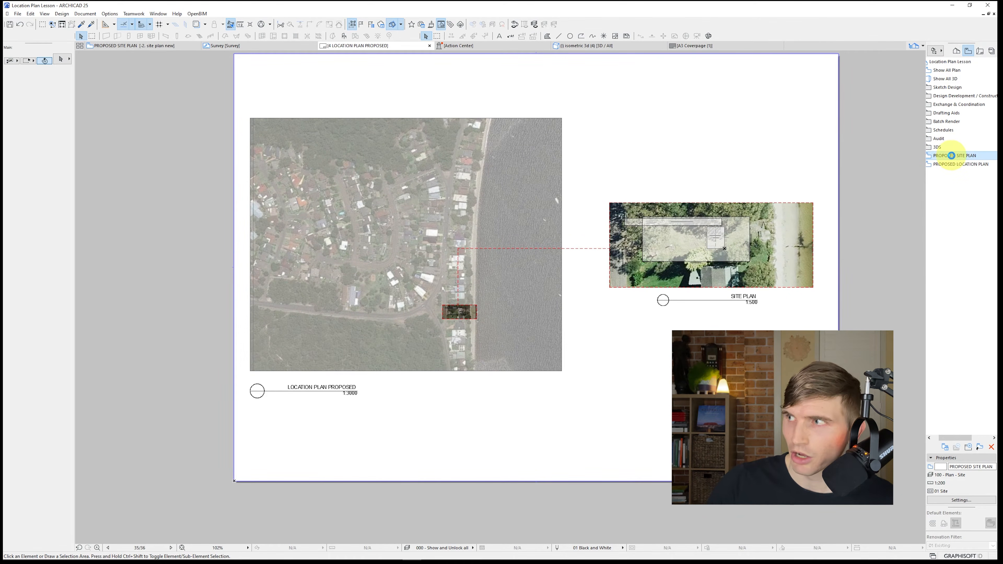
drag(955, 163, 956, 167)
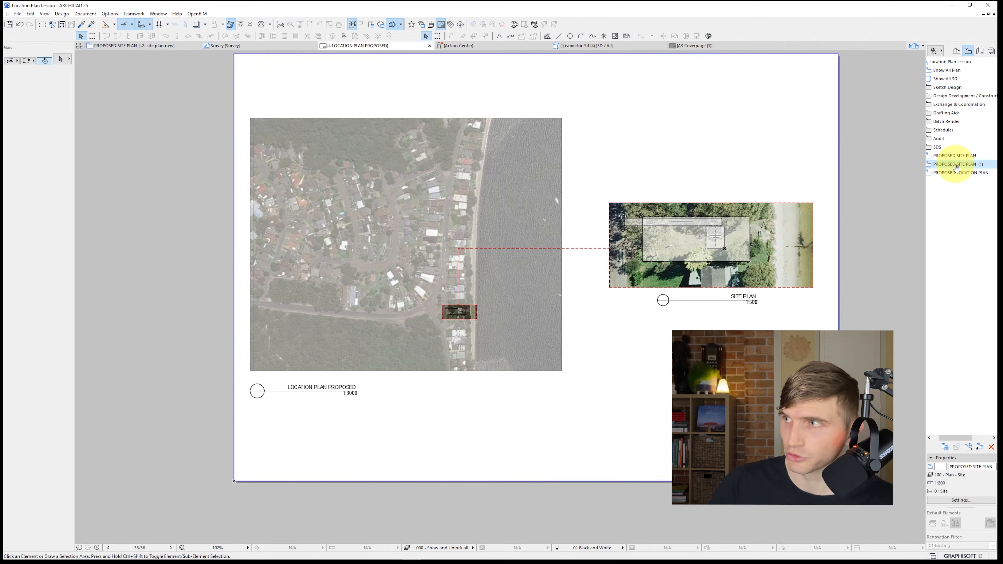
right_click(957, 168)
click(929, 197)
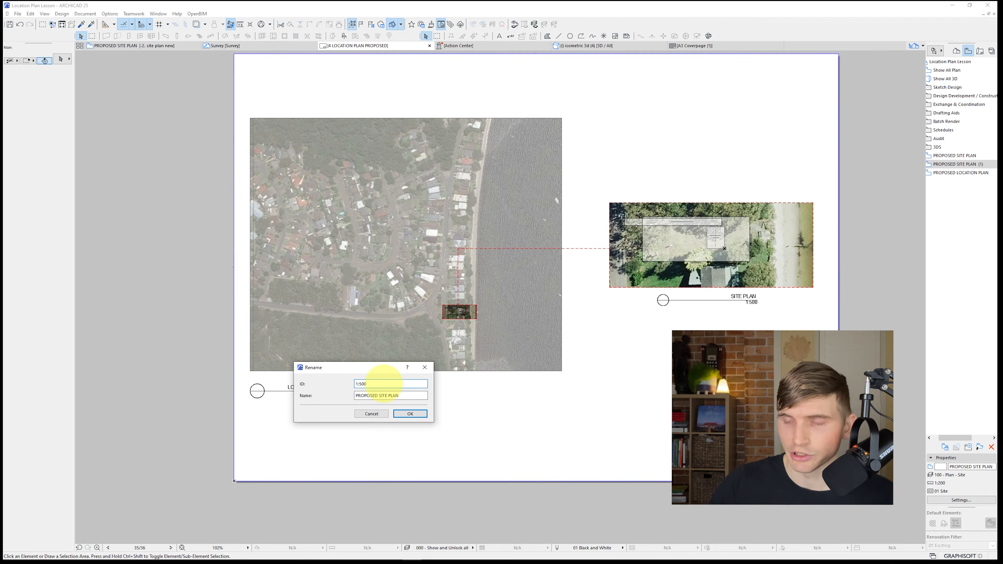
click(409, 416)
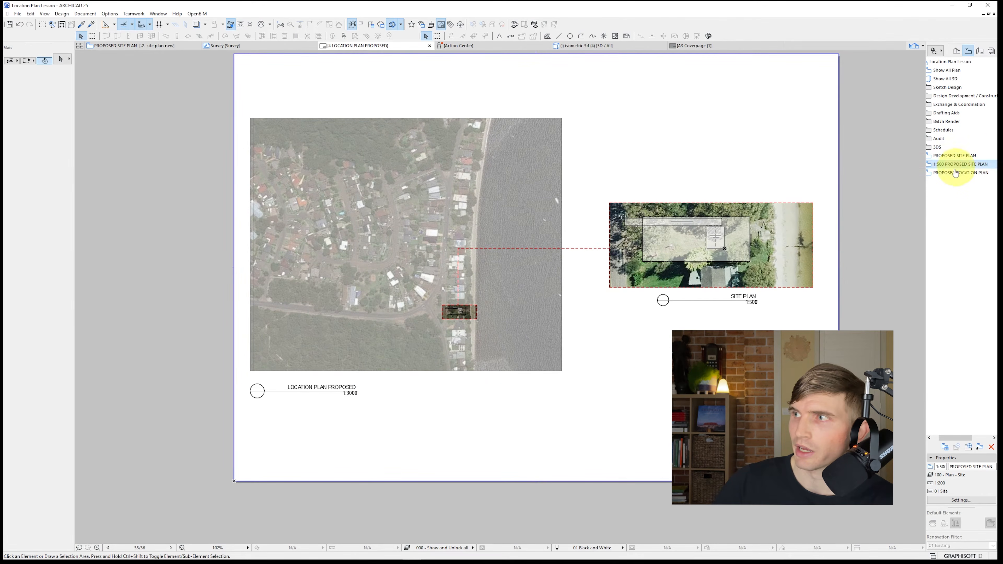
Step: Place the 1:500 PROPOSED SITE PLAN view as a drawing on the 5 LOCATION PLAN PROPOSED layout
double_click(951, 156)
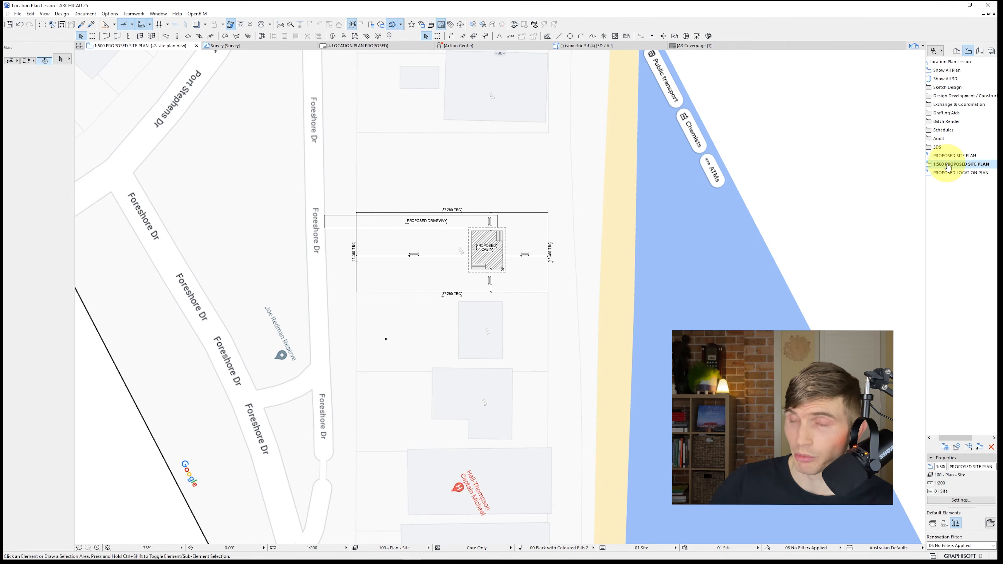
double_click(952, 166)
click(980, 51)
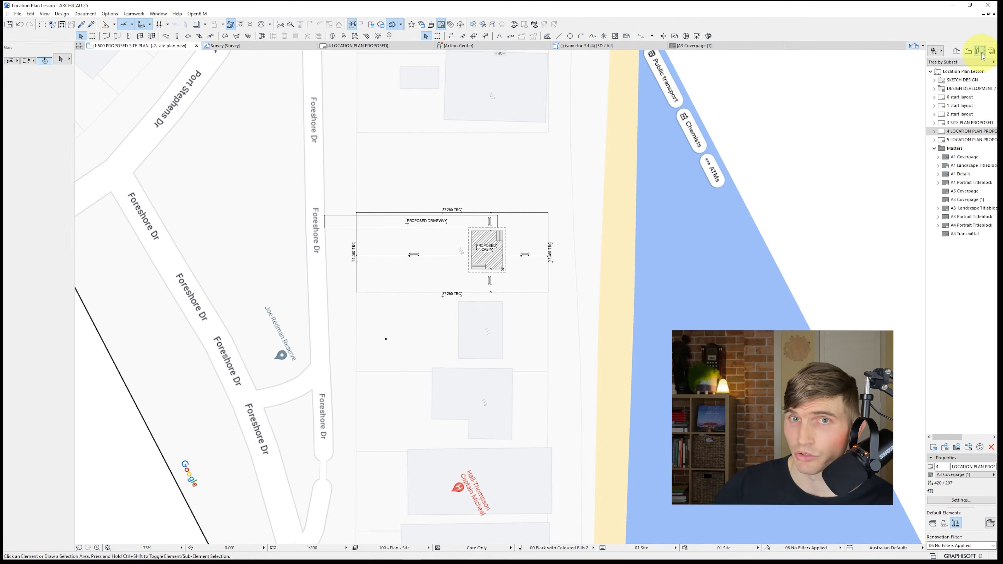
click(965, 131)
drag(965, 164, 702, 205)
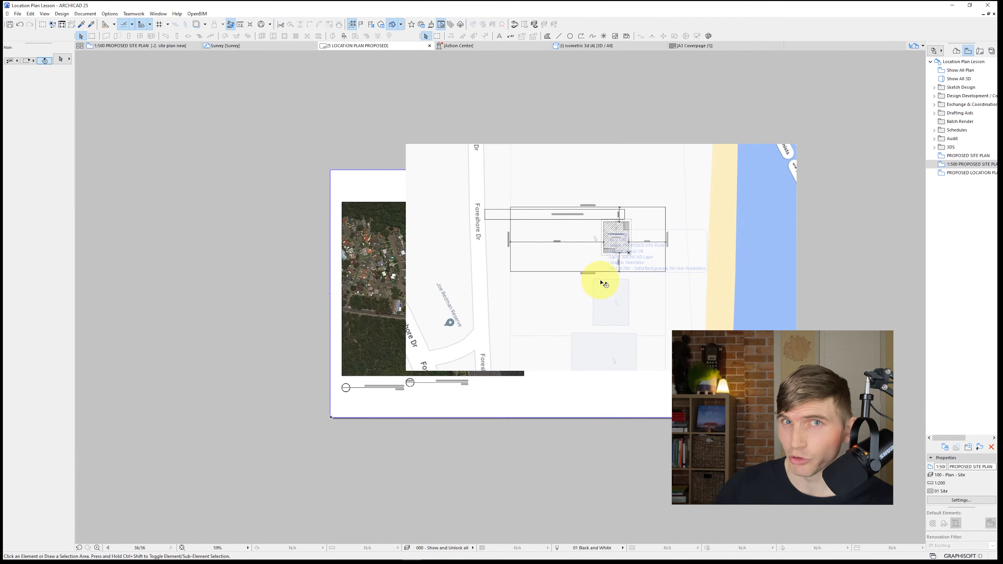
Step: Set the scale of the 1:500 PROPOSED SITE PLAN view to 1:500
click(601, 281)
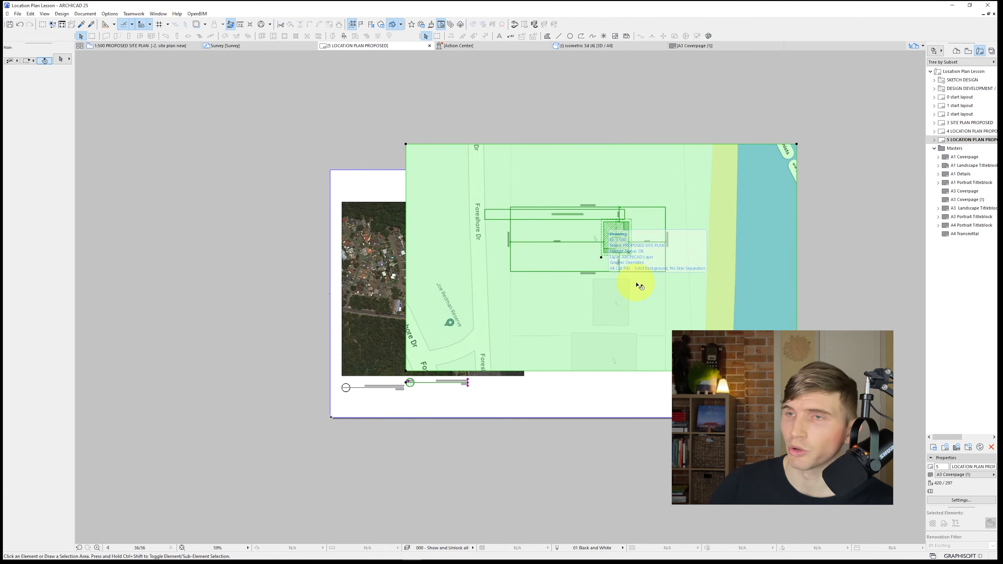
click(967, 51)
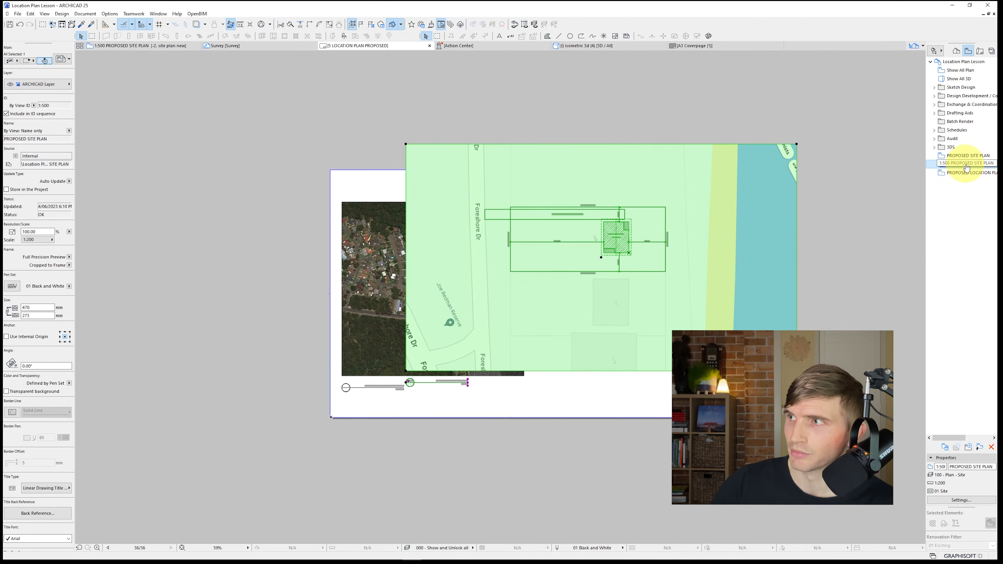
right_click(963, 163)
click(924, 288)
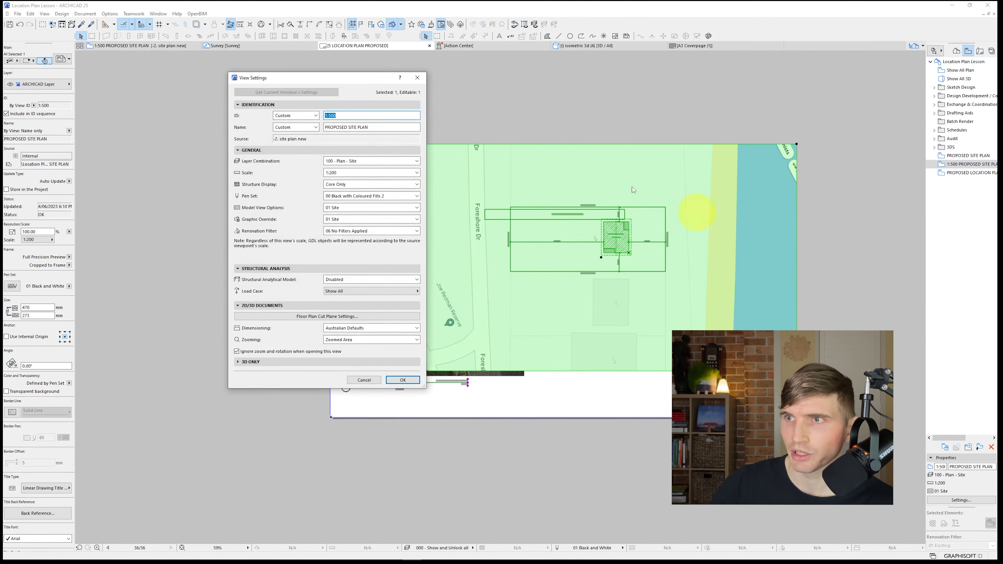
click(371, 173)
click(339, 241)
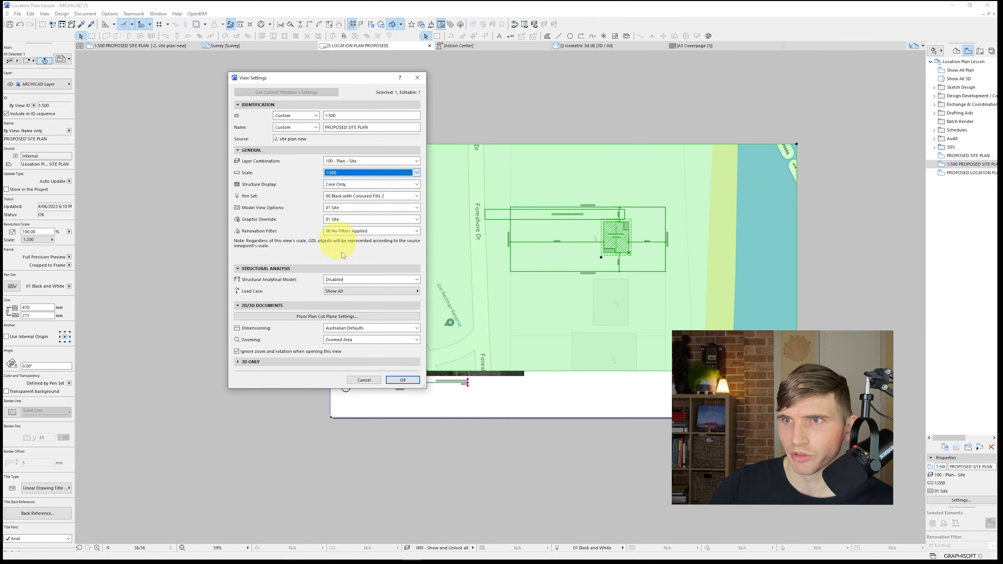
click(399, 379)
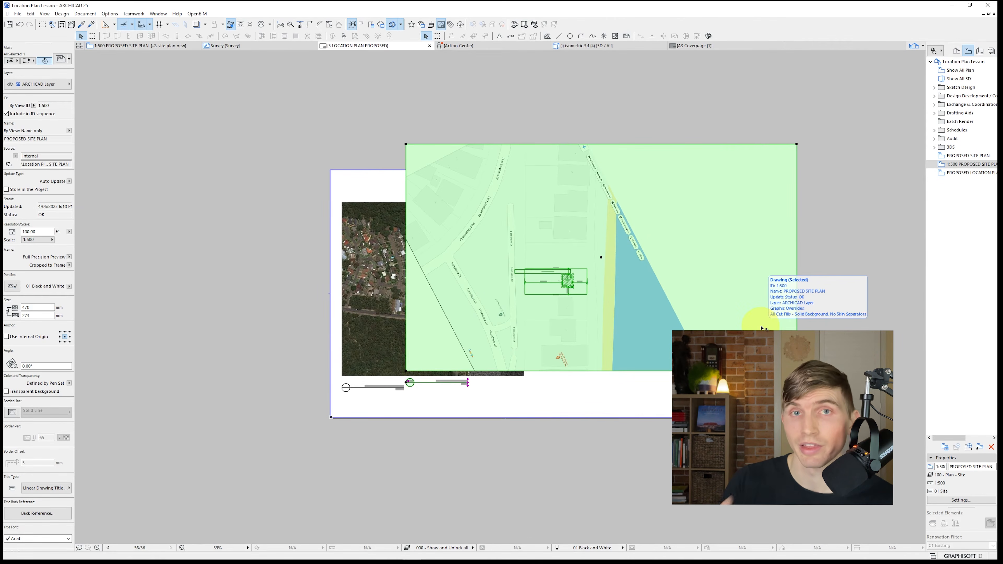
Step: Crop the site plan drawing's frame around the site to about 141 × 87 mm and move it onto the sheet's right half
click(797, 325)
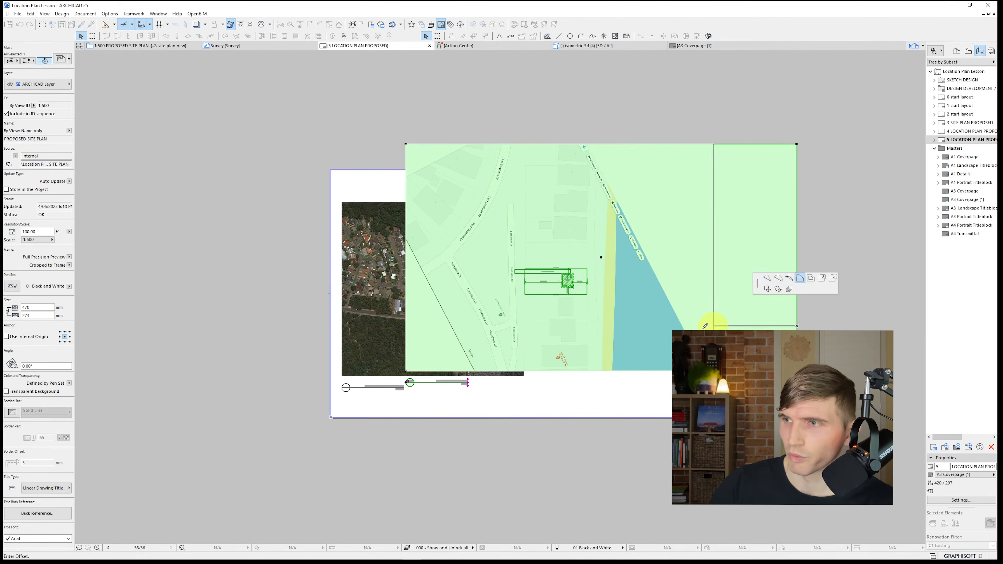
click(623, 319)
click(603, 145)
click(603, 254)
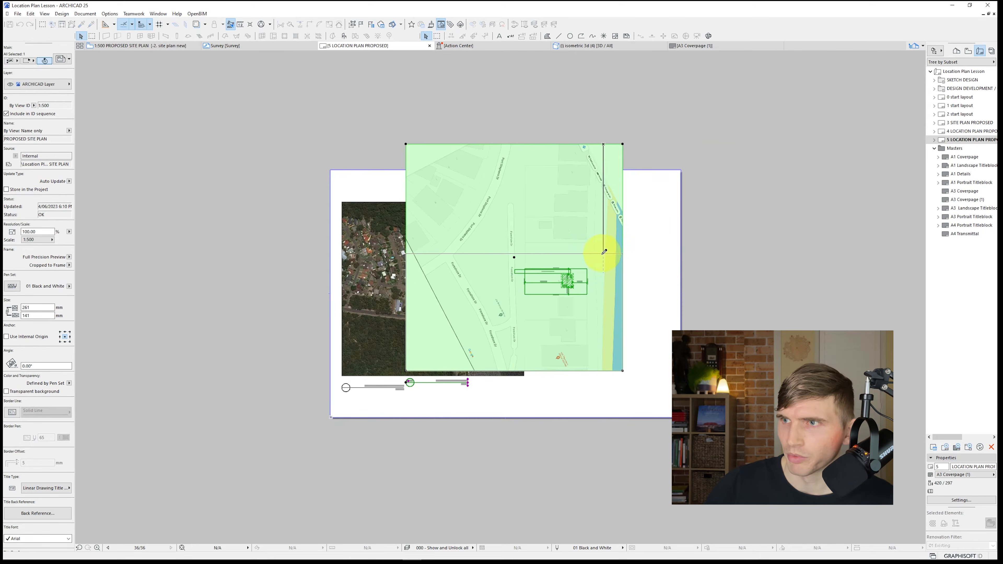
click(604, 371)
click(604, 326)
click(406, 291)
click(506, 291)
mouse_move(569, 292)
mouse_down()
mouse_move(594, 294)
mouse_move(594, 285)
mouse_move(577, 290)
mouse_up()
drag(577, 290, 576, 291)
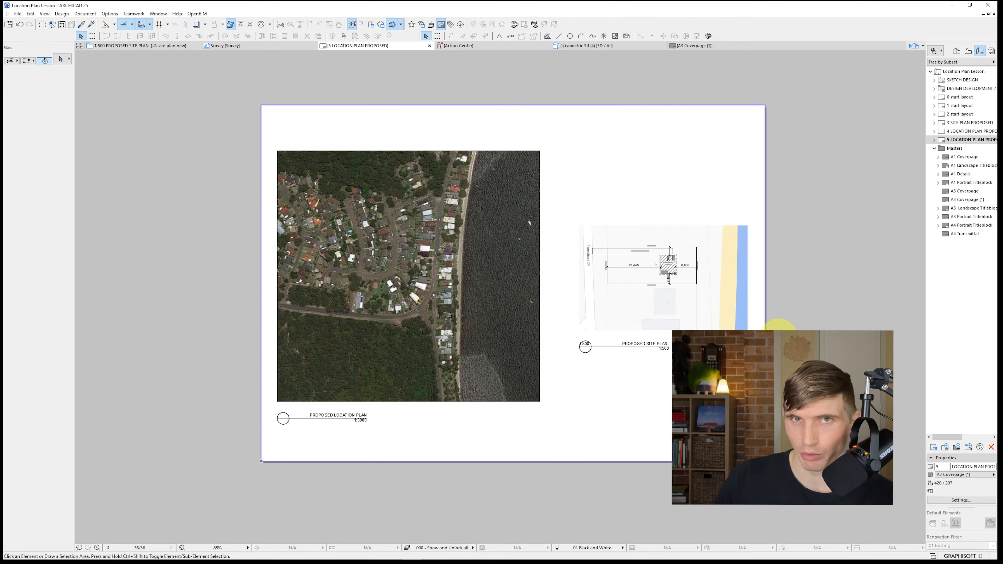
Step: Turn off the ID text in the drawing title of the PROPOSED SITE PLAN drawing
click(587, 345)
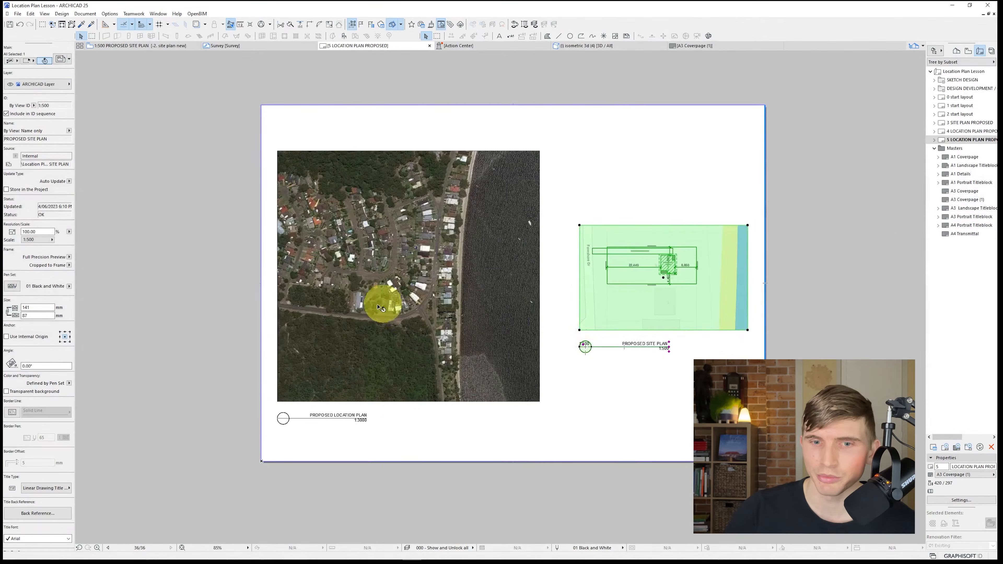
click(60, 60)
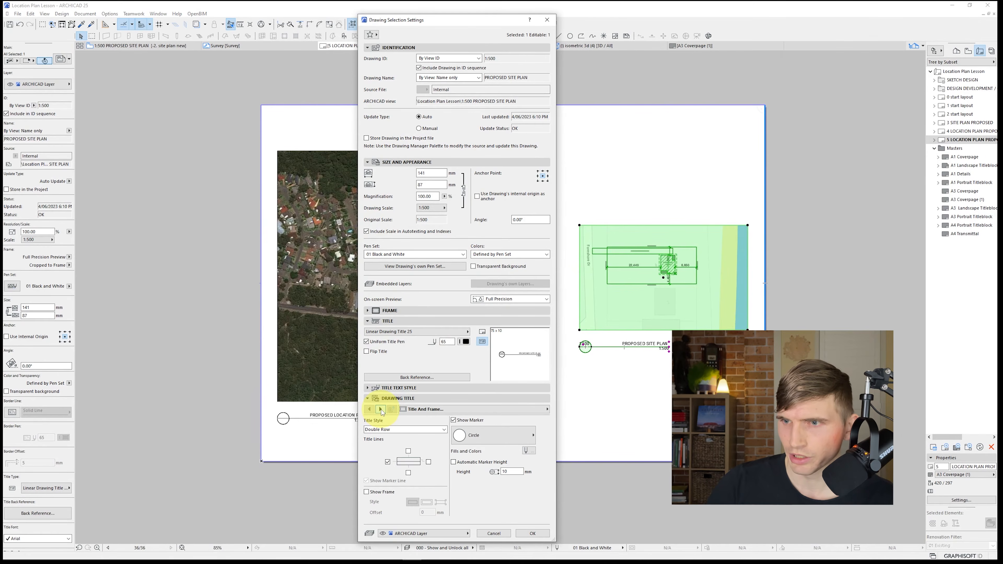
click(381, 410)
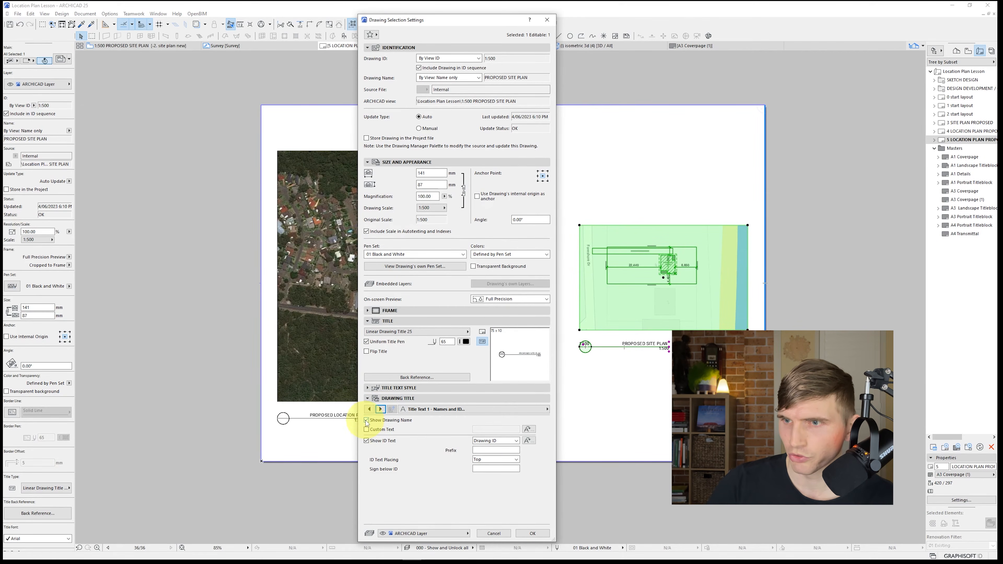
click(366, 441)
click(533, 533)
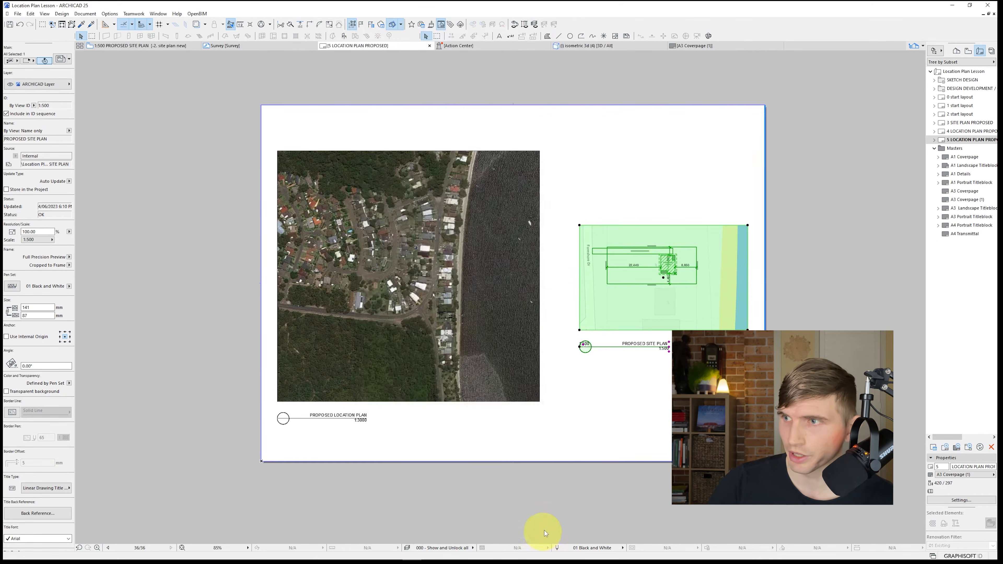
Step: Switch to Google Maps and capture a close-up satellite screenshot of the site with Snipping Tool
key(Escape)
scroll(433, 400, up, 2)
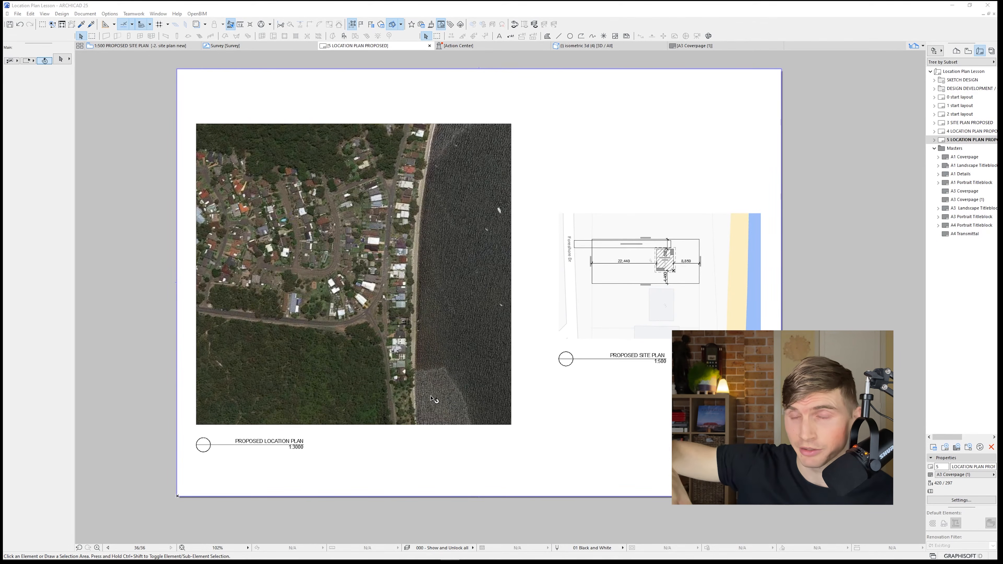
key(alt+Tab)
scroll(487, 308, up, 4)
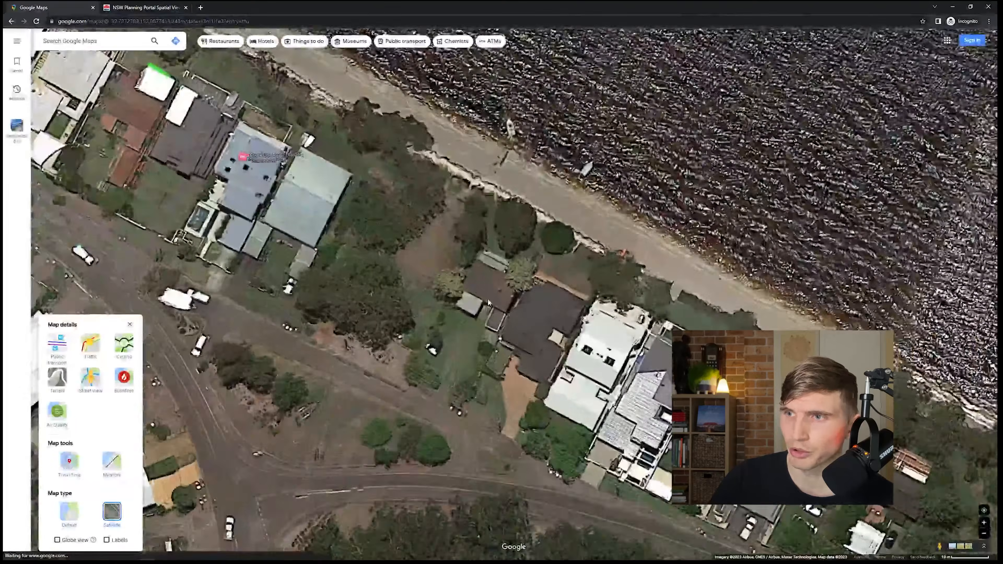
scroll(491, 331, up, 1)
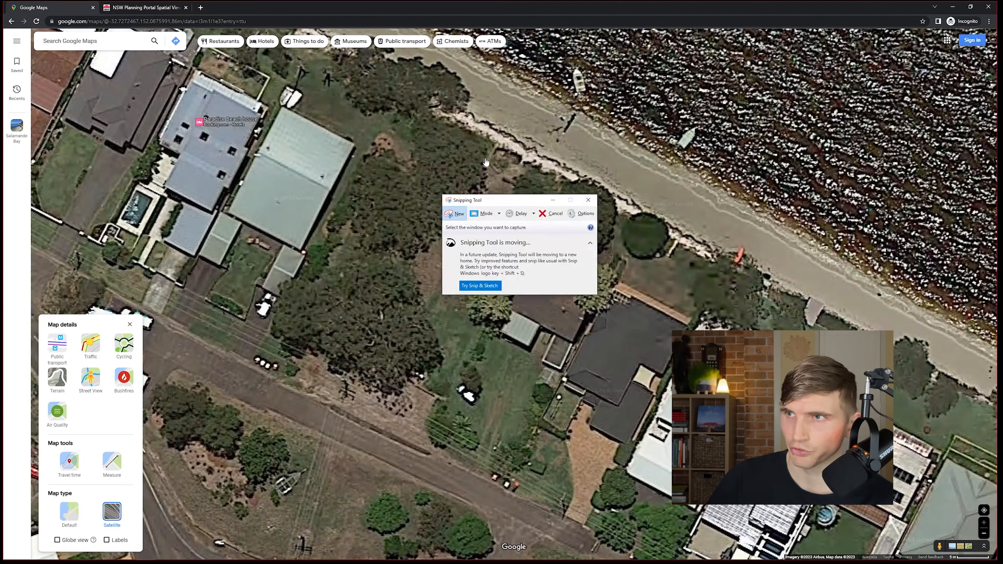
click(463, 429)
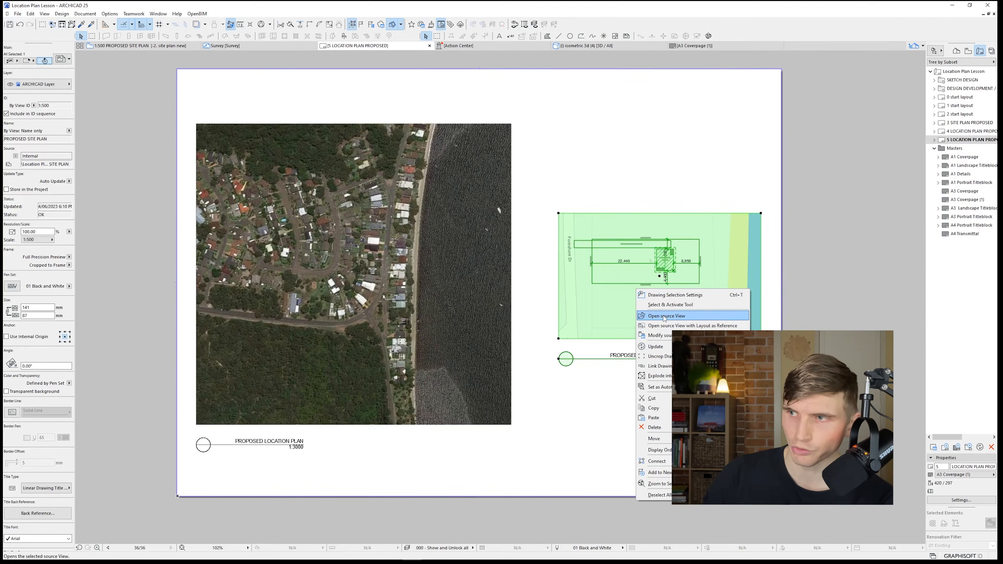
Step: Switch to Archicad, open the source view of the 1:500 PROPOSED SITE PLAN drawing and paste the satellite screenshot there
click(664, 316)
key(ctrl+v)
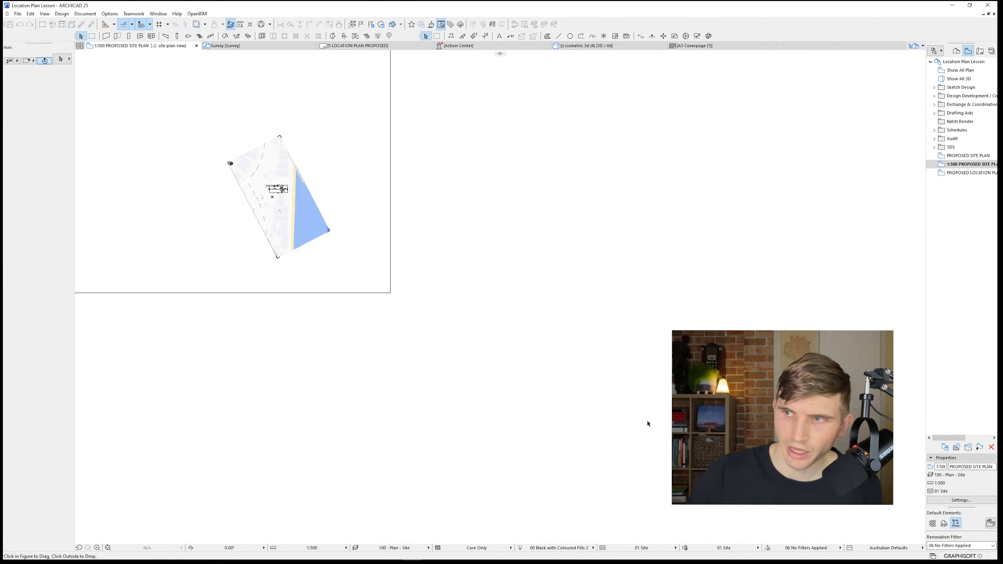
click(614, 426)
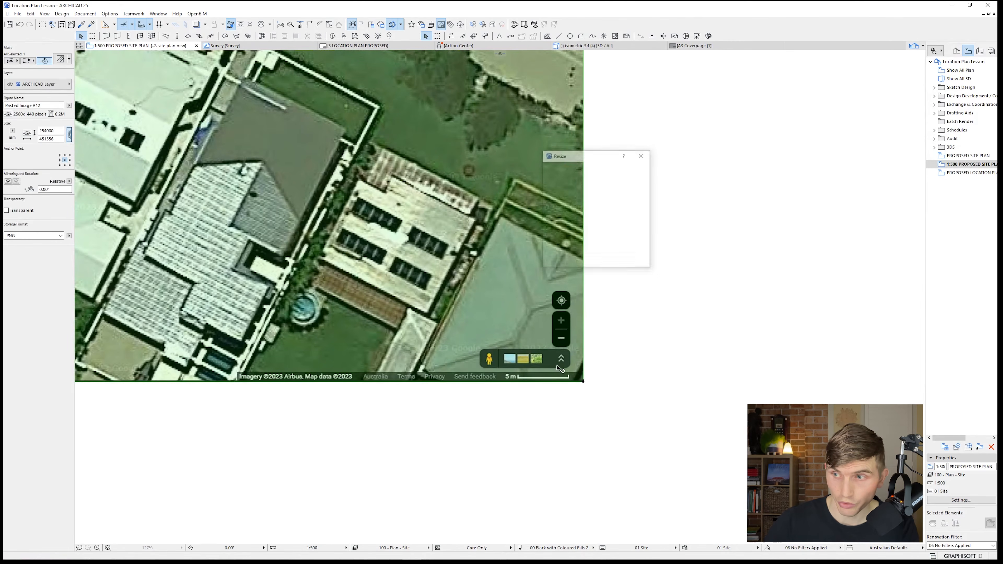
Step: Resize the pasted satellite image graphically to true size using its 5 m scale bar as the reference length
key(ctrl+k)
scroll(561, 385, up, 5)
click(534, 377)
click(607, 378)
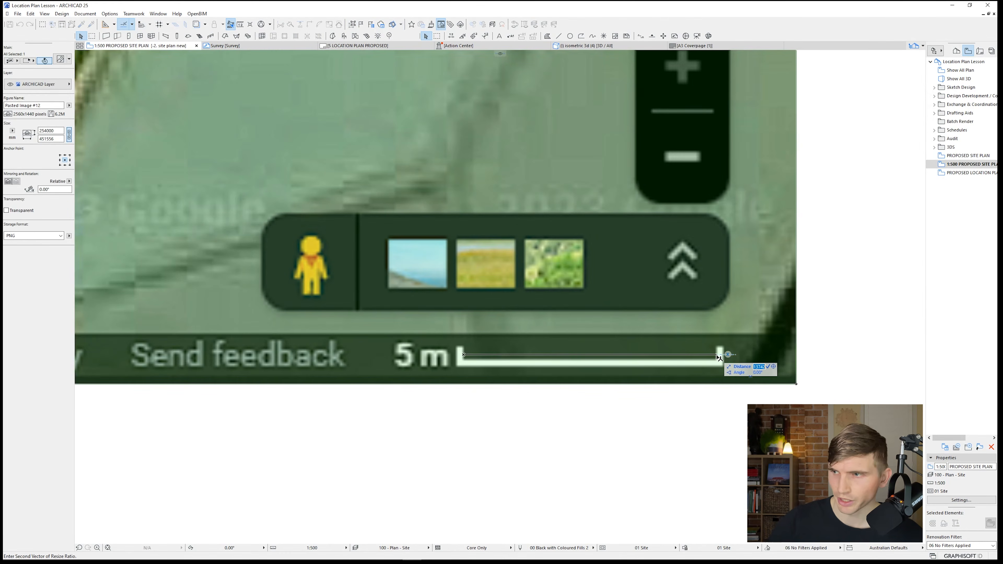
Step: Paste the matching street-map screenshot, resize it to 92418 × 164299 and align it directly below the satellite image
scroll(462, 354, down, 5)
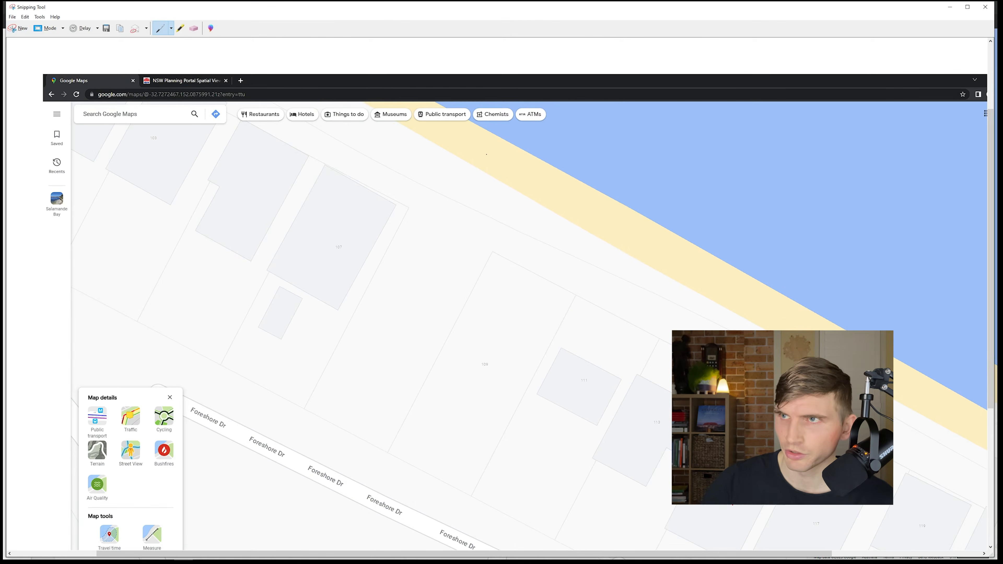
key(ctrl+v)
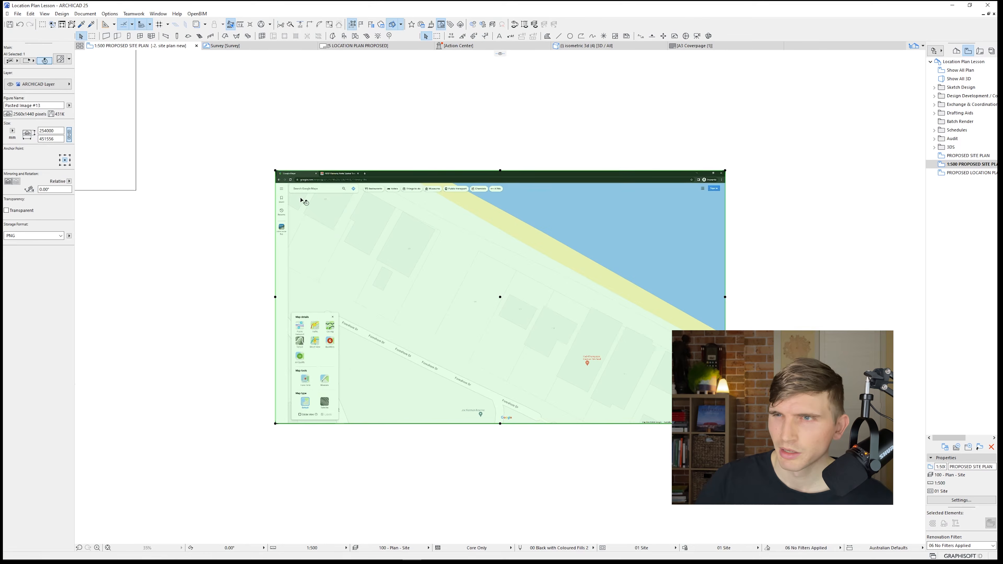
drag(302, 201, 420, 335)
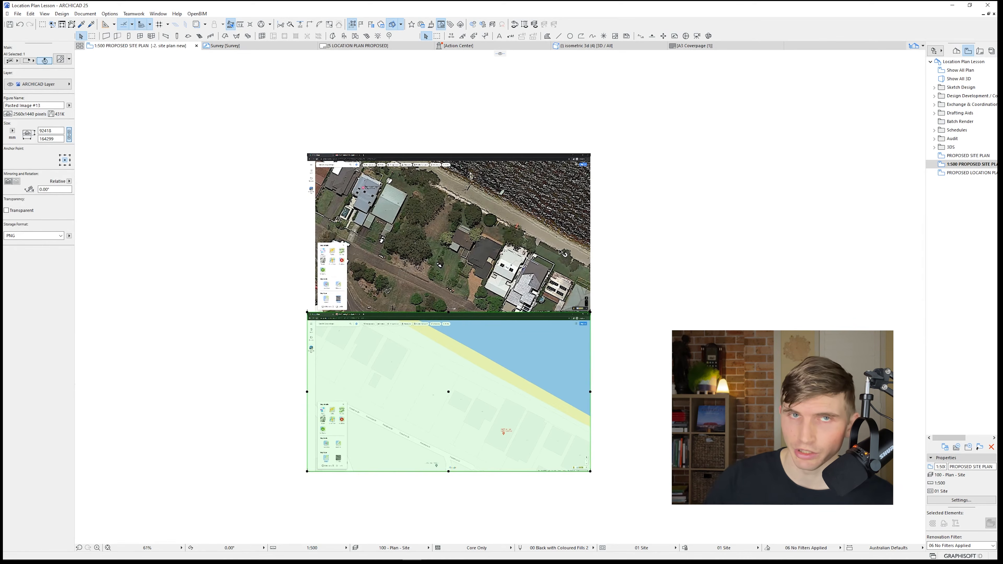
Step: Select both the satellite and street-map images and move them so the lot's street corner meets the drawn site boundary corner
shift+click(560, 205)
key(ctrl+d)
click(429, 427)
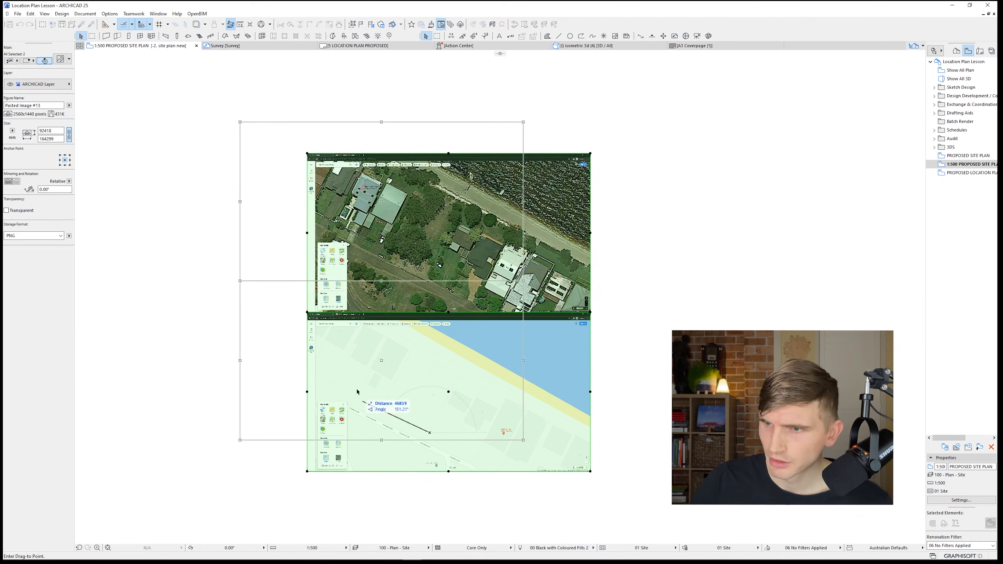
scroll(355, 393, down, 4)
middle_drag(358, 392, 614, 458)
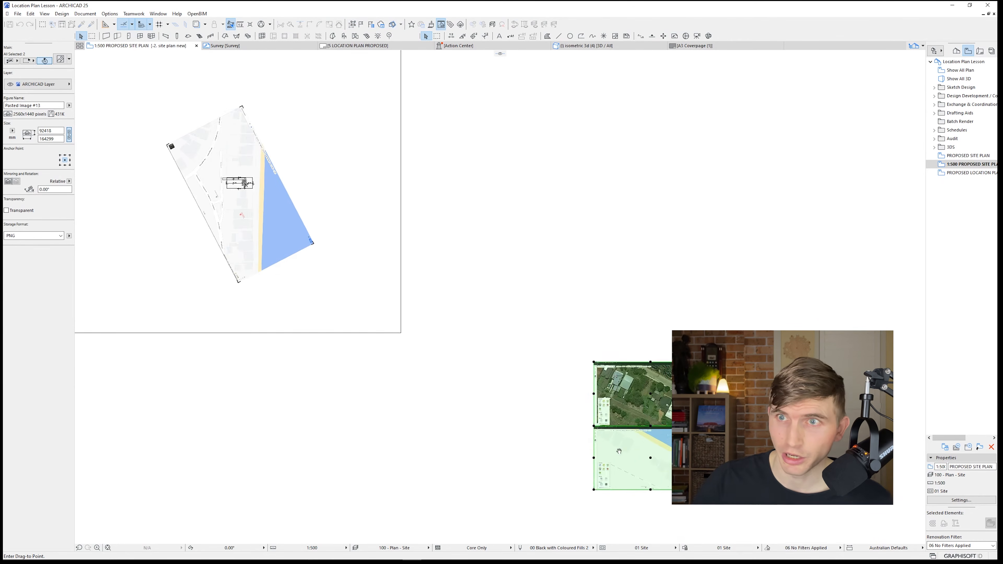
scroll(225, 174, up, 9)
click(284, 375)
scroll(283, 376, up, 5)
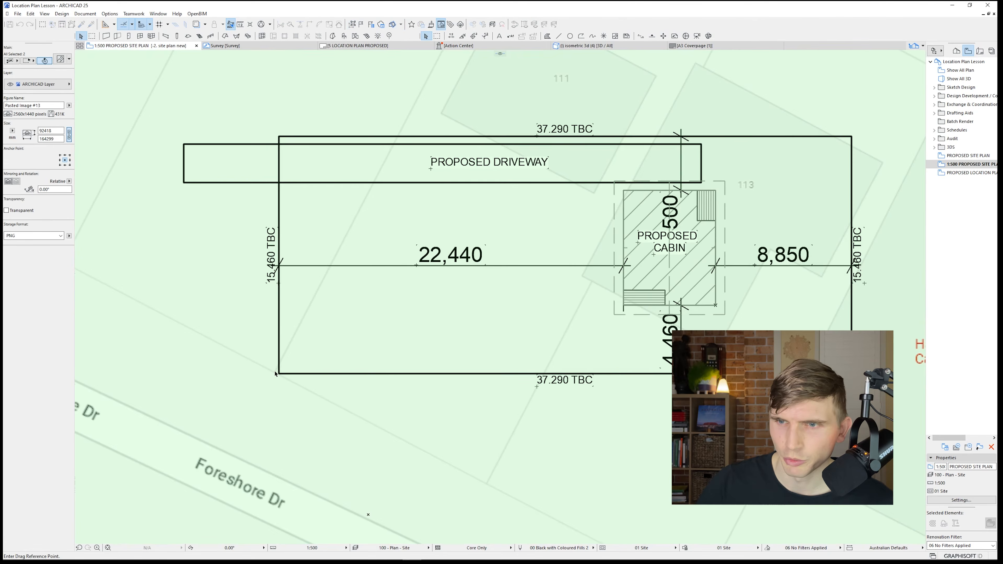
click(278, 374)
Step: Rotate both images about the site boundary's corner to about 297.6° so the mapped lot lines up with the drawn boundary
key(ctrl+e)
click(279, 373)
middle_drag(407, 189, 338, 339)
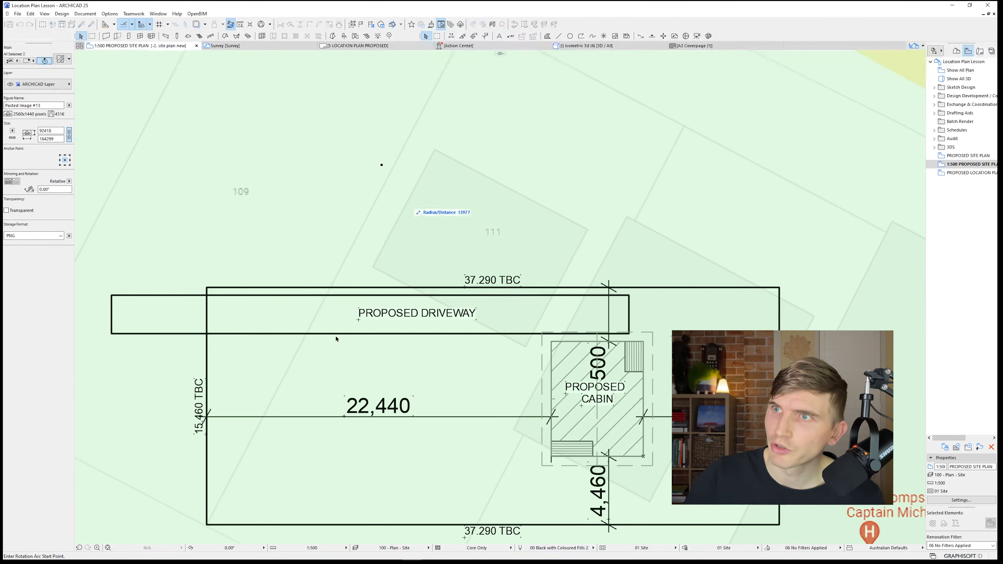
scroll(523, 103, down, 1)
middle_drag(526, 103, 445, 143)
click(654, 499)
scroll(311, 502, down, 1)
middle_drag(311, 502, 379, 336)
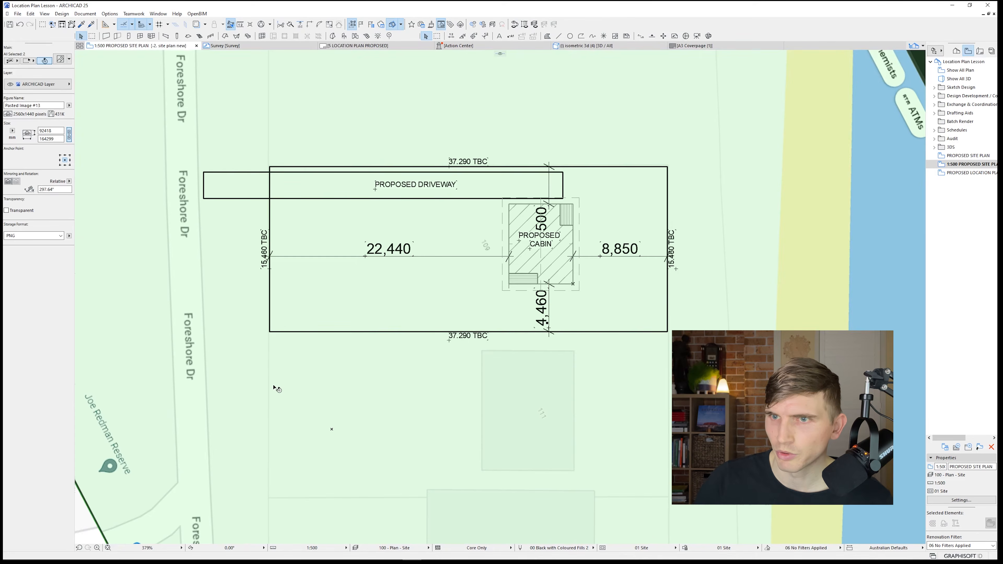
Step: Shift the aligned images sideways so the satellite image lies over the site in the map image's former position
scroll(369, 234, down, 5)
key(ctrl+d)
click(737, 270)
click(567, 359)
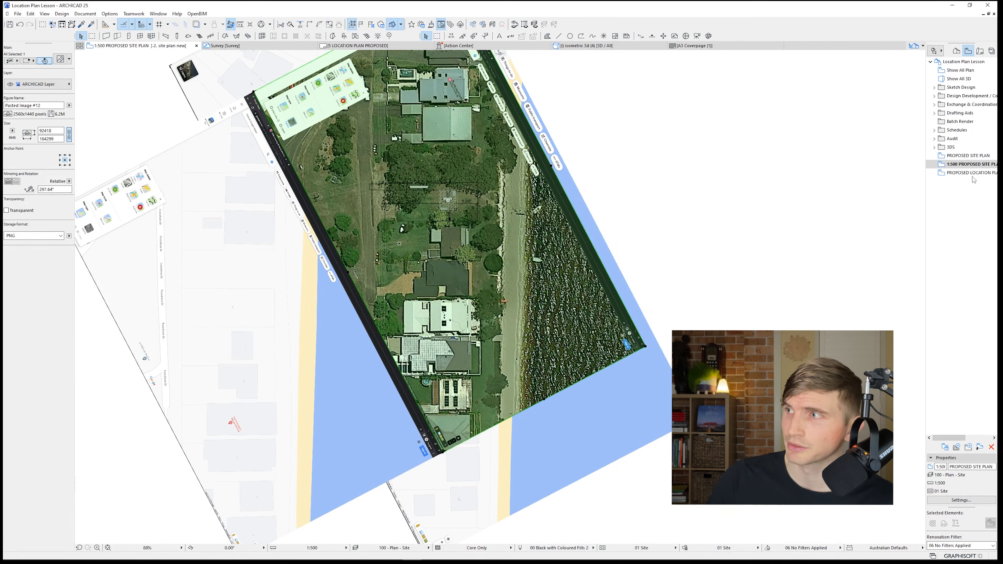
double_click(971, 173)
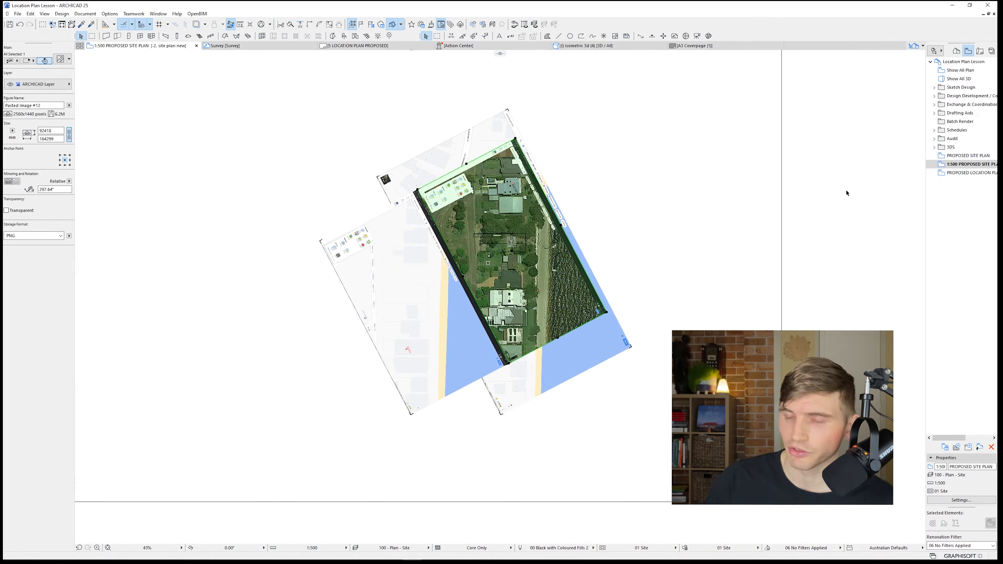
Step: Create a layer named PROPSOED SITE PLAN 1:500 that is visible in the PROPOSED SITE PLAN 1:500 layer combination
key(ctrl+l)
click(531, 131)
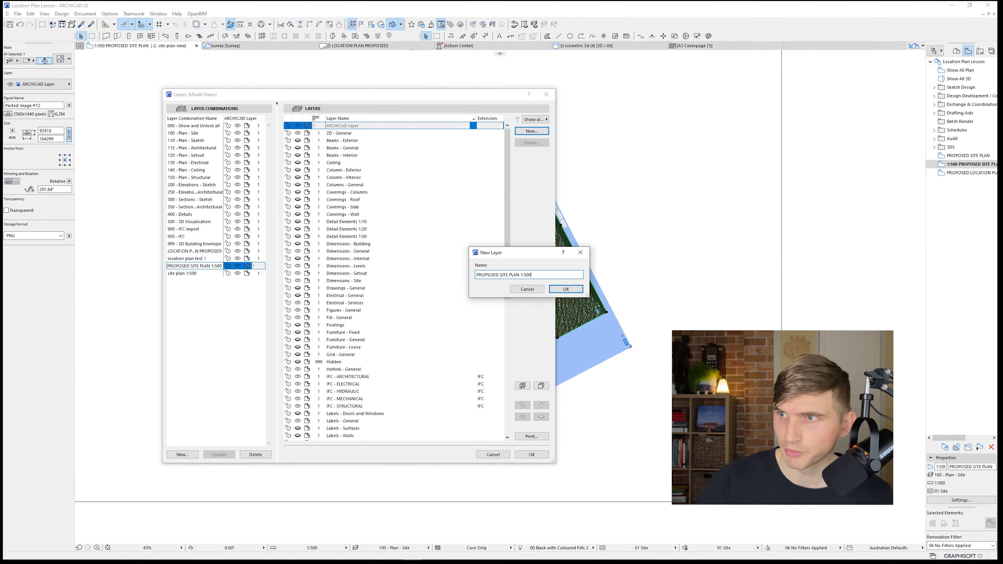
click(564, 289)
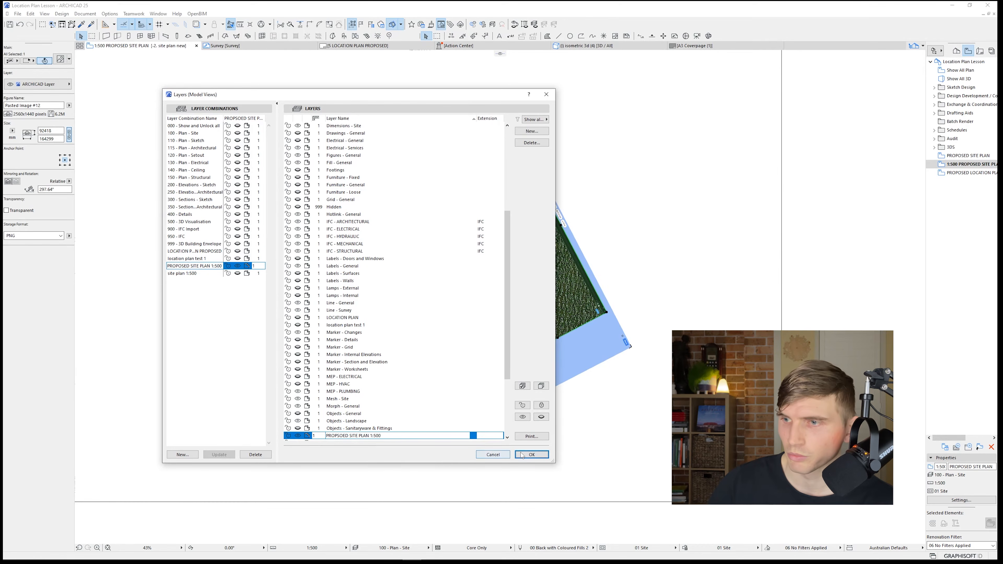
click(531, 454)
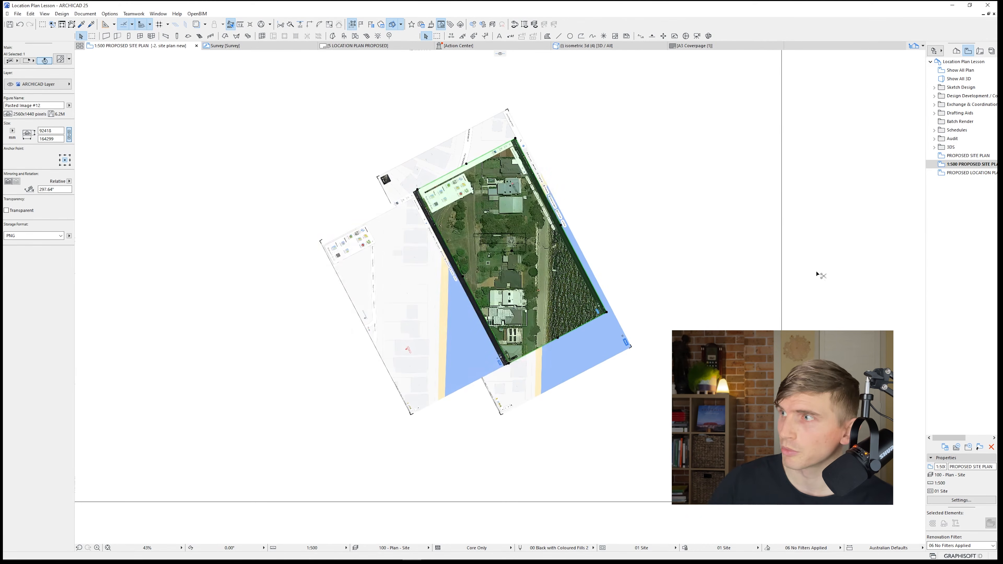
Step: Set the 1:500 PROPOSED SITE PLAN view's layer combination to PROPOSED SITE PLAN 1:500
right_click(963, 164)
click(916, 290)
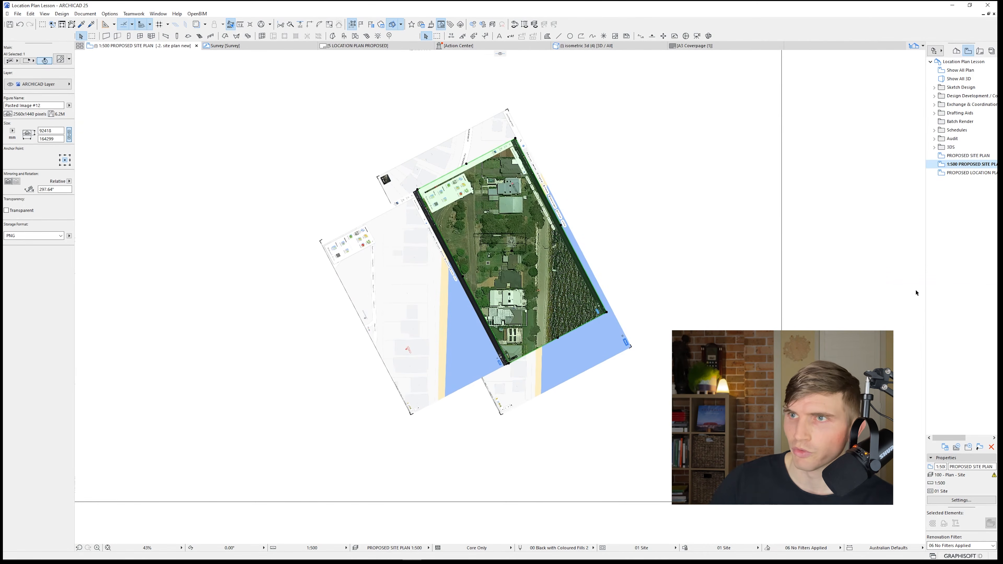
click(385, 160)
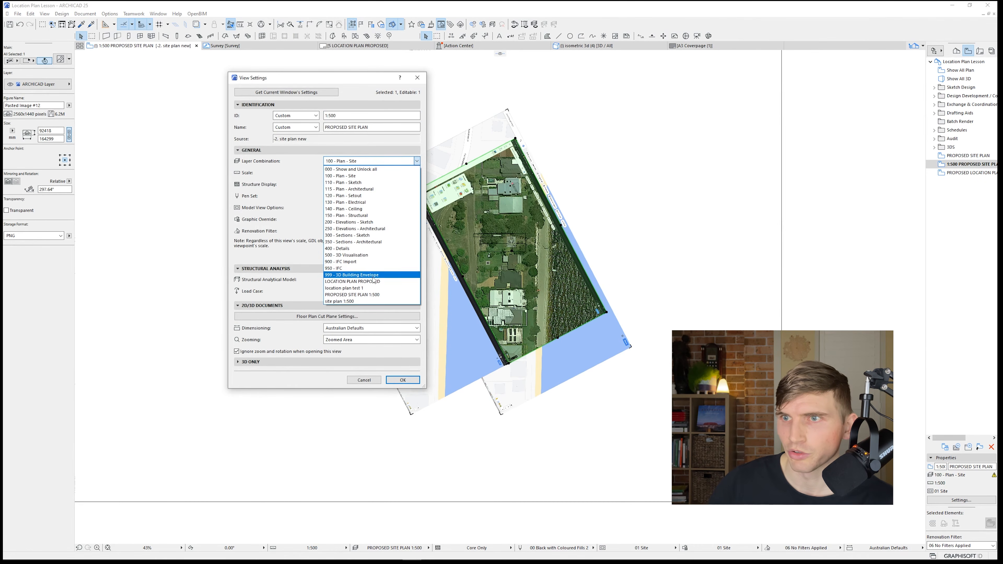
click(373, 294)
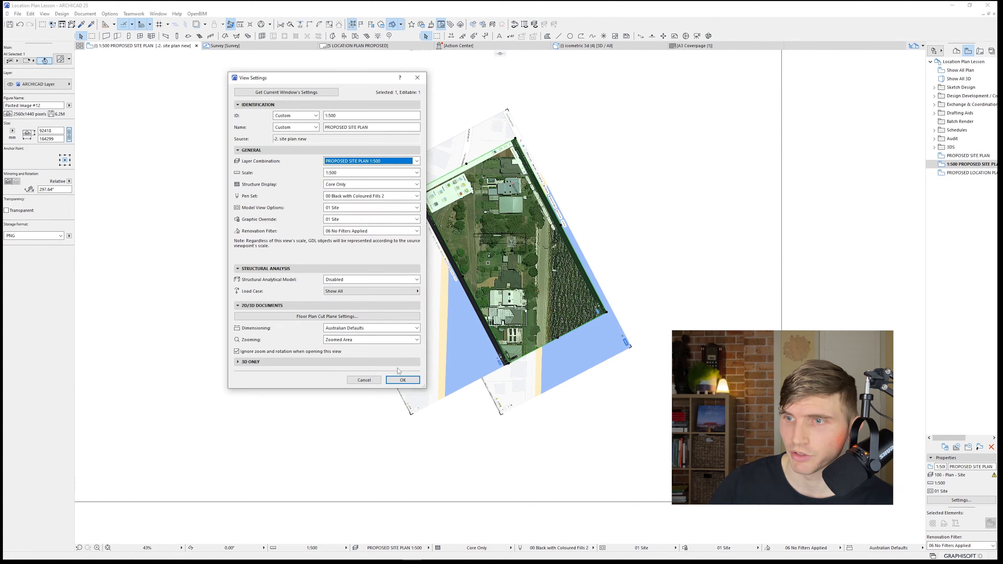
click(403, 380)
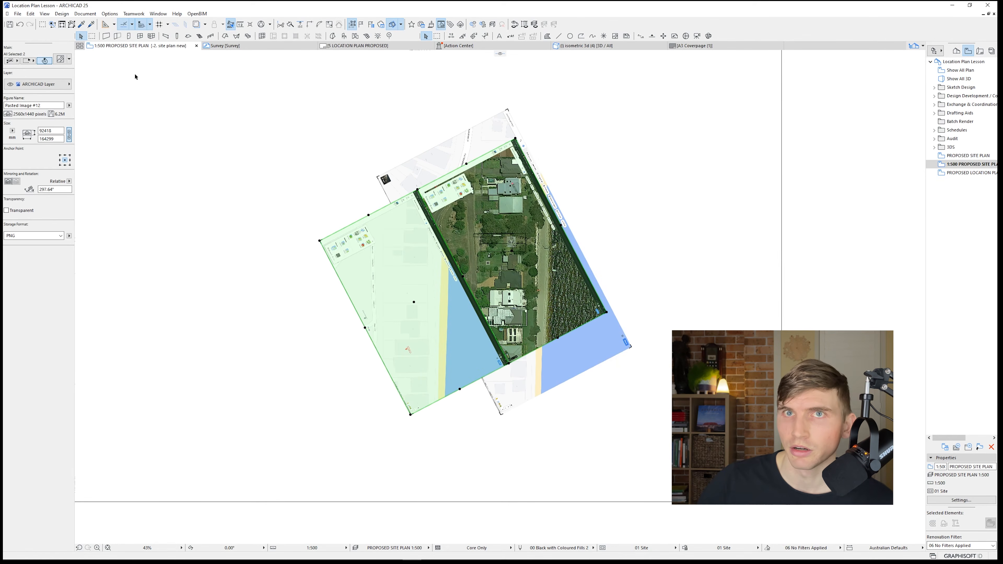
Step: Assign both pasted images to the PROPSOED SITE PLAN 1:500 layer and check the layer setup in both site plan views
click(50, 86)
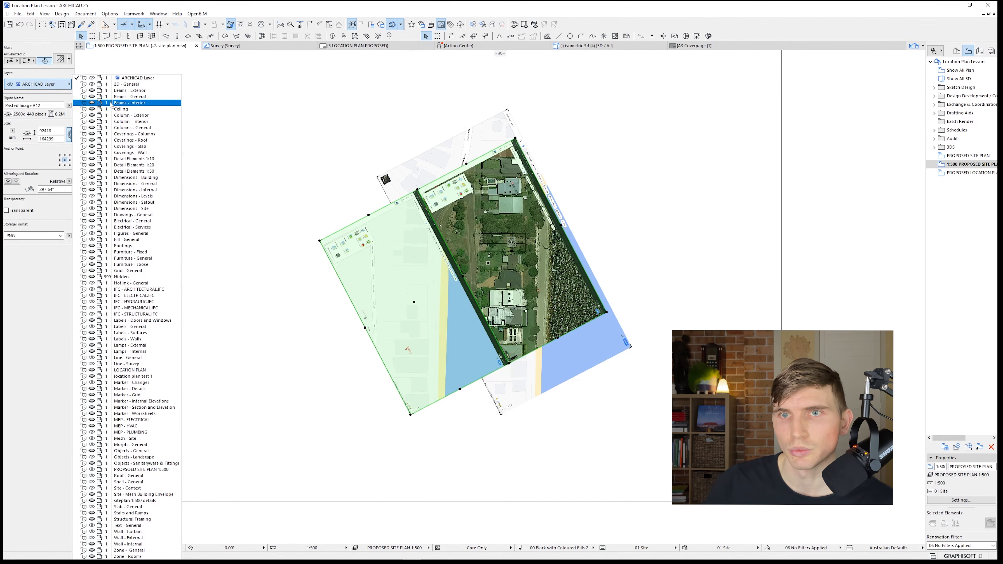
key(Return)
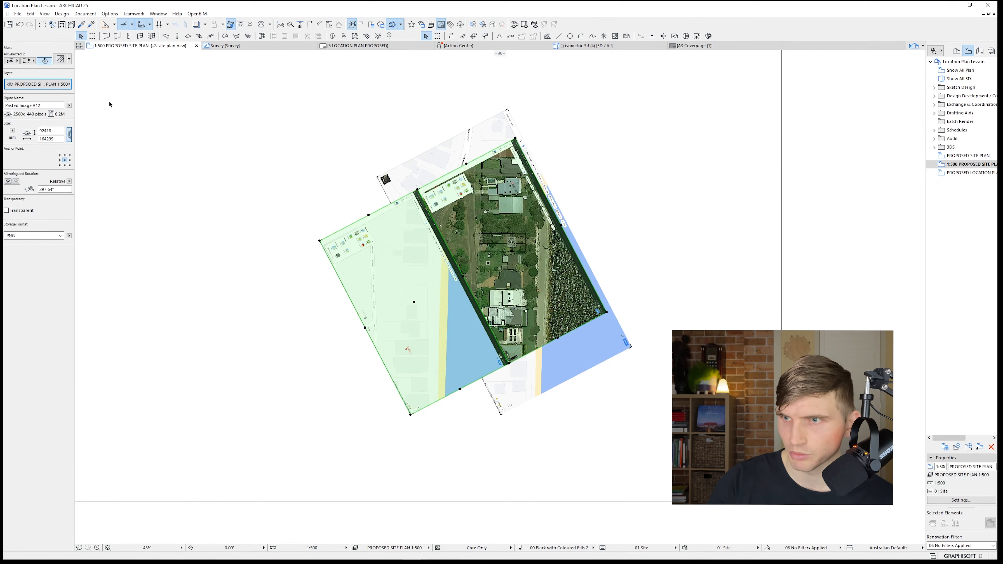
double_click(960, 157)
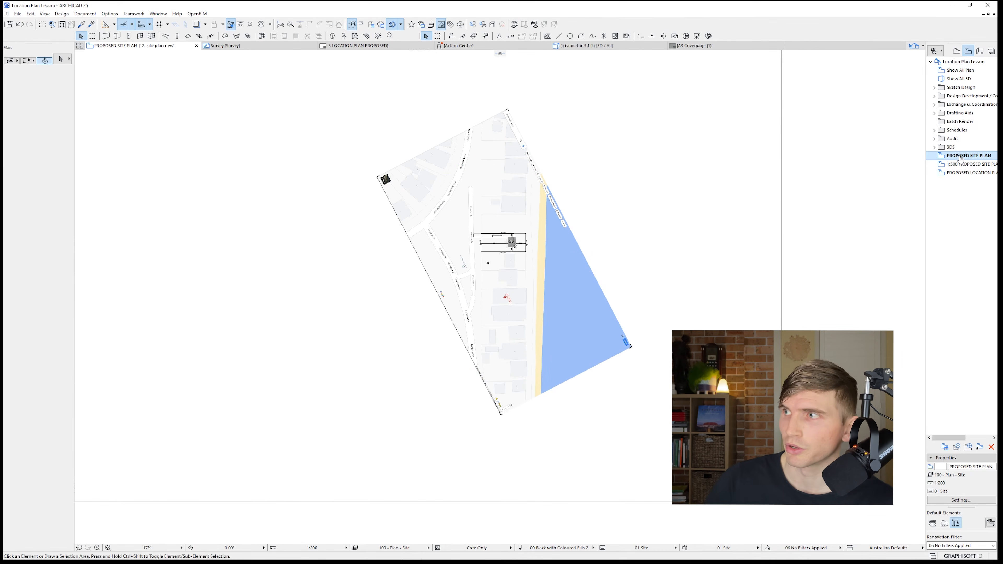
double_click(964, 164)
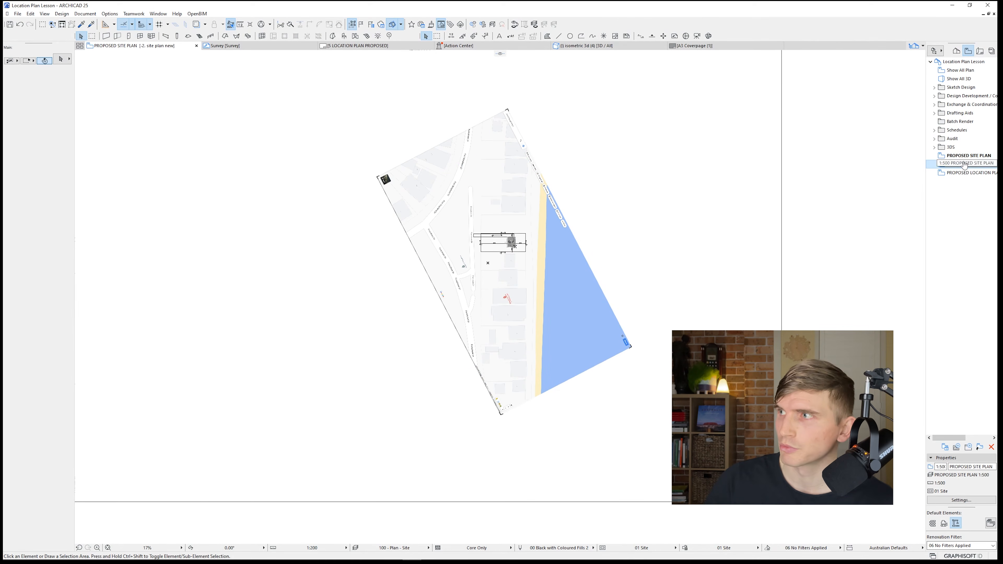
right_click(964, 166)
click(920, 277)
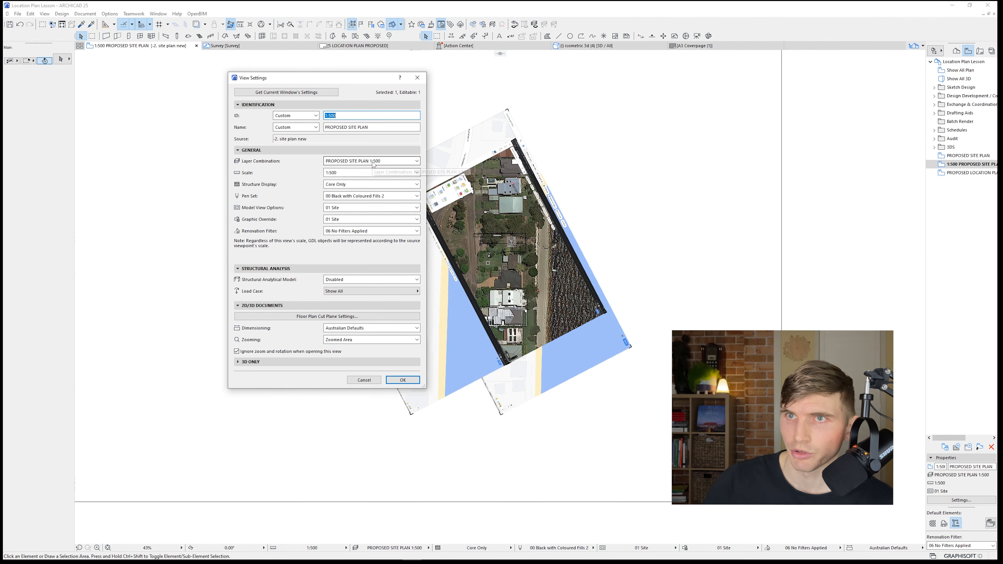
click(403, 382)
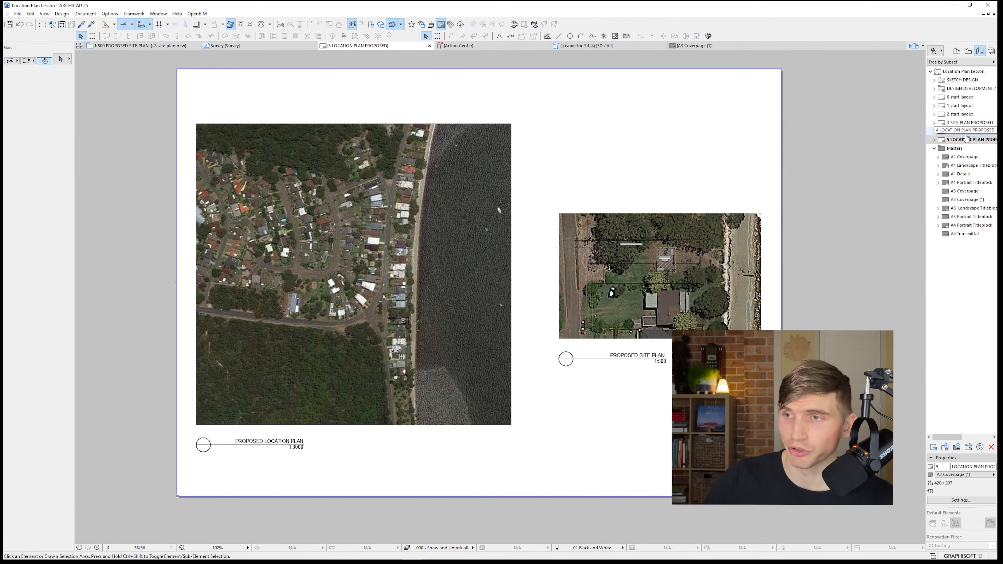
Step: On the location plan layout, copy the site plan drawing onto the aerial location plan, aligning its boundary corner with the site
click(613, 293)
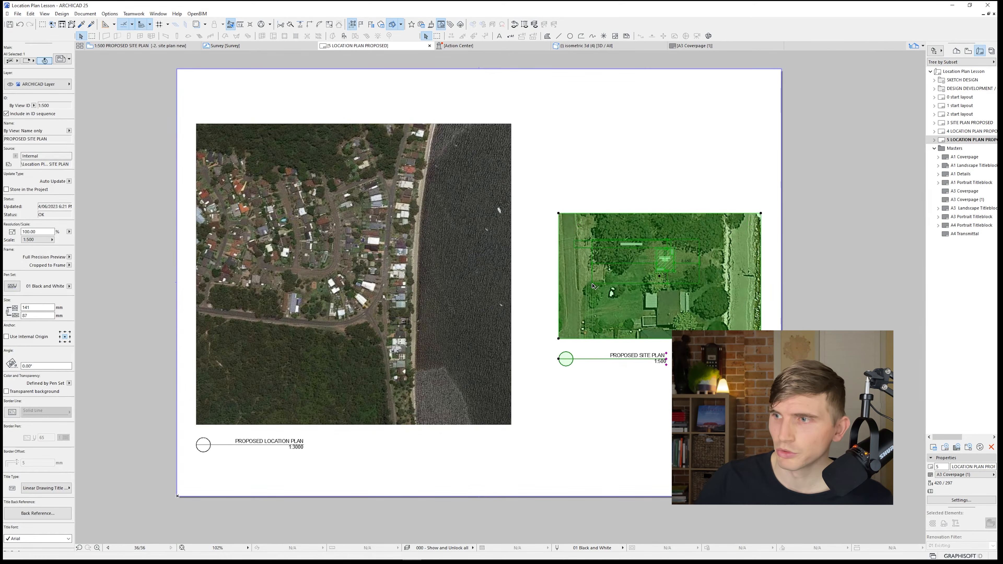
mouse_move(592, 283)
mouse_down()
mouse_move(459, 309)
mouse_move(379, 311)
mouse_up()
scroll(380, 310, up, 8)
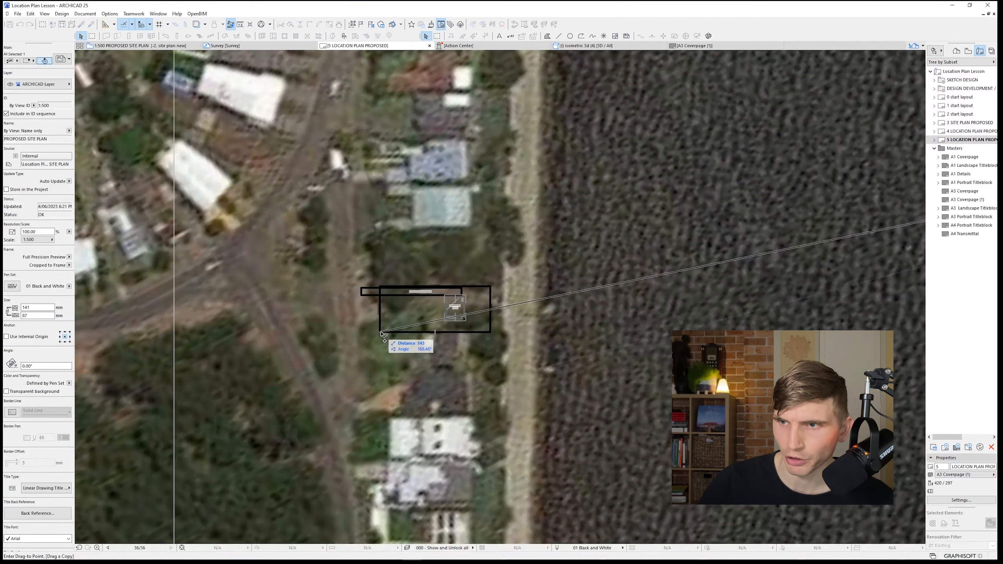
click(381, 333)
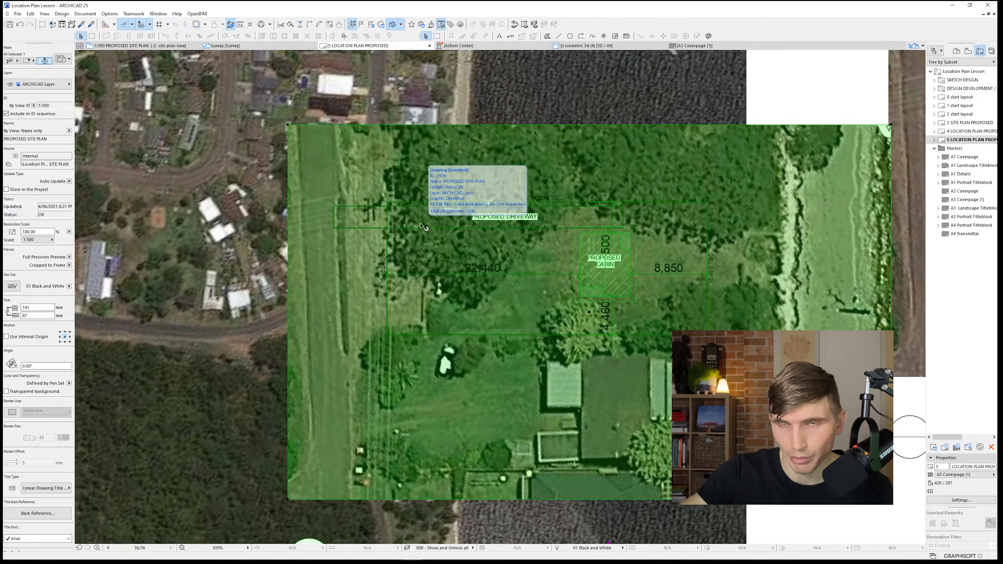
Step: Move the copied site plan drawing down the sheet, away from the site on the location plan
scroll(417, 146, down, 2)
middle_drag(416, 145, 431, 75)
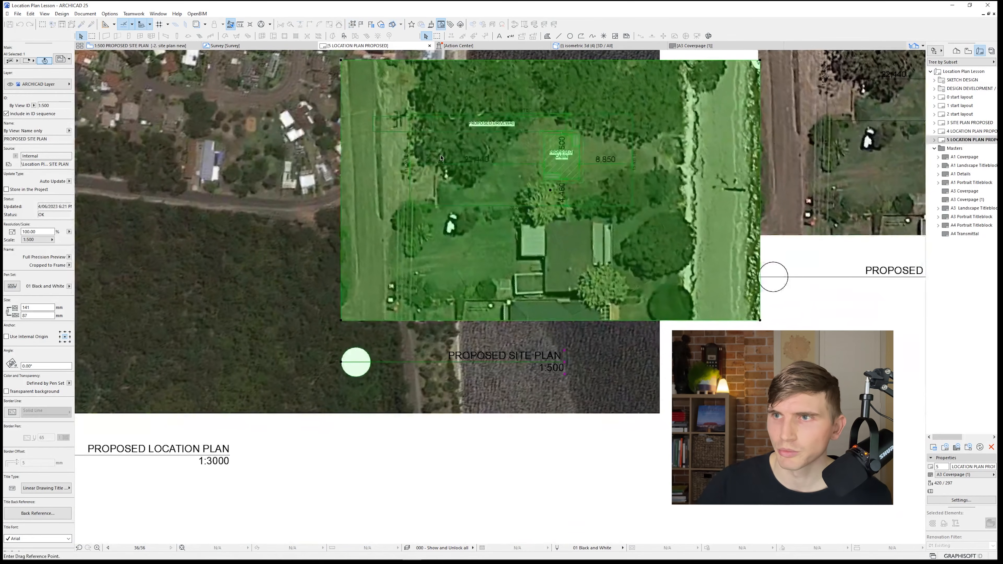
key(ctrl+d)
click(442, 158)
click(453, 418)
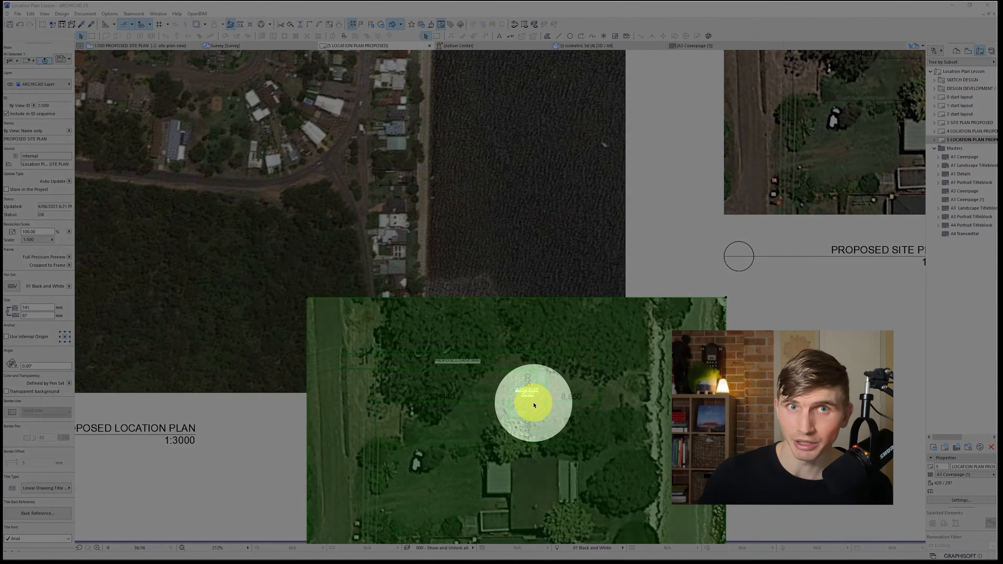
Step: Resize the copied site plan drawing graphically from its site boundary down to a scale of 1:3000
click(408, 174)
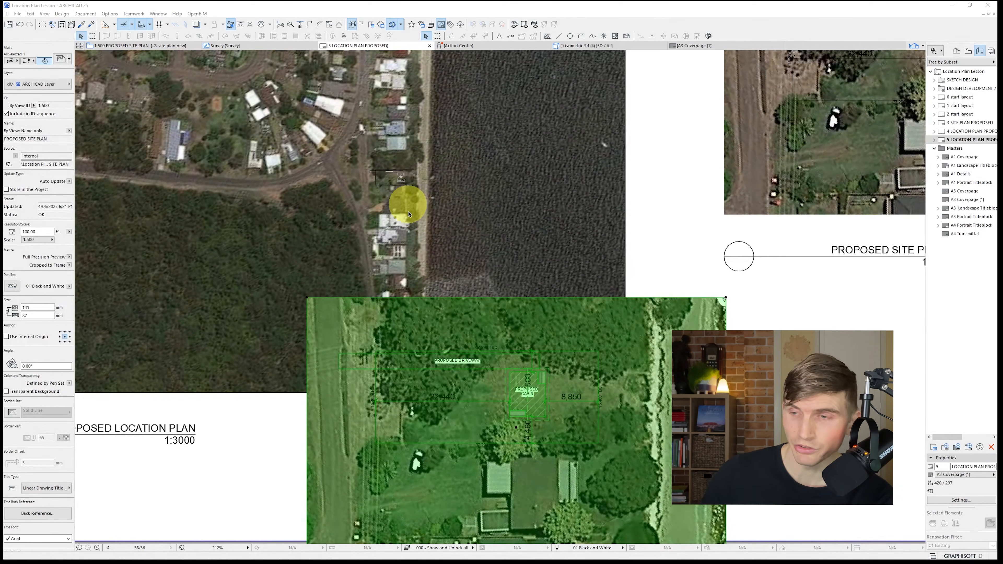
click(376, 351)
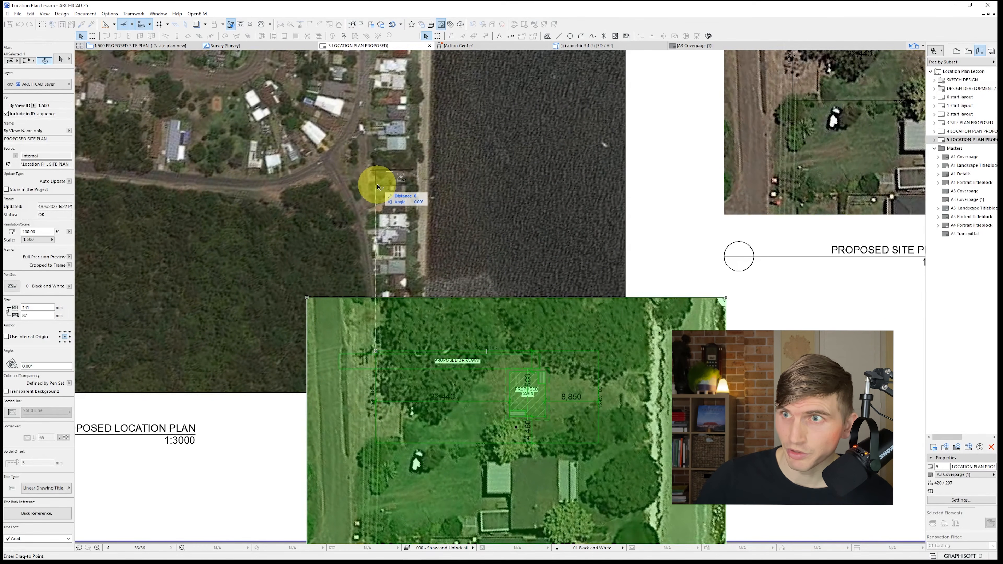
key(Escape)
key(ctrl+k)
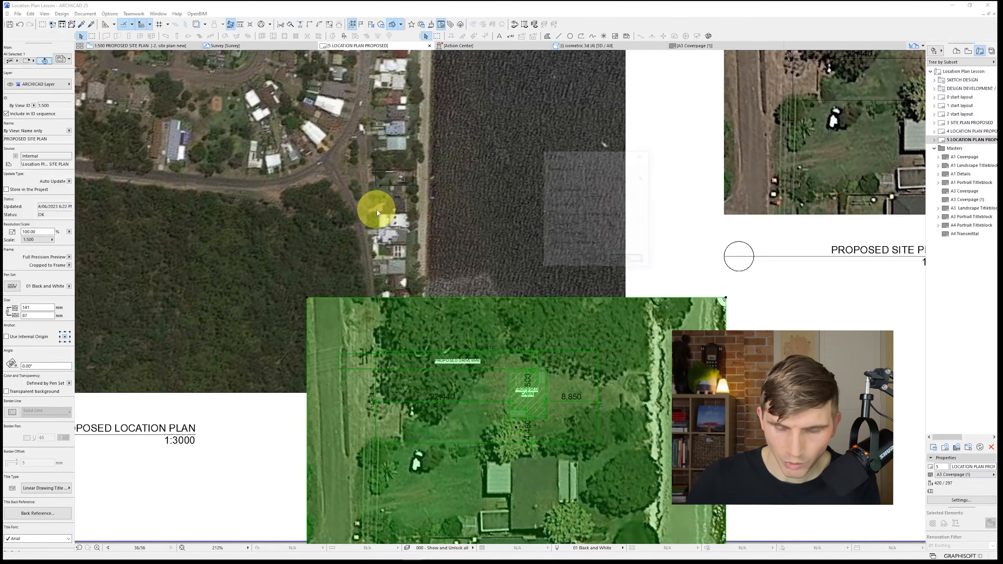
click(376, 351)
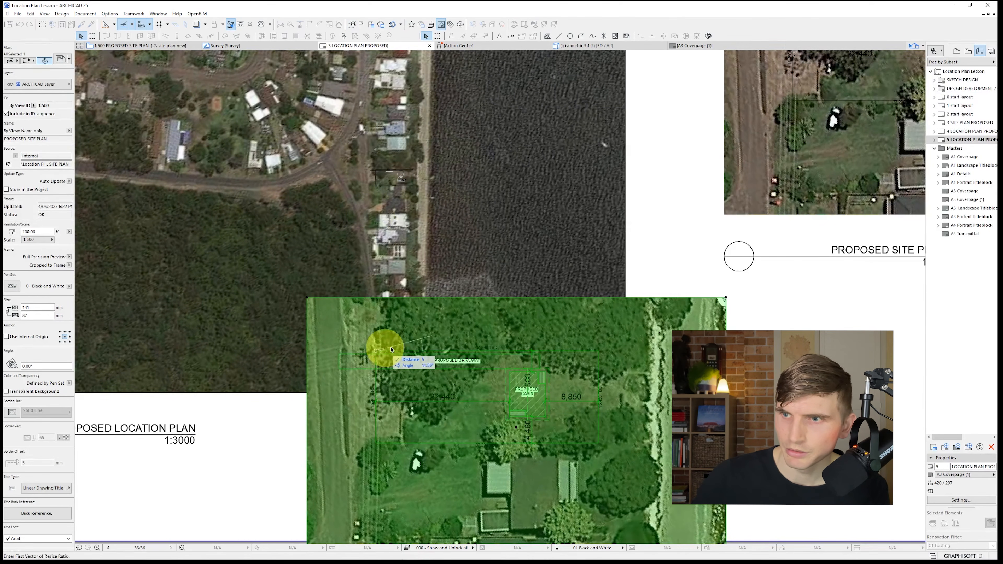
click(598, 351)
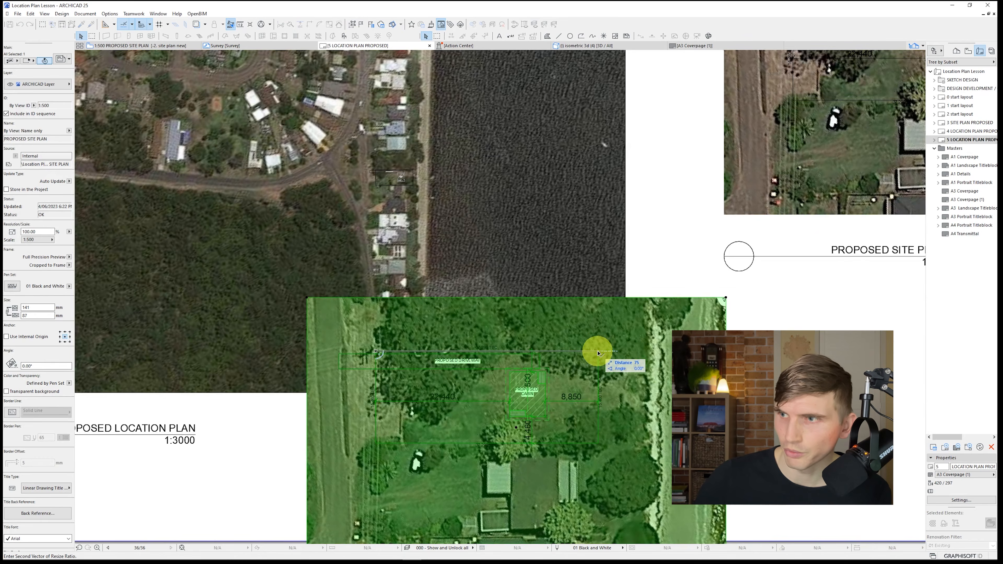
click(413, 352)
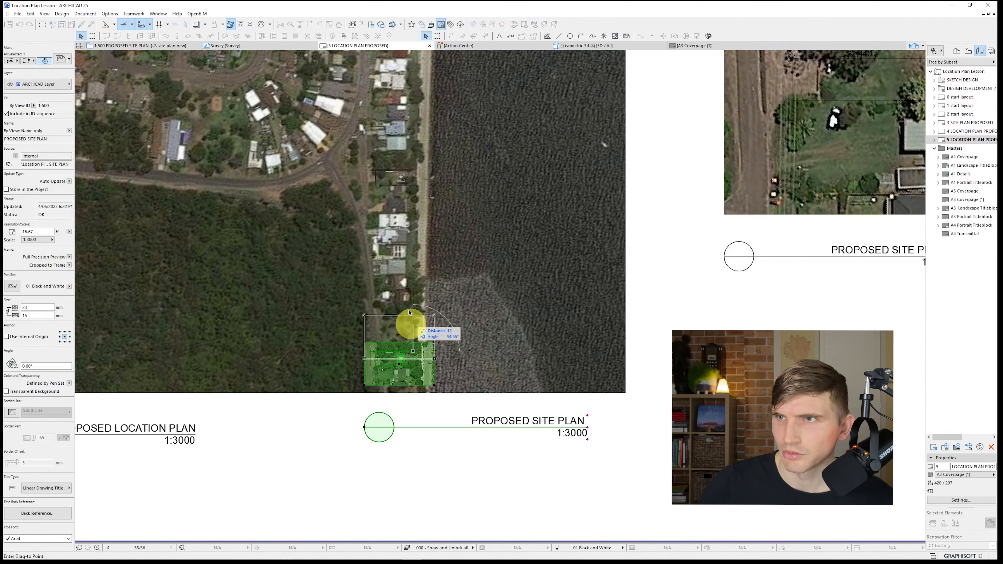
Step: Move the 1:3000 site plan copy up onto the matching site on the aerial location plan
click(413, 172)
key(Escape)
scroll(414, 179, up, 3)
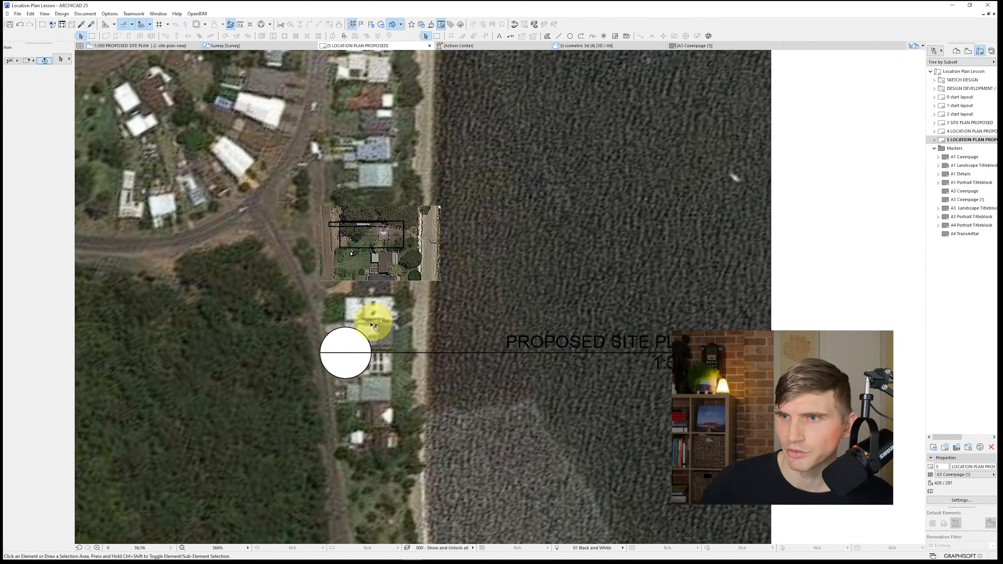
Step: Outline the site plan copy on the location plan with a rectangular Small Dashed polyline in red pen 20
click(581, 36)
click(59, 133)
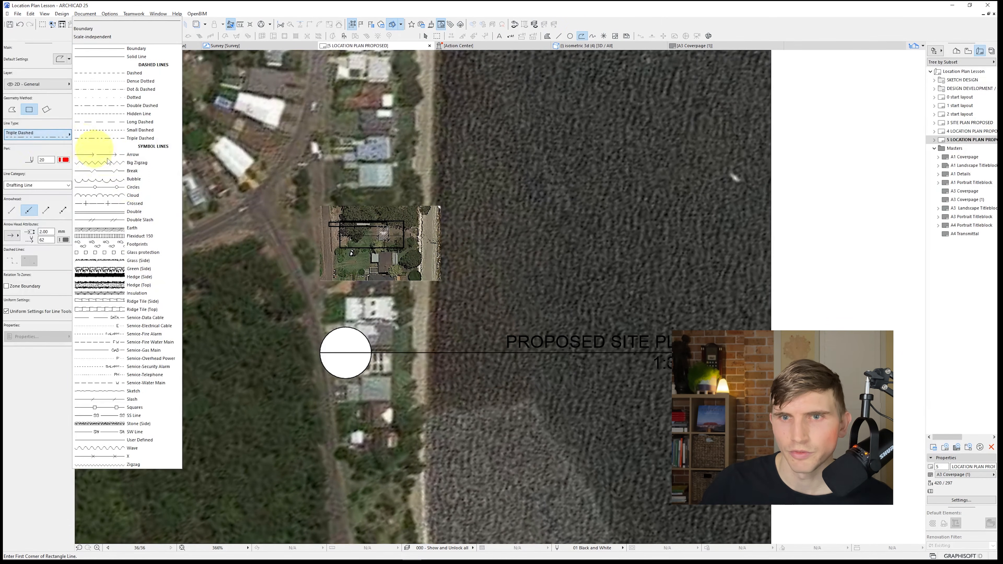
click(140, 130)
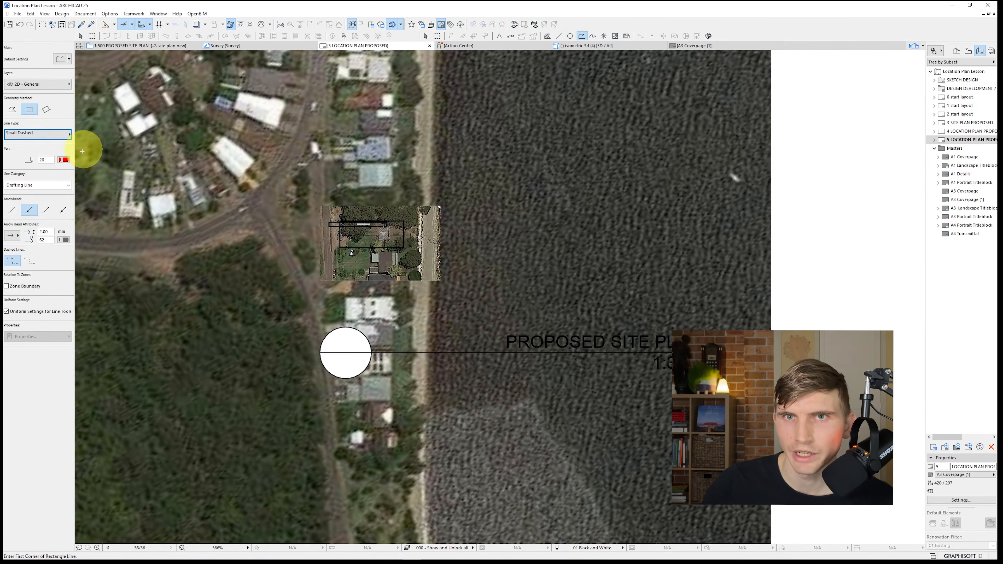
click(63, 160)
click(207, 159)
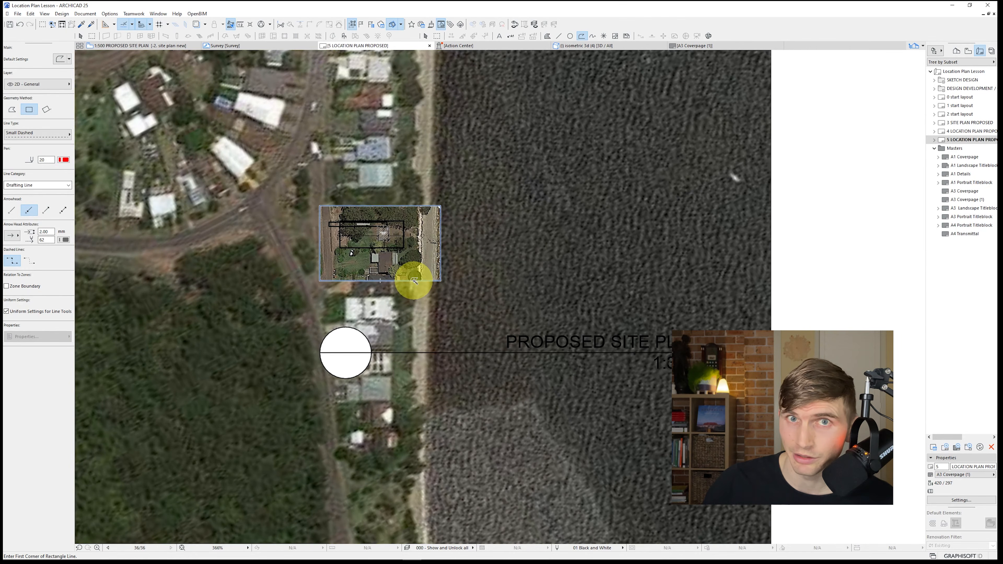
key(Escape)
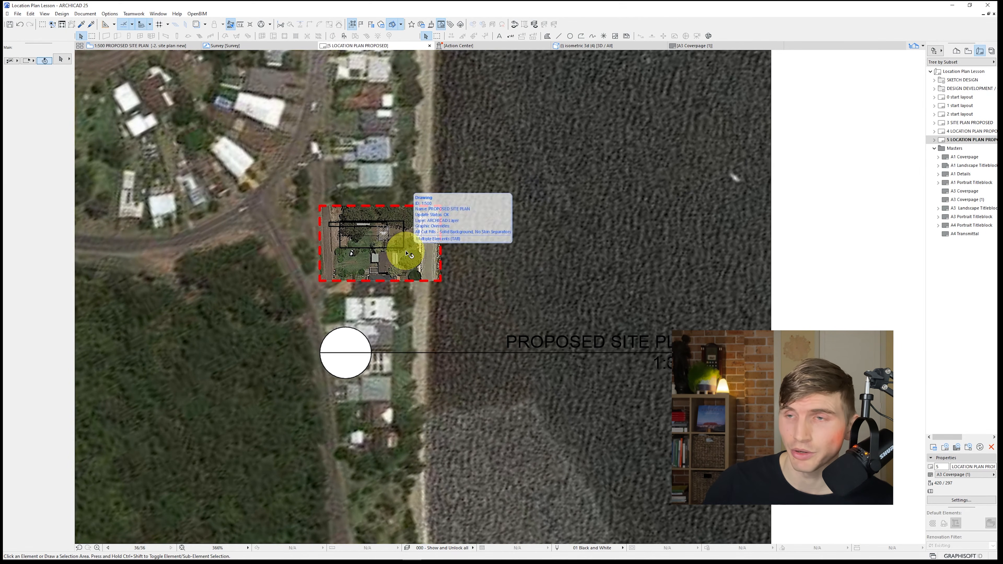
Step: Delete the 1:3000 site plan copy and frame the 1:500 site plan drawing with the same red dashed rectangle
click(406, 253)
scroll(410, 257, down, 6)
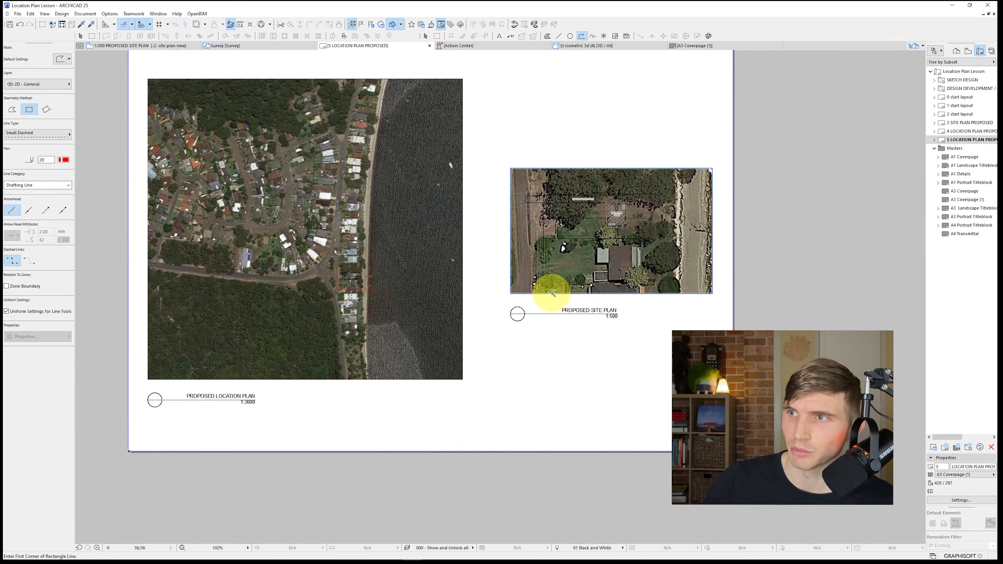
click(552, 294)
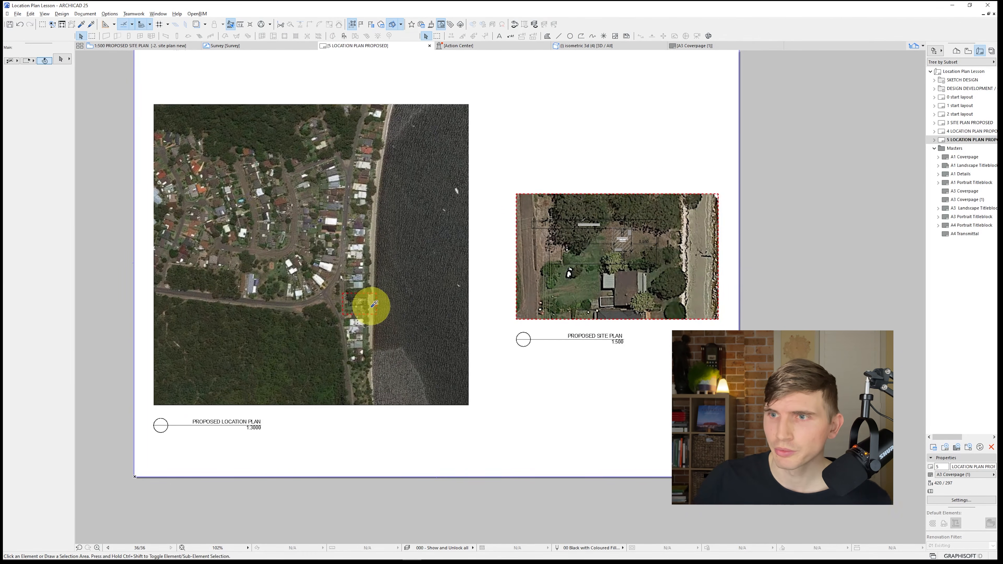
Step: Draw a horizontal red dashed line from the site rectangle on the location plan to the edge of the 1:500 site plan
alt+click(373, 304)
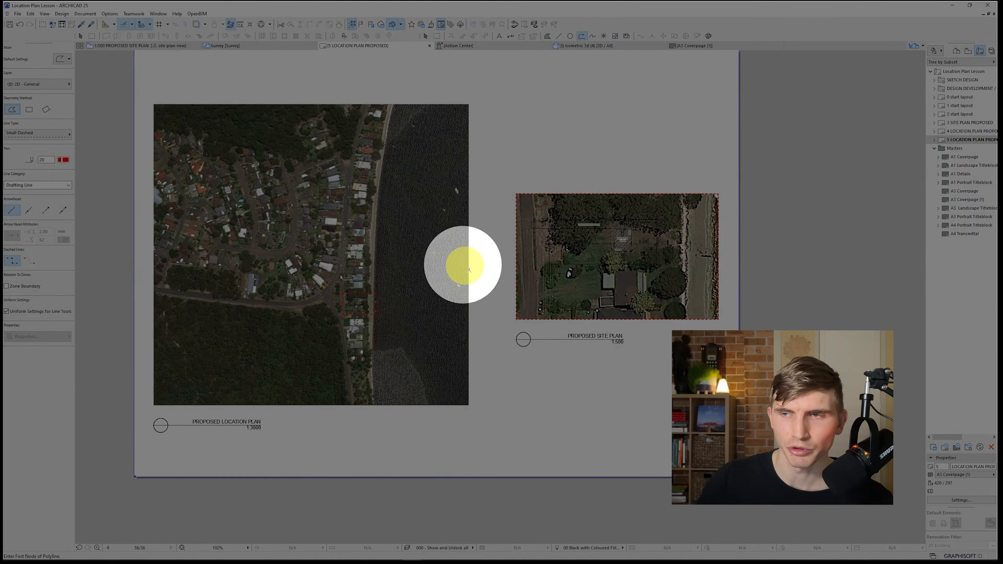
click(376, 304)
double_click(516, 304)
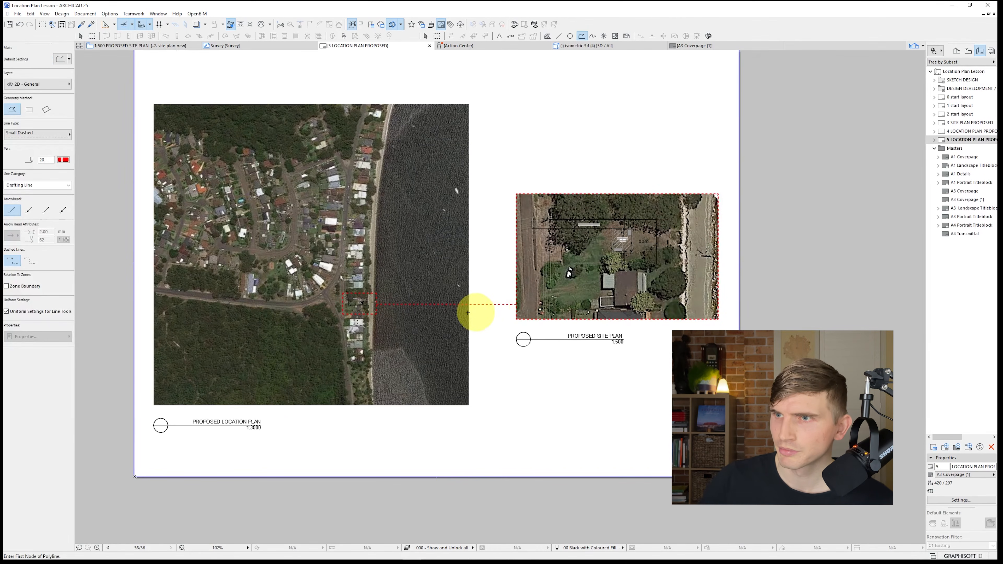
key(Escape)
Step: Change the line type of the connecting line and both red rectangles to Hidden Line
click(504, 305)
shift+click(516, 310)
shift+click(377, 314)
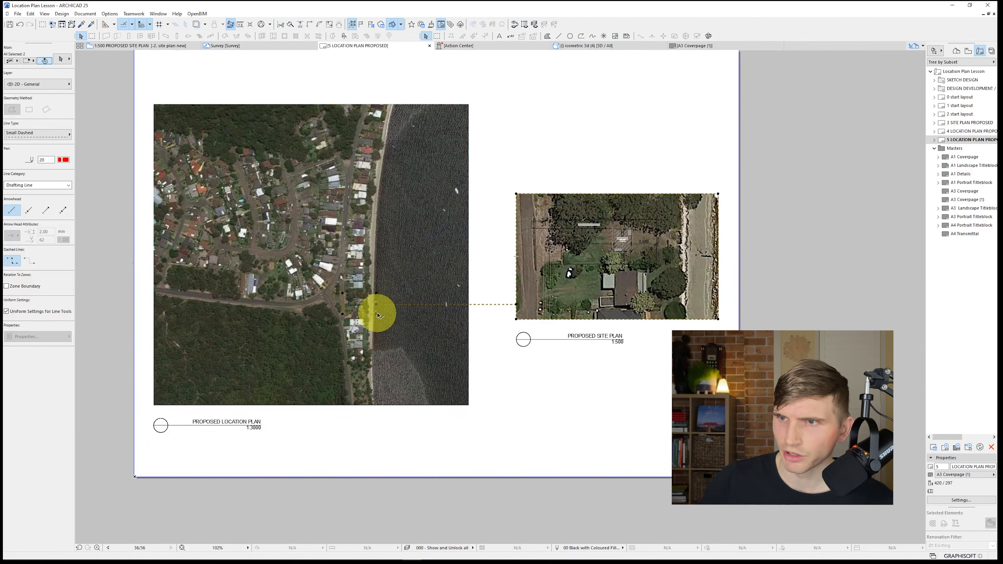
click(23, 134)
click(94, 118)
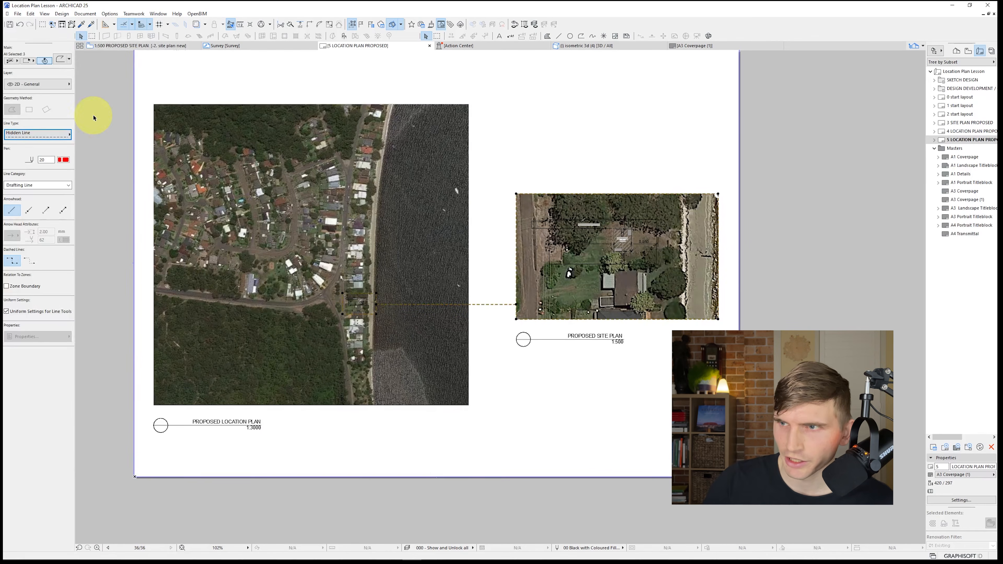
key(Escape)
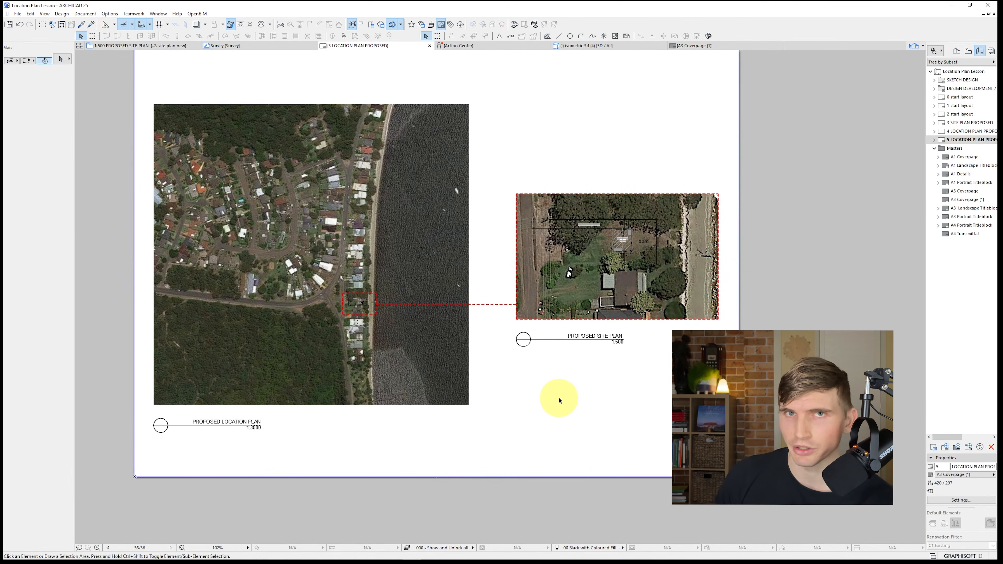
Step: Open the source view of the 1:500 PROPOSED SITE PLAN drawing from the layout
right_click(637, 257)
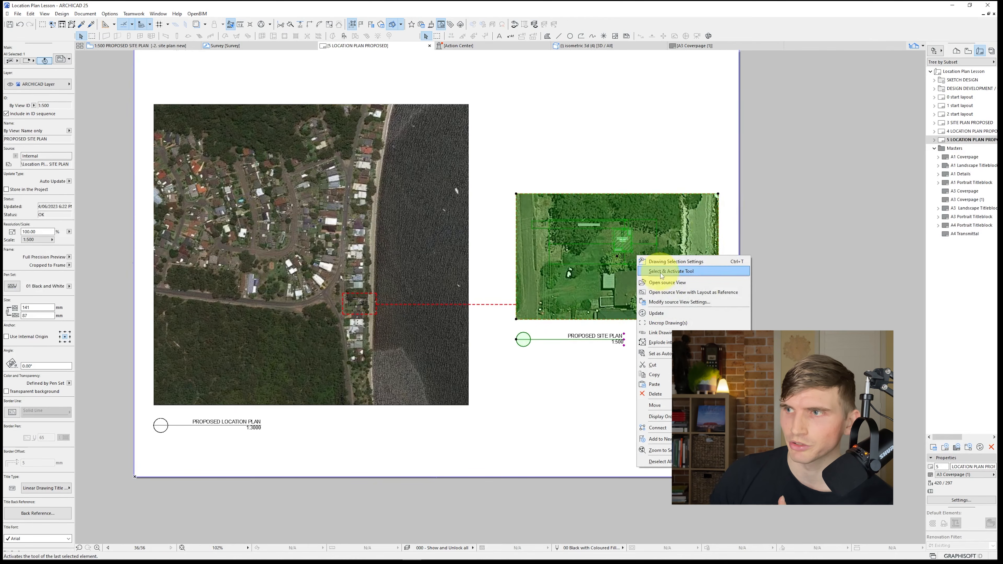
click(669, 283)
scroll(541, 216, up, 3)
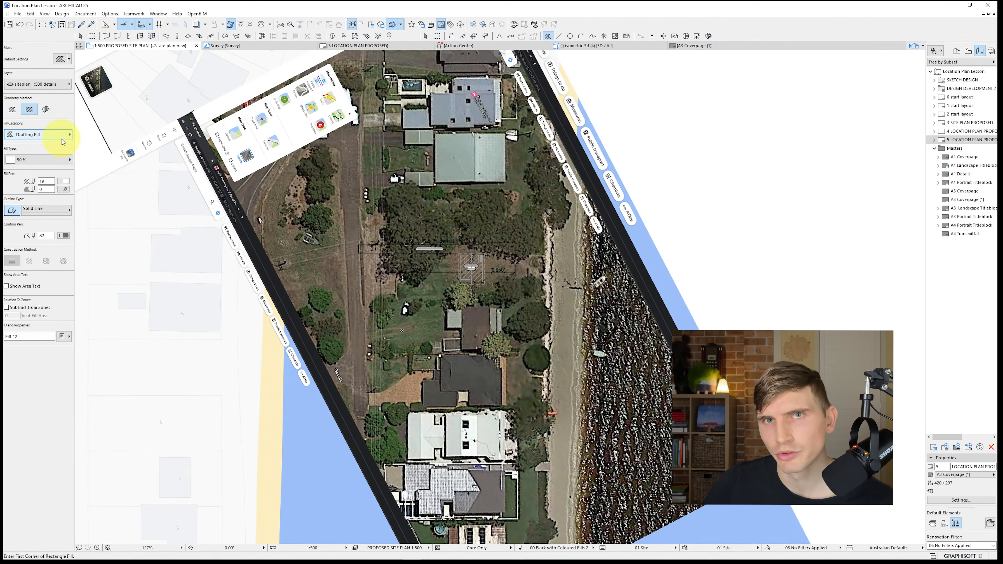
Step: Cover the site boundary with a rectangular 50 % drafting fill in pen 19 on the PROPSOED SITE PLAN 1:500 layer
click(64, 158)
click(89, 128)
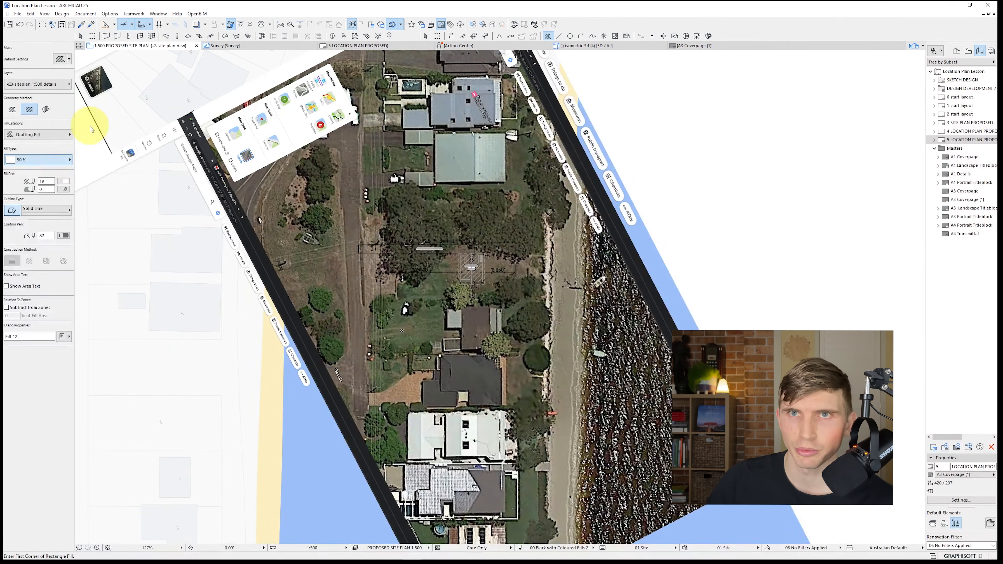
click(65, 183)
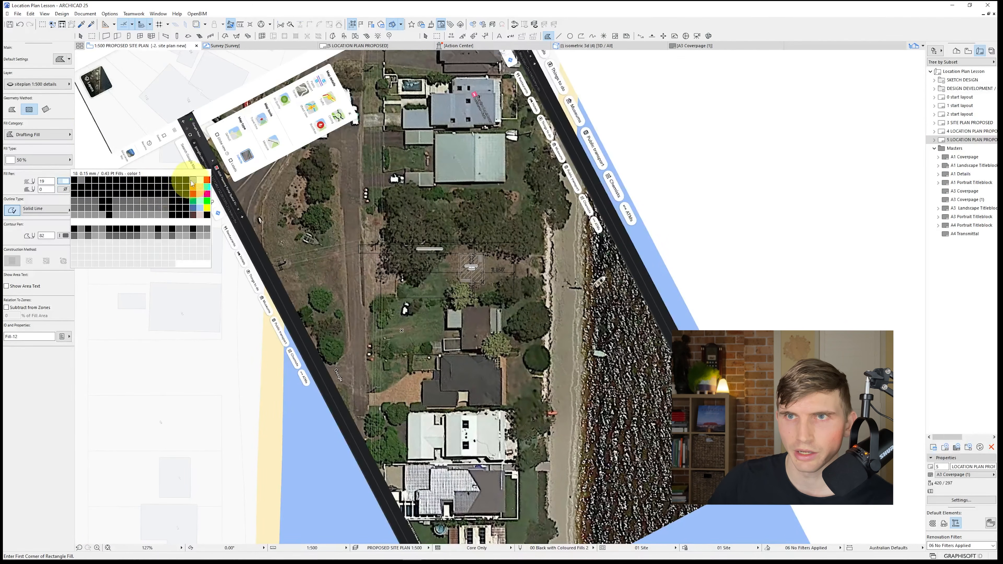
click(200, 180)
click(65, 190)
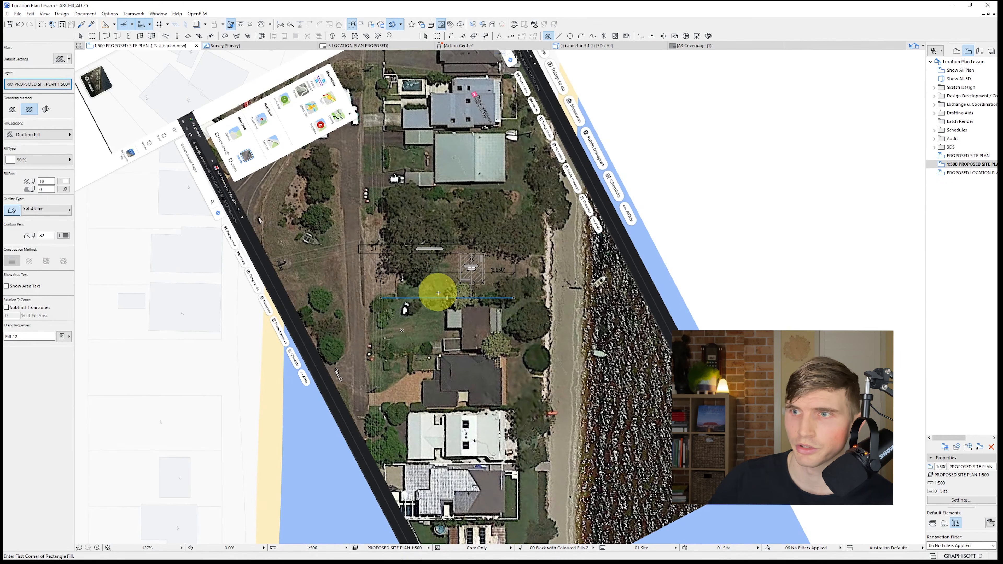
click(438, 297)
scroll(399, 252, up, 3)
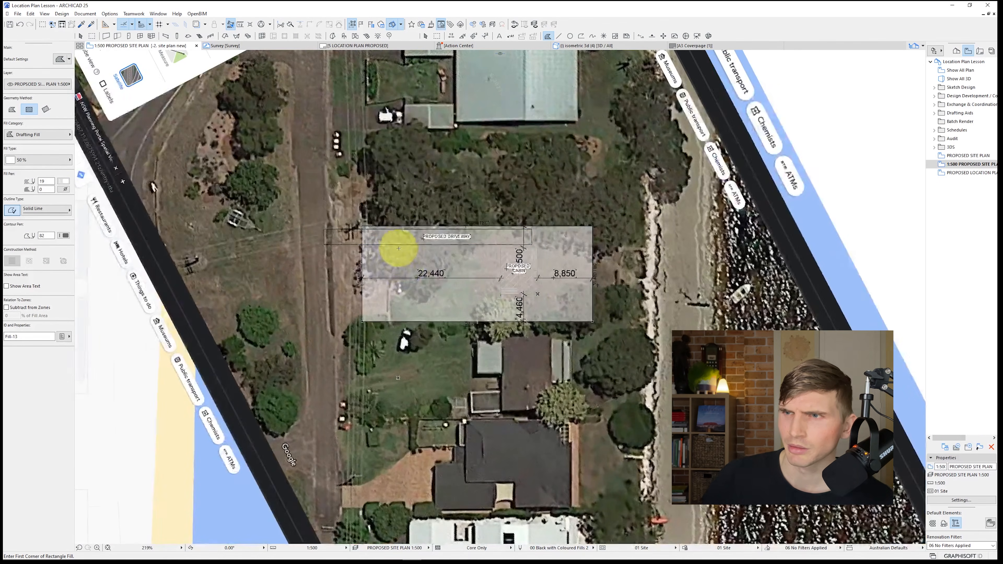
Step: Add rectangular 50 % fills over the proposed driveway and the proposed cabin
click(400, 246)
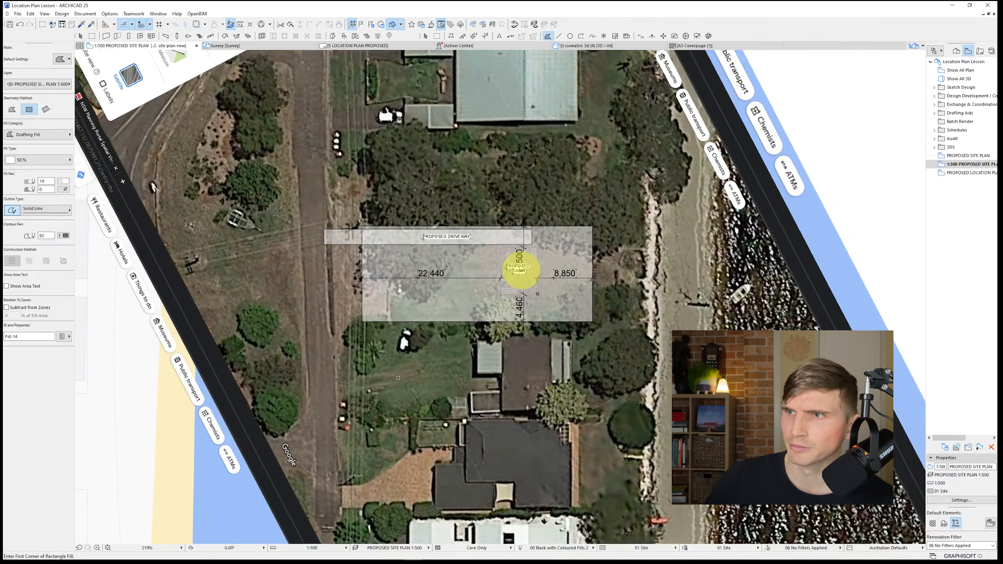
scroll(519, 282, up, 2)
click(493, 251)
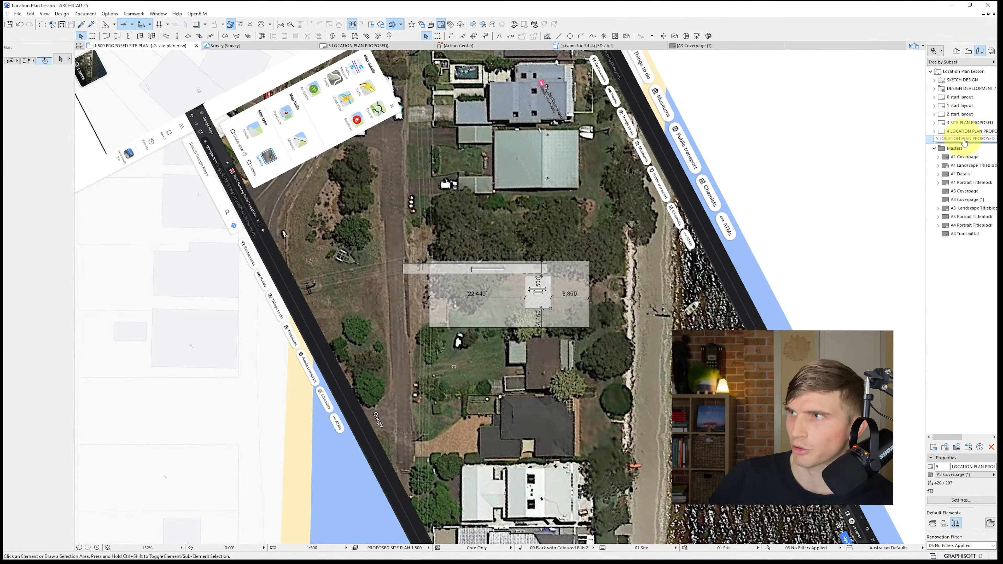
Step: Return to the 5 LOCATION PLAN PROPOSED layout and cover the whole aerial location plan with a rectangular 50 % fill
double_click(960, 140)
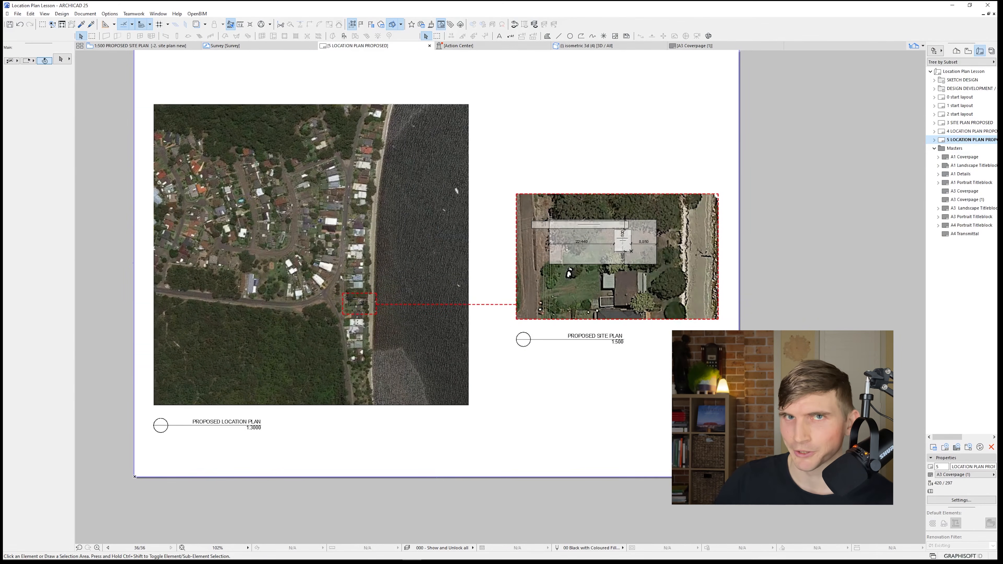
click(547, 36)
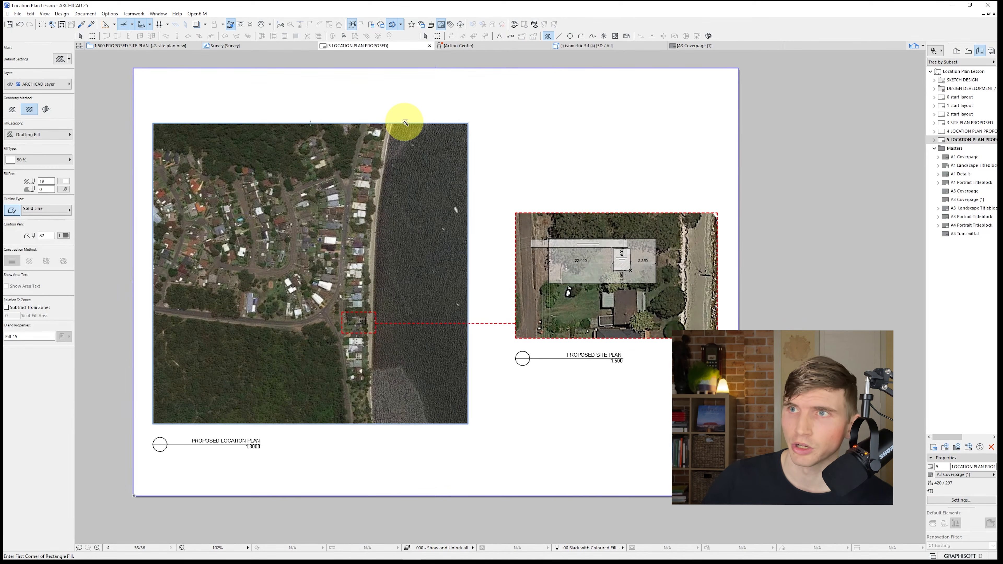
click(405, 123)
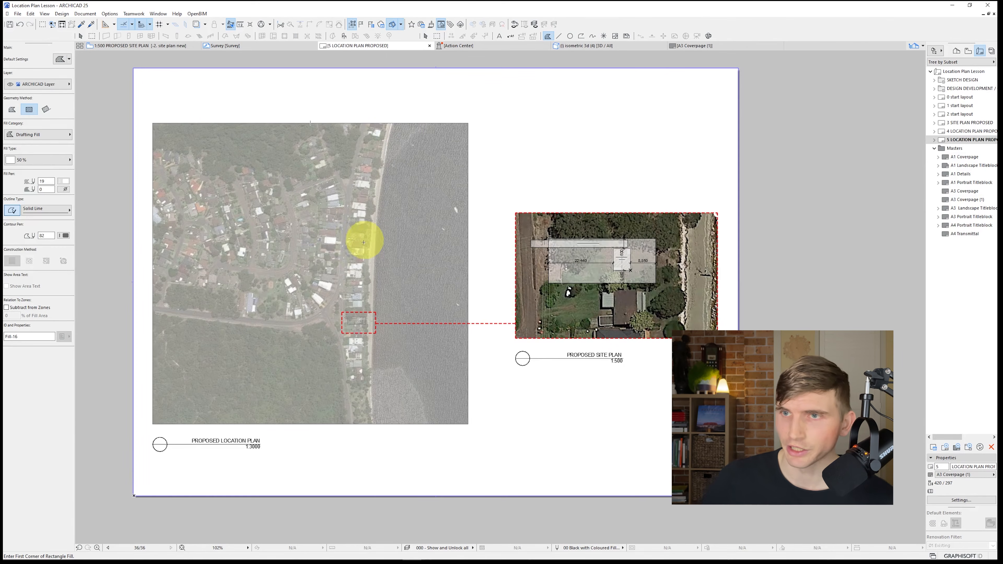
key(Escape)
Step: Cut a rectangular hole in the location plan fill along the red dashed site rectangle
click(410, 230)
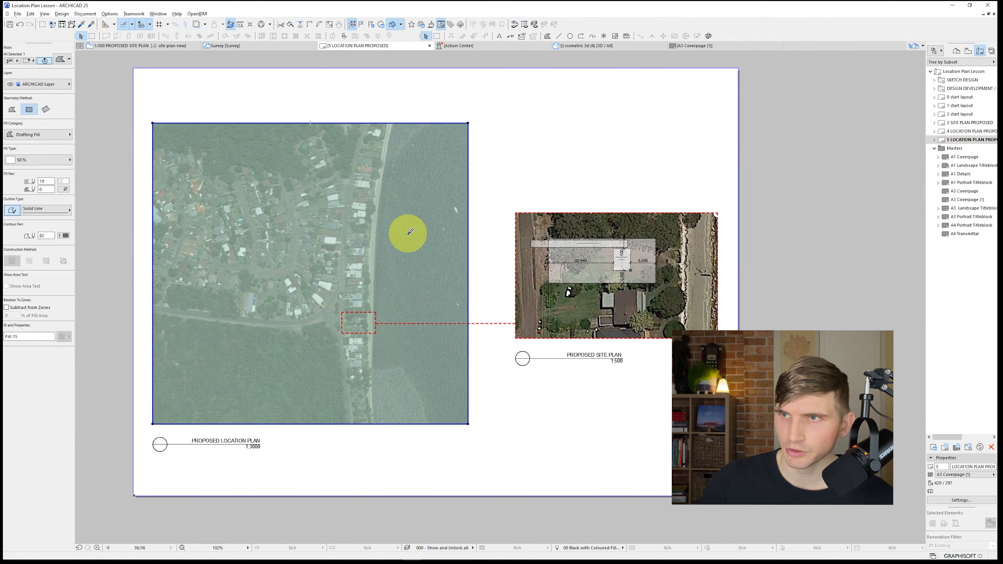
alt+click(409, 229)
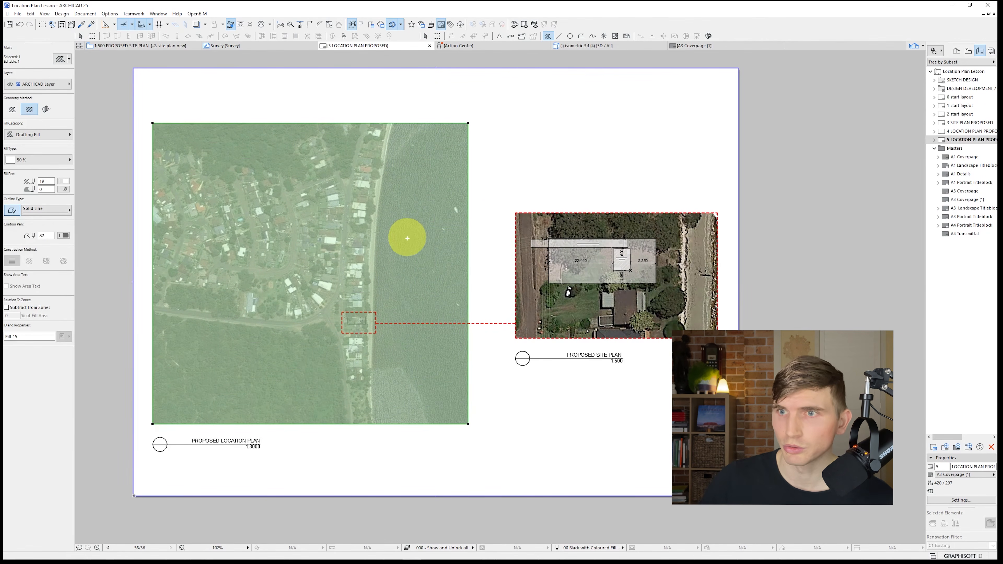
click(363, 312)
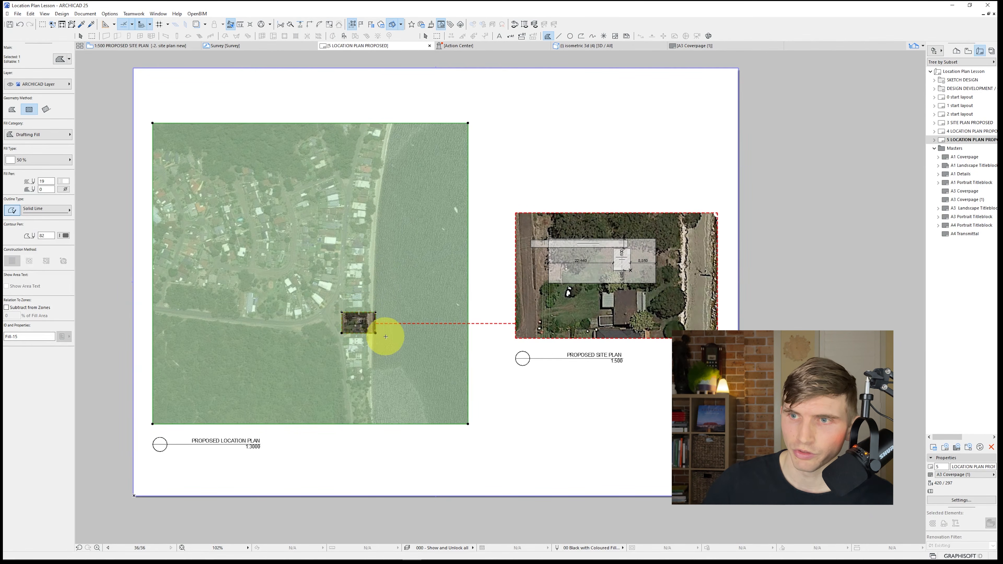
key(Escape)
key(Escape)
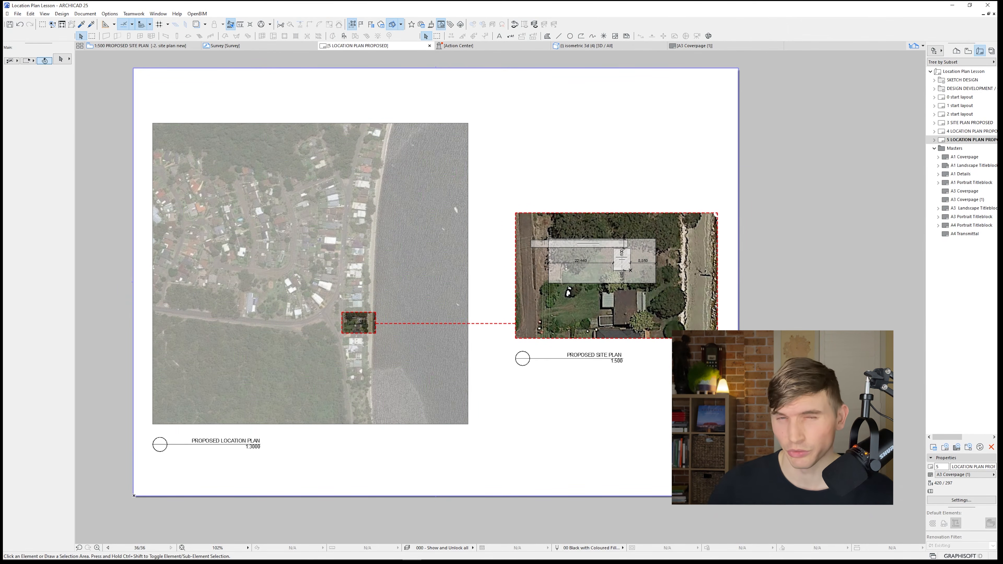